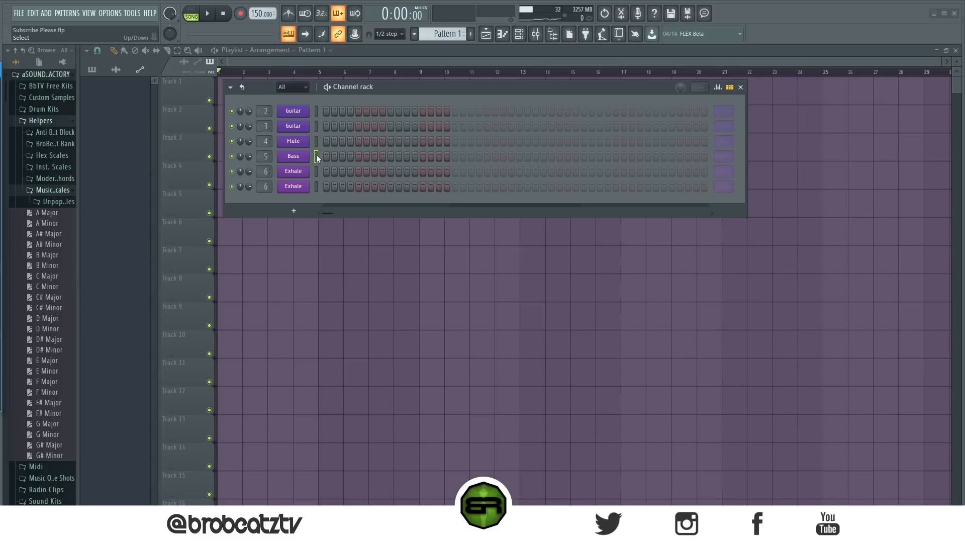
# Inspect the Omnisphere patches loaded in the two Guitar channels, closing each plugin window after viewing it
pyautogui.press('t')
pyautogui.press('t')
pyautogui.click(297, 113)
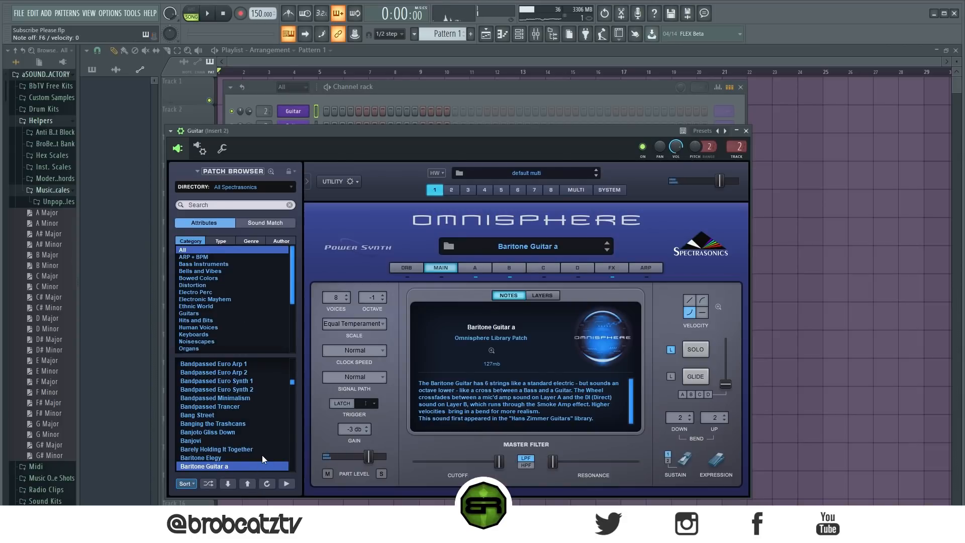
pyautogui.click(746, 130)
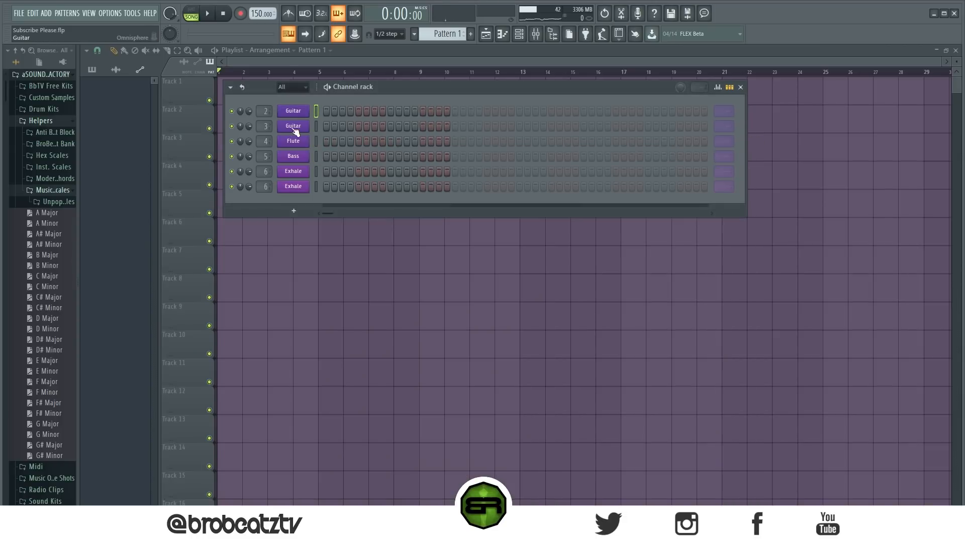
pyautogui.click(293, 126)
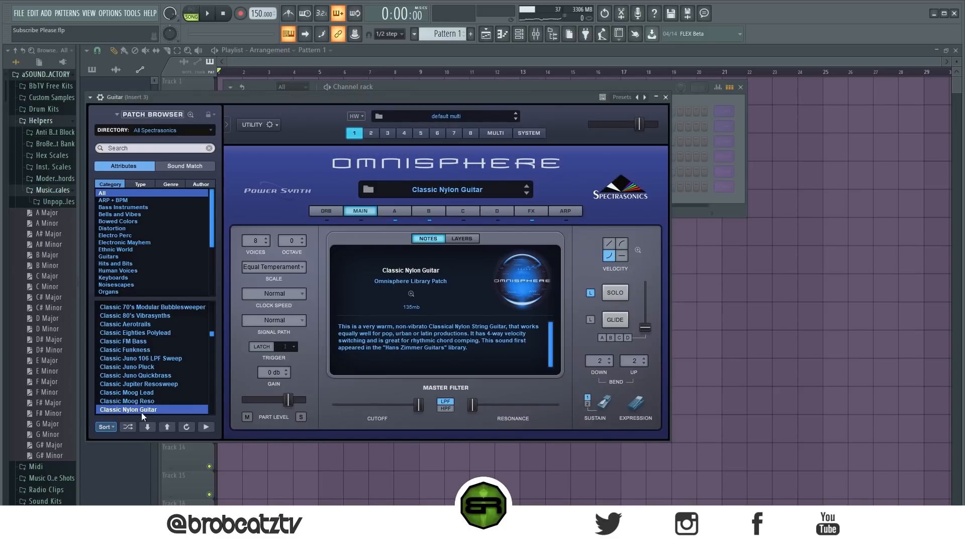
pyautogui.moveTo(563, 98); pyautogui.dragTo(591, 90)
pyautogui.click(694, 89)
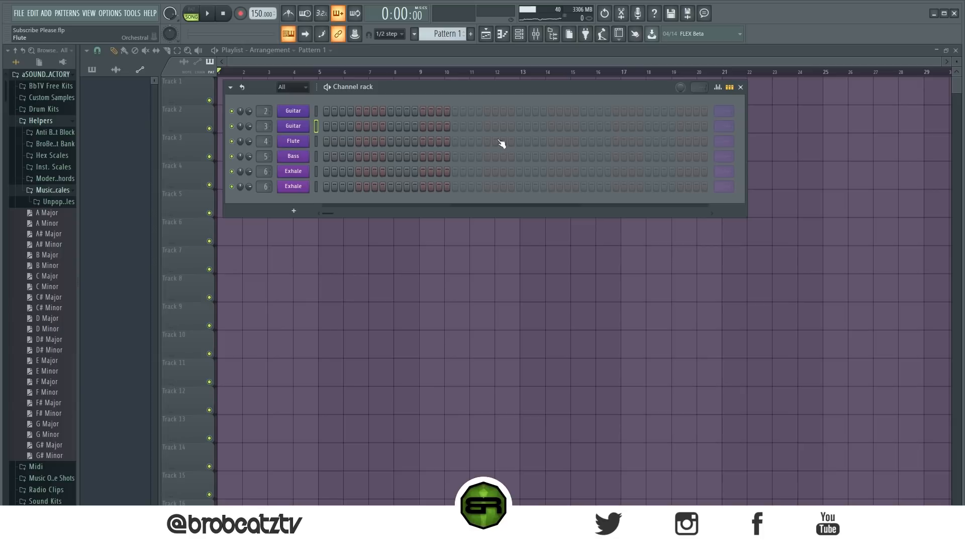
# Inspect the instruments loaded in the Flute and Bass channels, closing each plugin window after viewing it
pyautogui.click(293, 141)
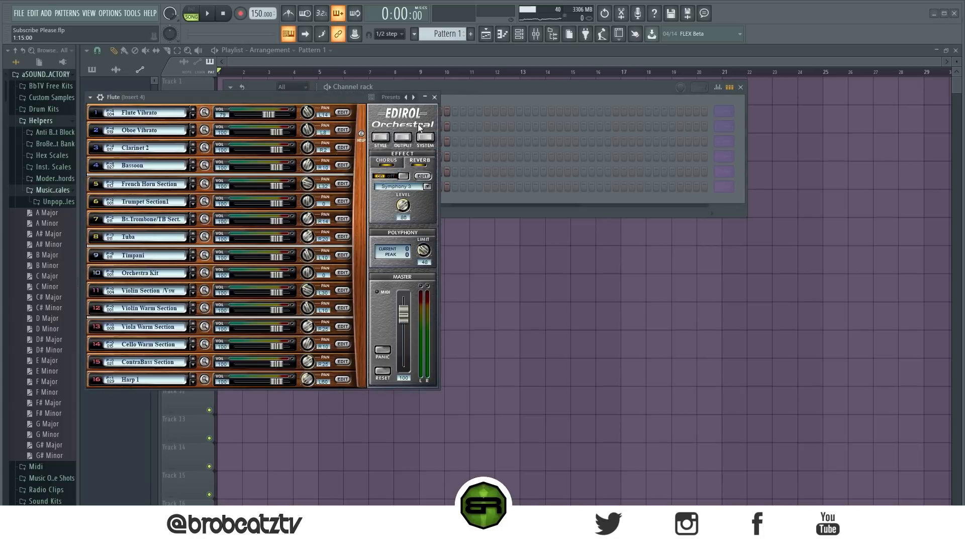
pyautogui.click(434, 97)
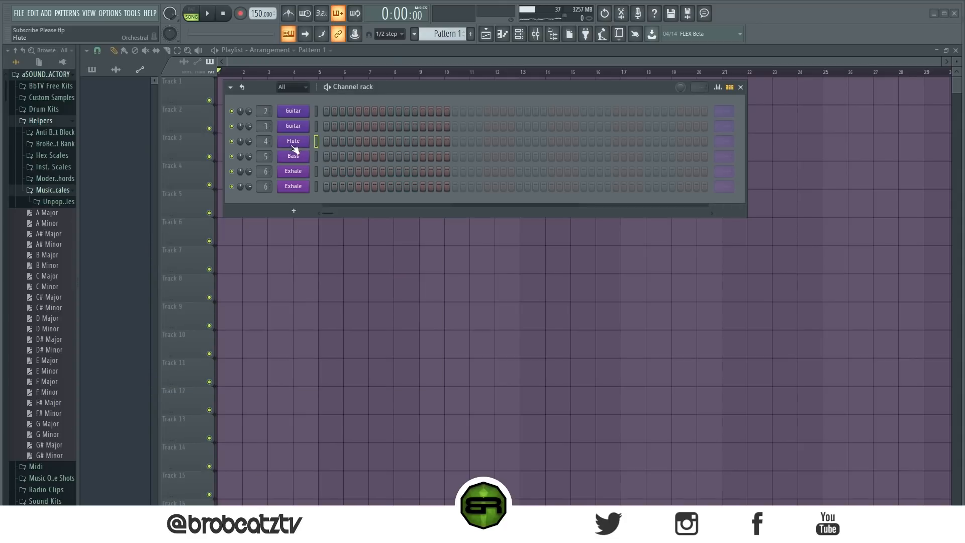
pyautogui.click(296, 157)
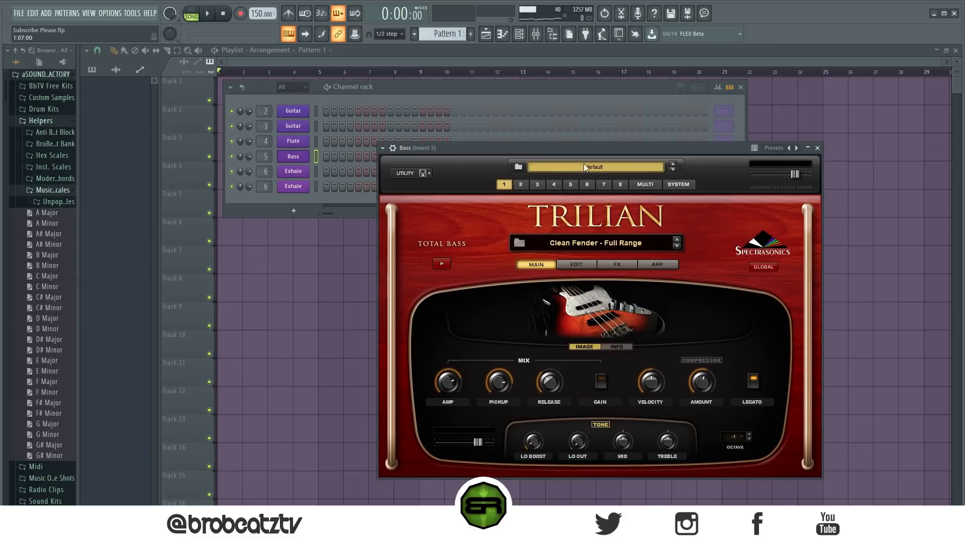
pyautogui.moveTo(578, 147); pyautogui.dragTo(504, 140)
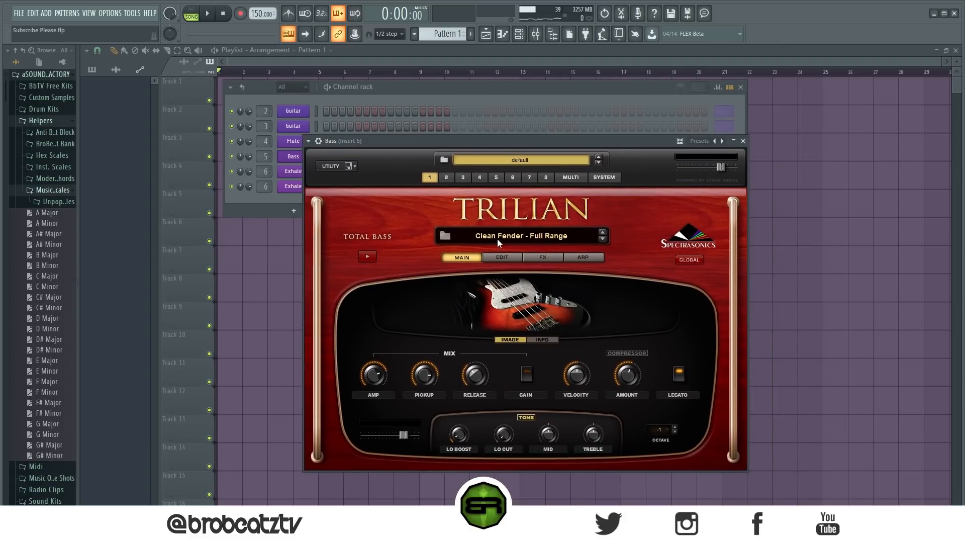
pyautogui.click(745, 142)
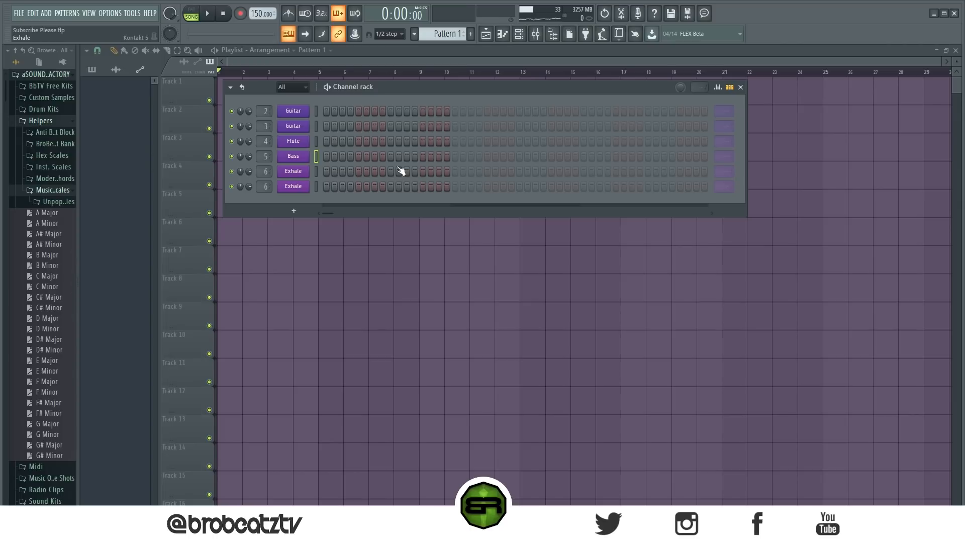
# Audition the vocal loops in both Exhale channels with the on-screen Kontakt keyboards, then close both instruments
pyautogui.click(294, 171)
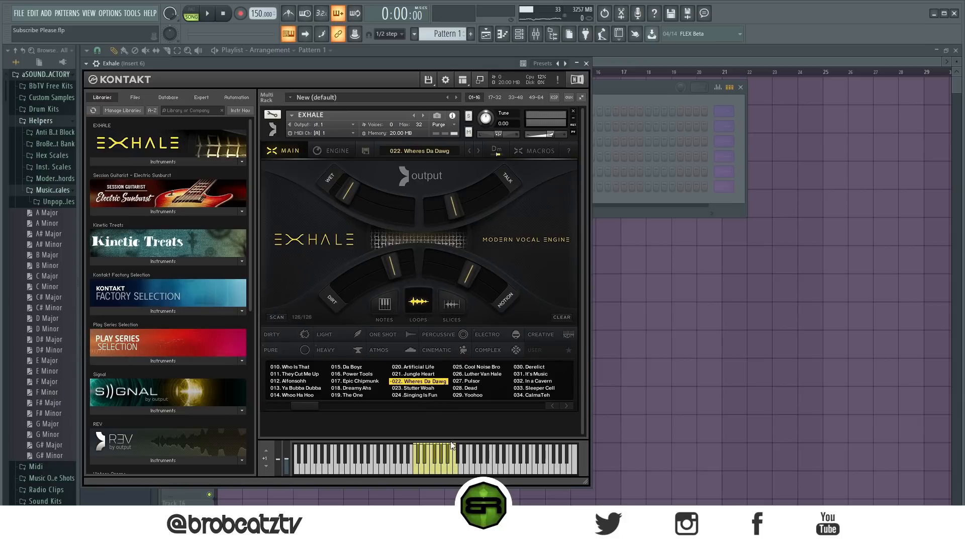
pyautogui.click(432, 470)
pyautogui.click(453, 469)
pyautogui.click(423, 454)
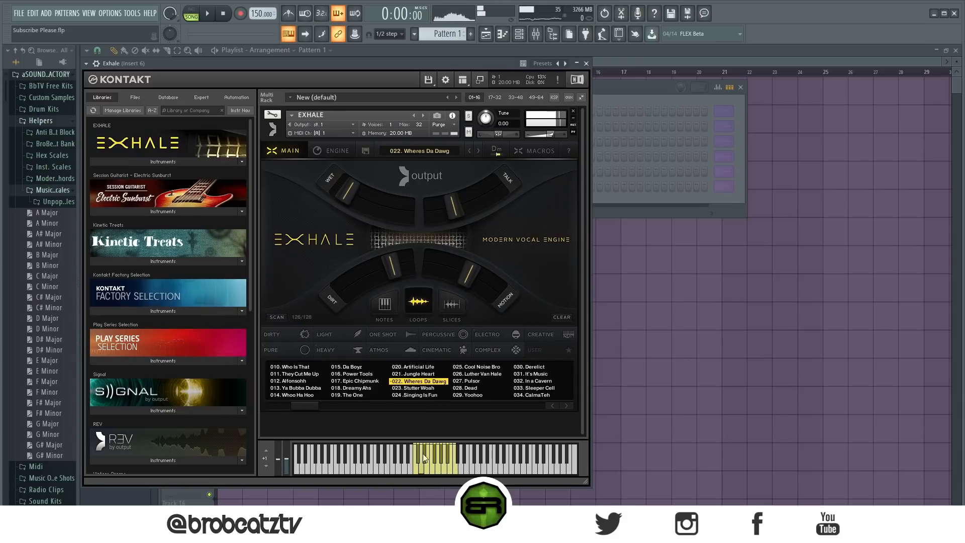
pyautogui.click(586, 63)
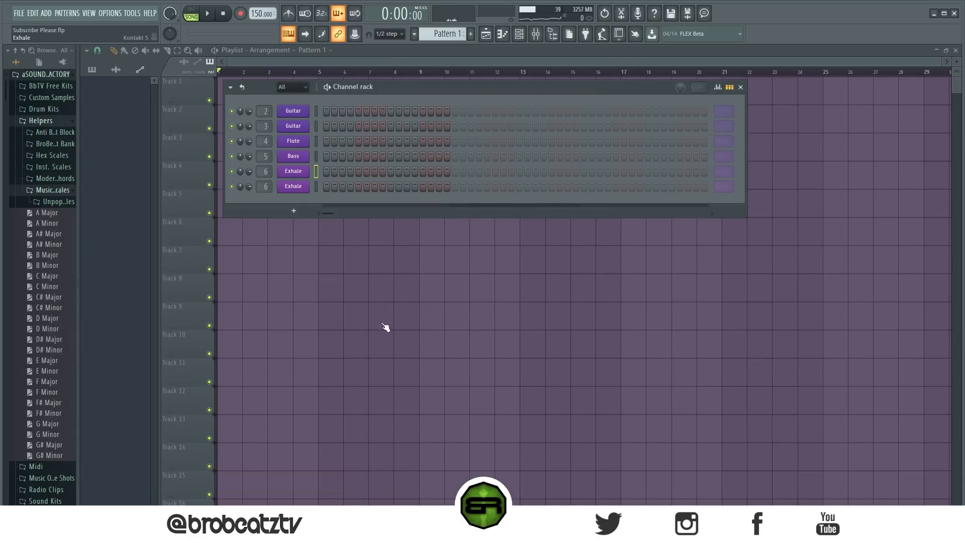
pyautogui.click(293, 186)
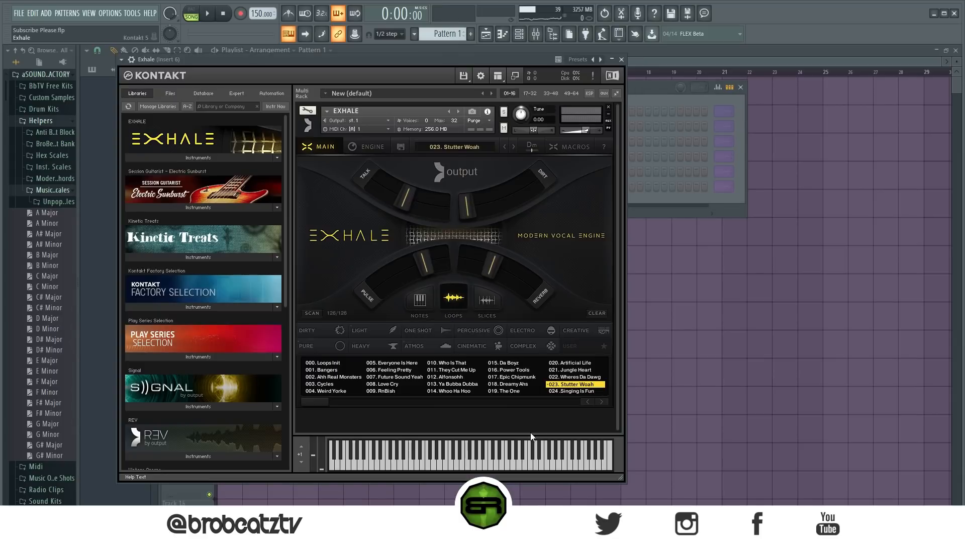
pyautogui.click(472, 463)
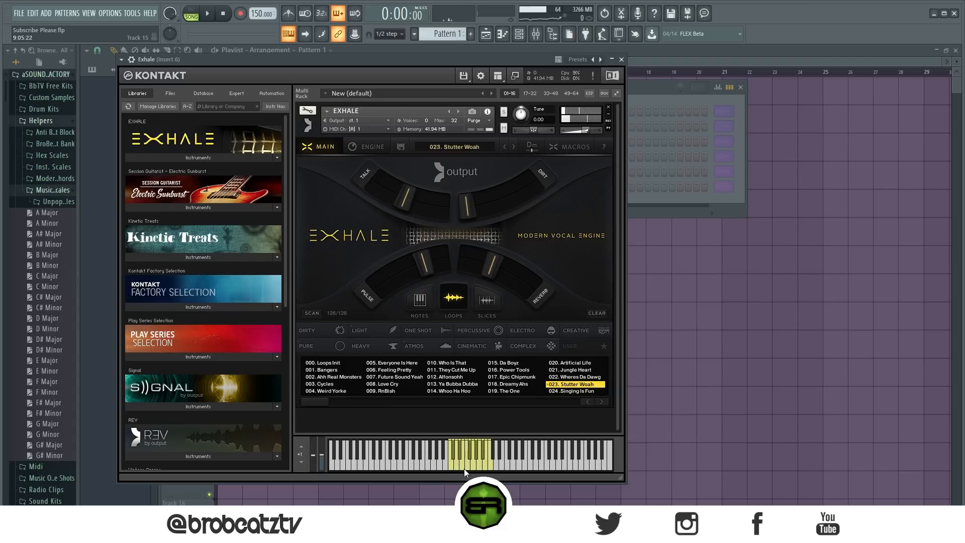
pyautogui.click(621, 60)
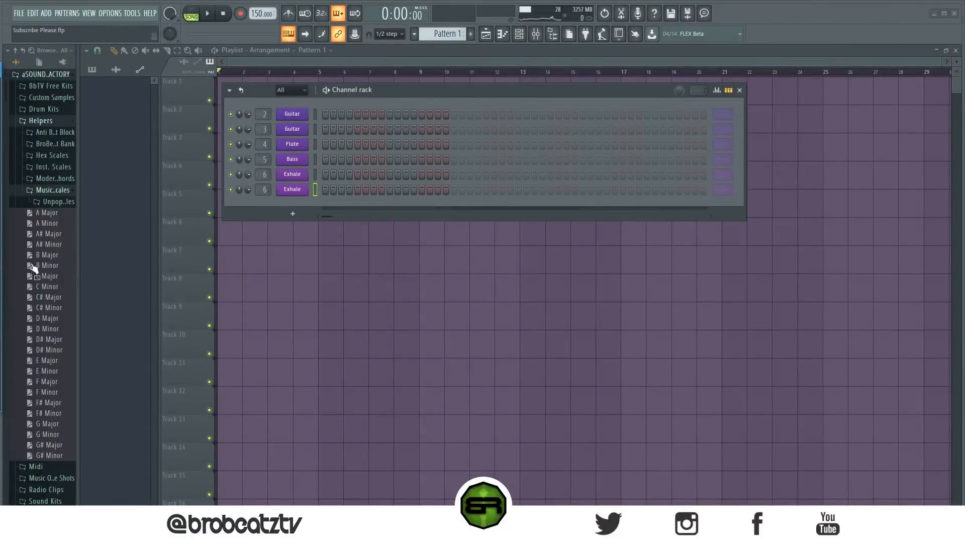
# Load the D Minor music scale into the channel rack as a new channel and open the first Guitar channel's piano roll
pyautogui.moveTo(50, 328); pyautogui.dragTo(292, 151)
pyautogui.rightClick(302, 129)
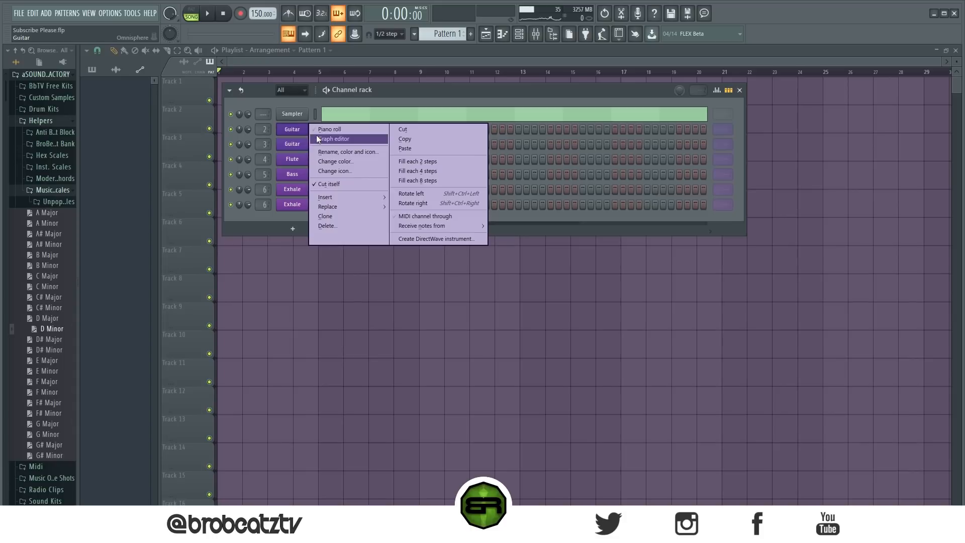
pyautogui.click(318, 131)
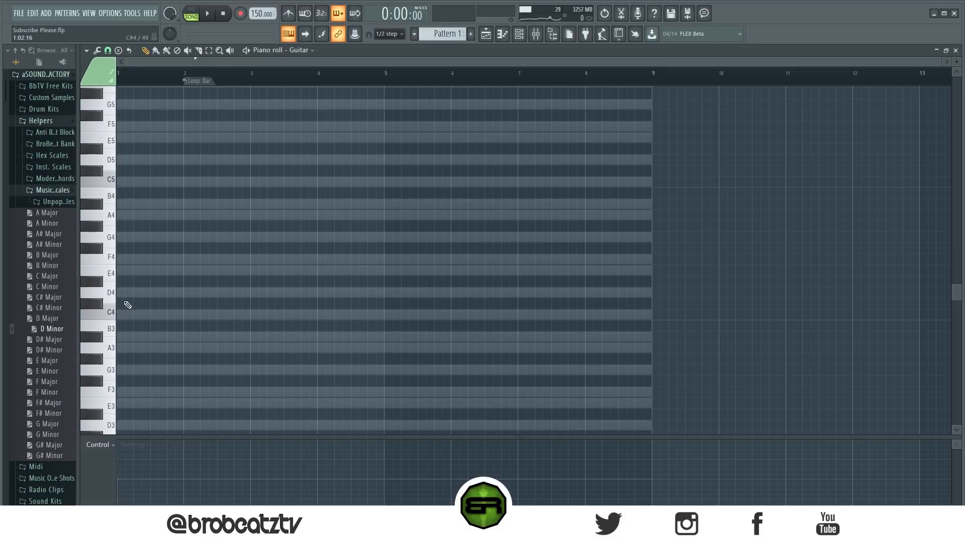
# Draw a D5 note at the start of bar 1 in the Guitar piano roll
pyautogui.scroll(3, 134, 282)
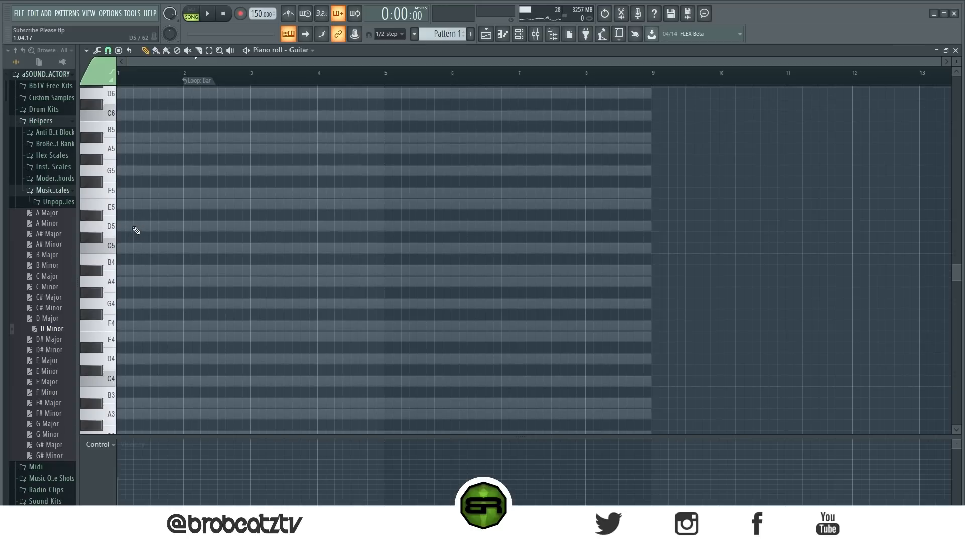
pyautogui.click(136, 229)
pyautogui.scroll(1, 161, 76)
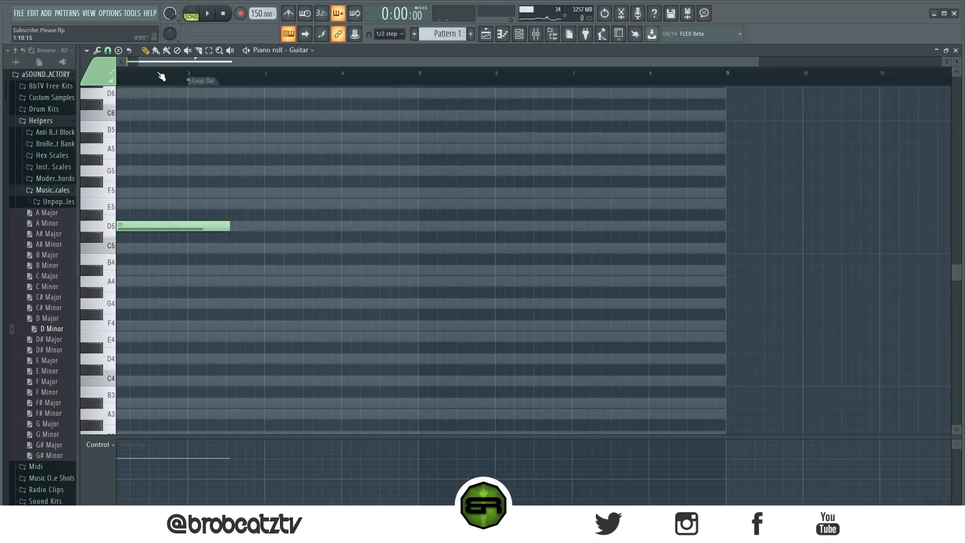
pyautogui.scroll(2, 162, 76)
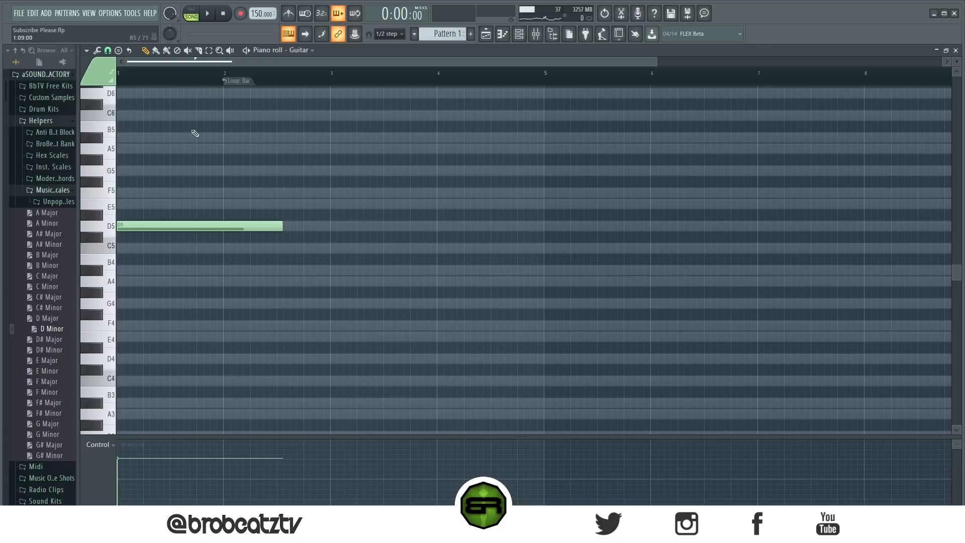
# Stagger a three-note chord in bar 1, with F4 at the bar start, D5 at step 3 and F5 at step 5
pyautogui.click(132, 194)
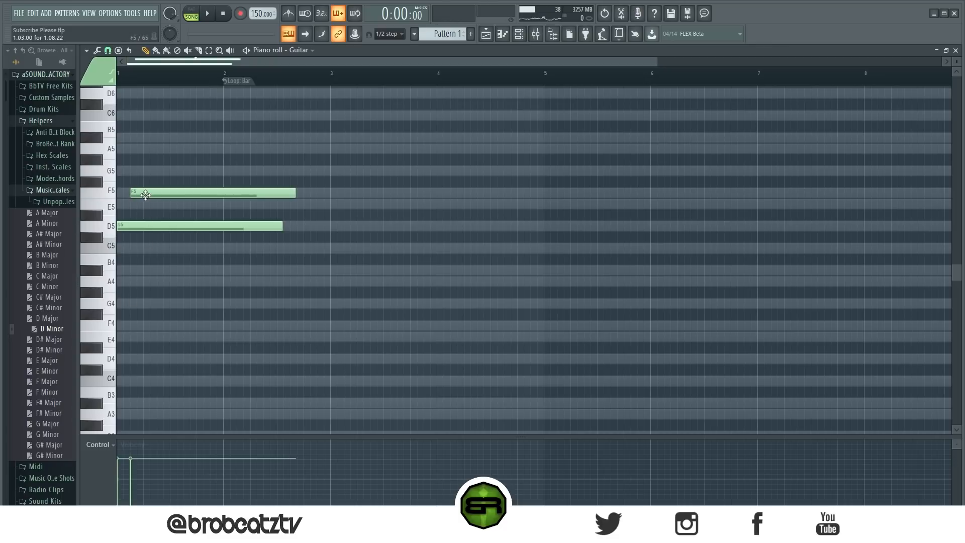
pyautogui.moveTo(138, 192); pyautogui.dragTo(153, 191)
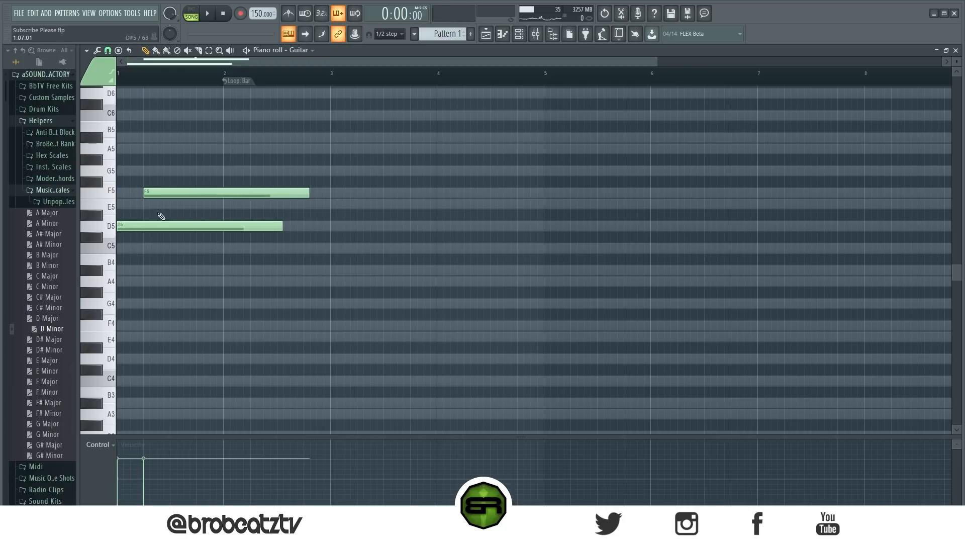
pyautogui.click(163, 198)
pyautogui.click(146, 327)
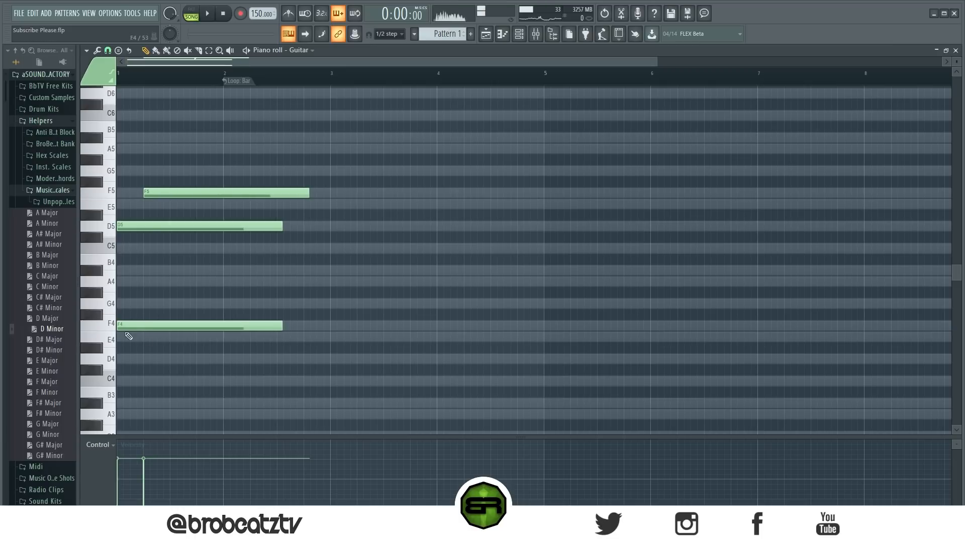
pyautogui.moveTo(129, 226); pyautogui.dragTo(145, 227)
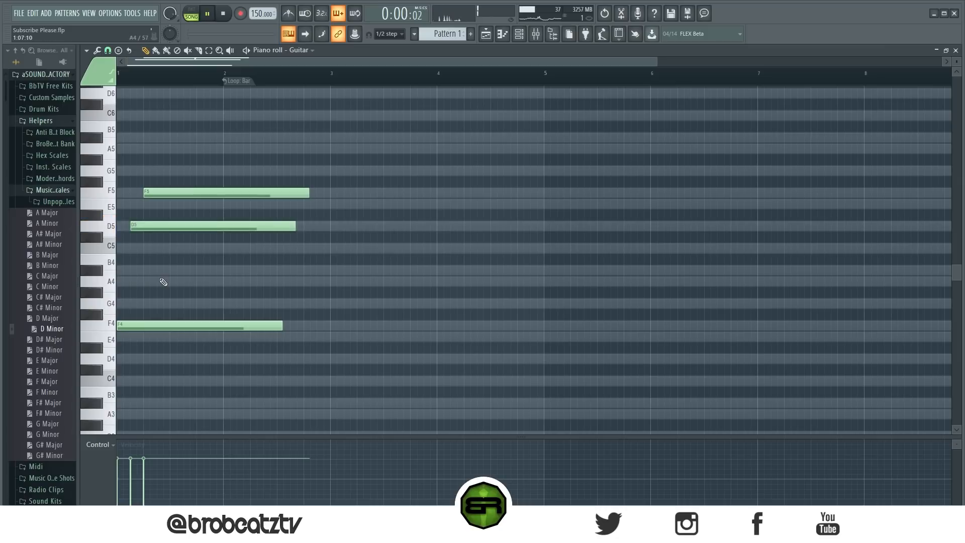
# Switch playback to pattern mode and play back the staggered F4, D5 and F5 chord
pyautogui.click(195, 15)
pyautogui.press('space')
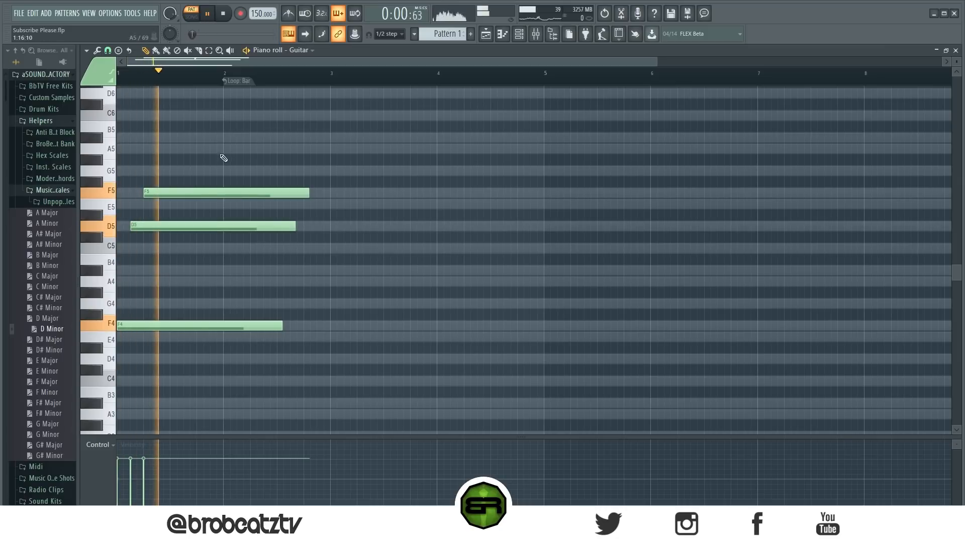
pyautogui.press('space')
pyautogui.press('space')
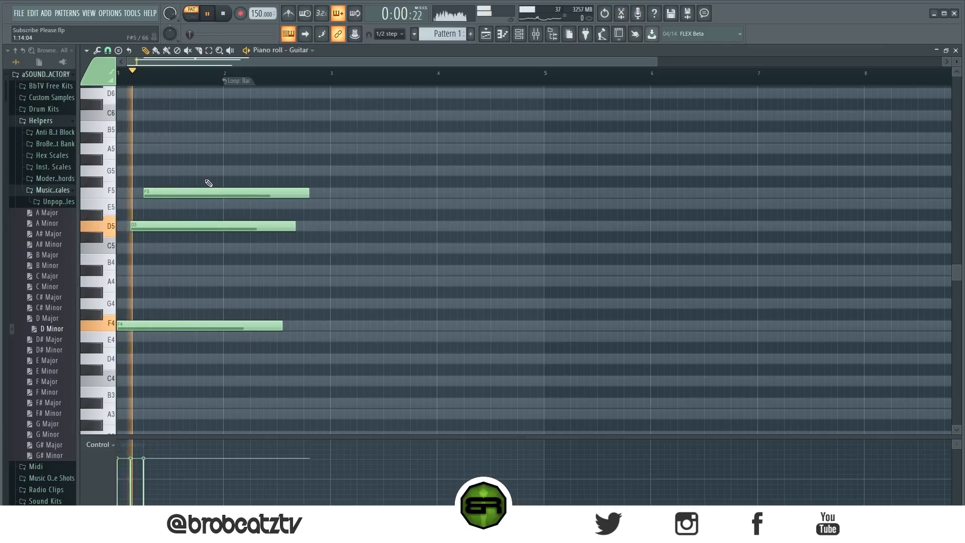
pyautogui.press('space')
pyautogui.click(152, 327)
pyautogui.moveTo(152, 328)
pyautogui.mouseDown()
pyautogui.moveTo(147, 359)
pyautogui.moveTo(144, 303)
pyautogui.moveTo(136, 325)
pyautogui.mouseUp()
pyautogui.press('space')
pyautogui.press('space')
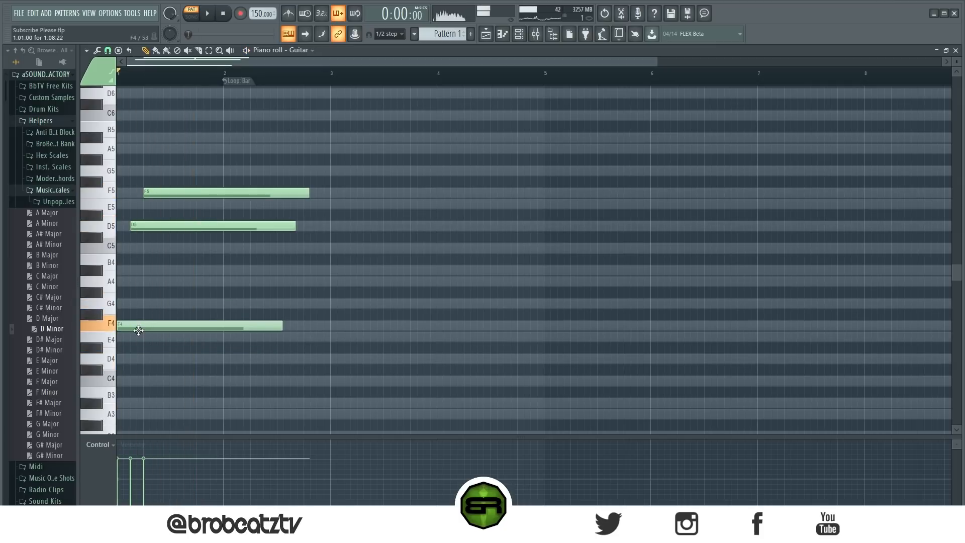
pyautogui.keyDown('ctrl'); pyautogui.click(156, 196); pyautogui.keyUp('ctrl')
pyautogui.keyDown('ctrl'); pyautogui.click(135, 326); pyautogui.keyUp('ctrl')
pyautogui.click(154, 250)
pyautogui.keyDown('ctrl'); pyautogui.click(155, 226); pyautogui.keyUp('ctrl')
# Add a D6 note at step 7 of bar 1 and shorten it to end at step 13
pyautogui.scroll(2, 155, 224)
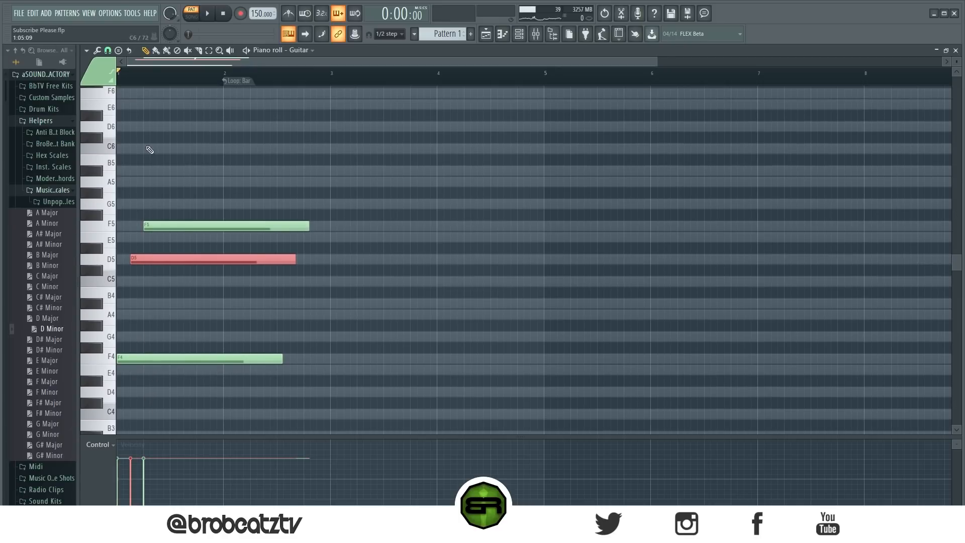
pyautogui.click(138, 256)
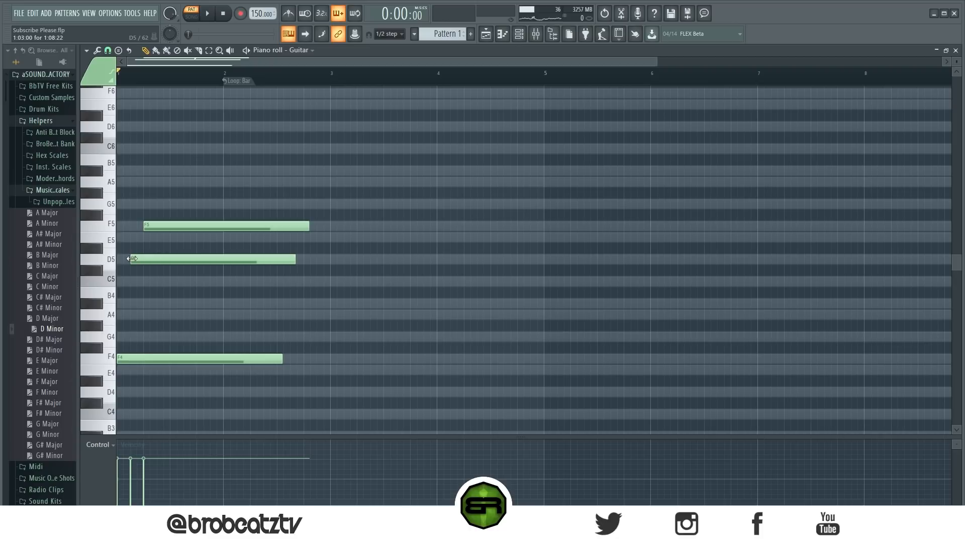
pyautogui.moveTo(142, 257); pyautogui.dragTo(177, 122)
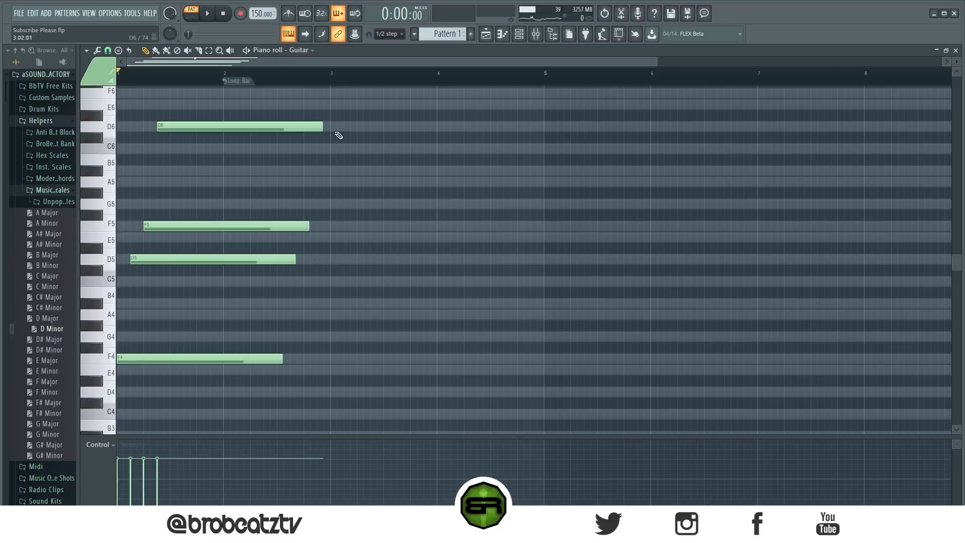
pyautogui.moveTo(319, 127); pyautogui.dragTo(190, 149)
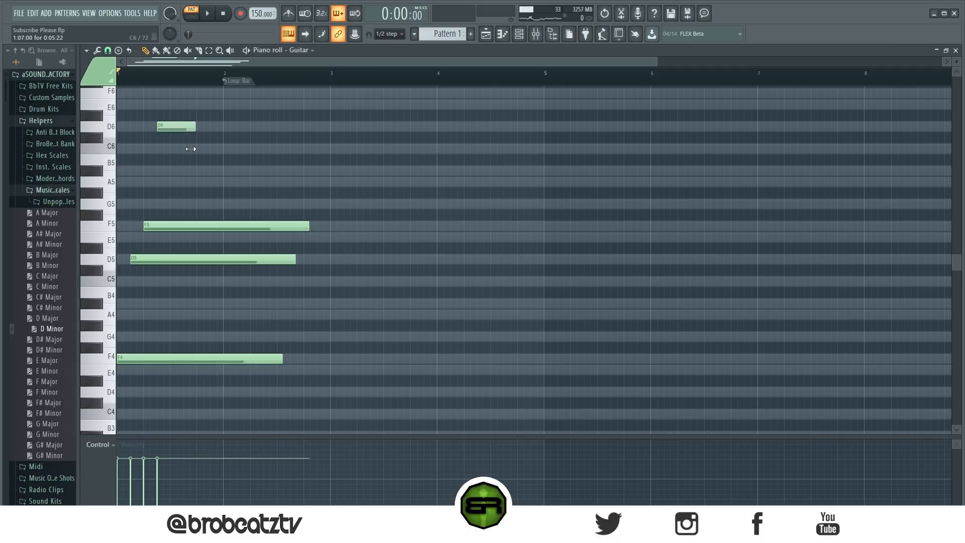
# Add a note about 14 steps long at step 13 of bar 1, auditioning it at F6 before lowering it to E6
pyautogui.click(198, 93)
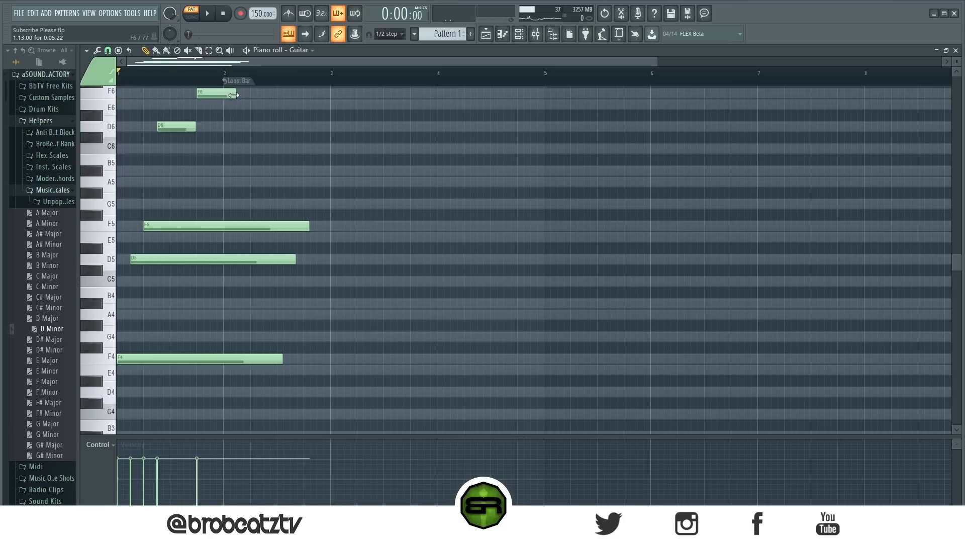
pyautogui.moveTo(233, 95); pyautogui.dragTo(290, 95)
pyautogui.press('space')
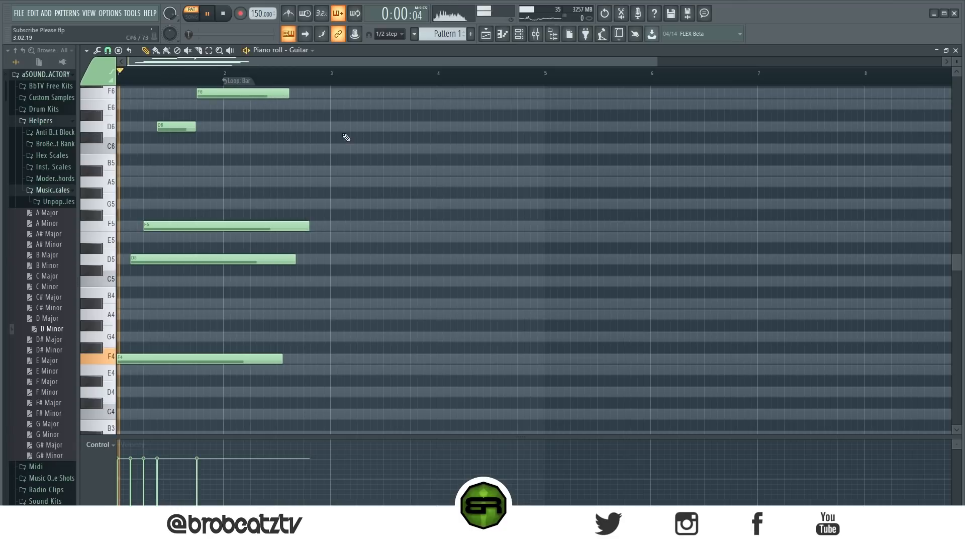
pyautogui.press('space')
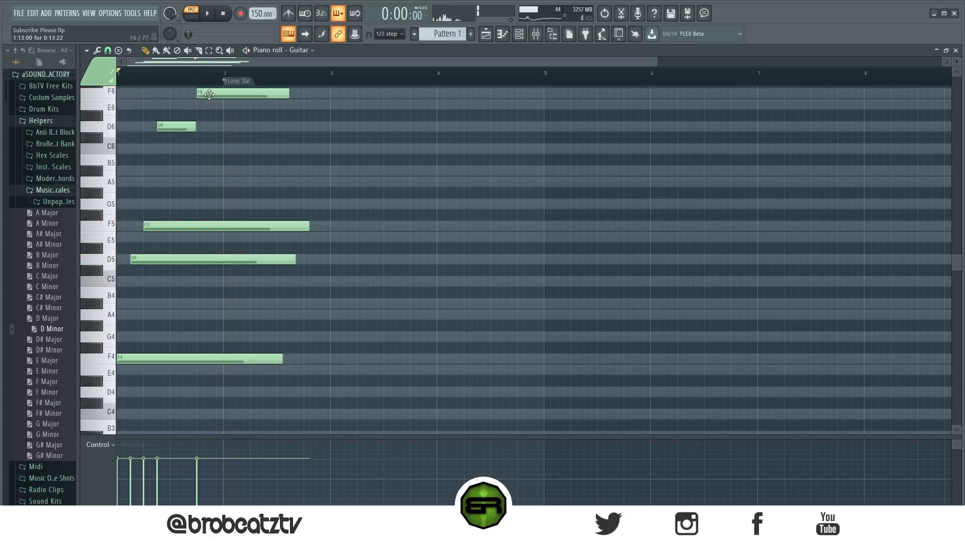
pyautogui.moveTo(210, 94); pyautogui.dragTo(209, 104)
pyautogui.scroll(1, 211, 151)
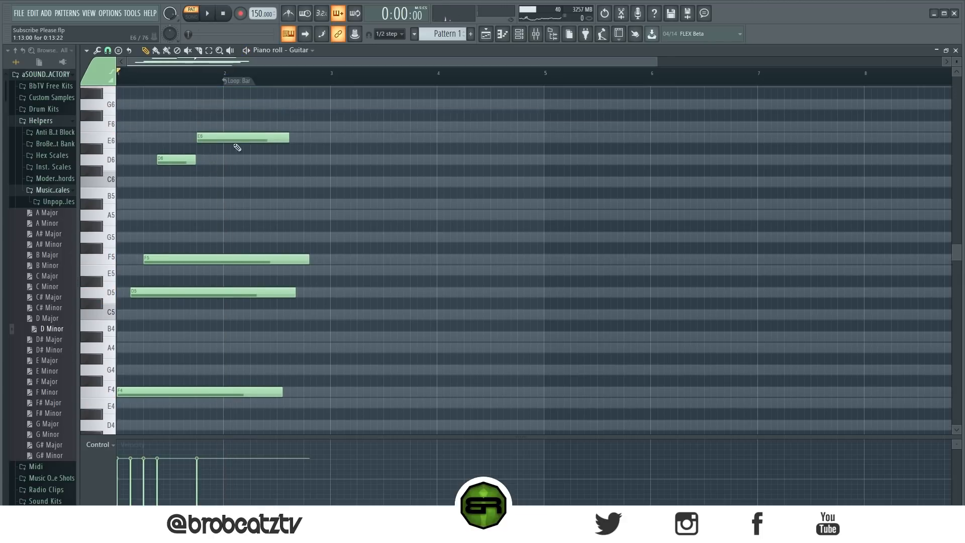
# Play back the pattern and lengthen the E6 and D5 notes by about four steps each
pyautogui.press('space')
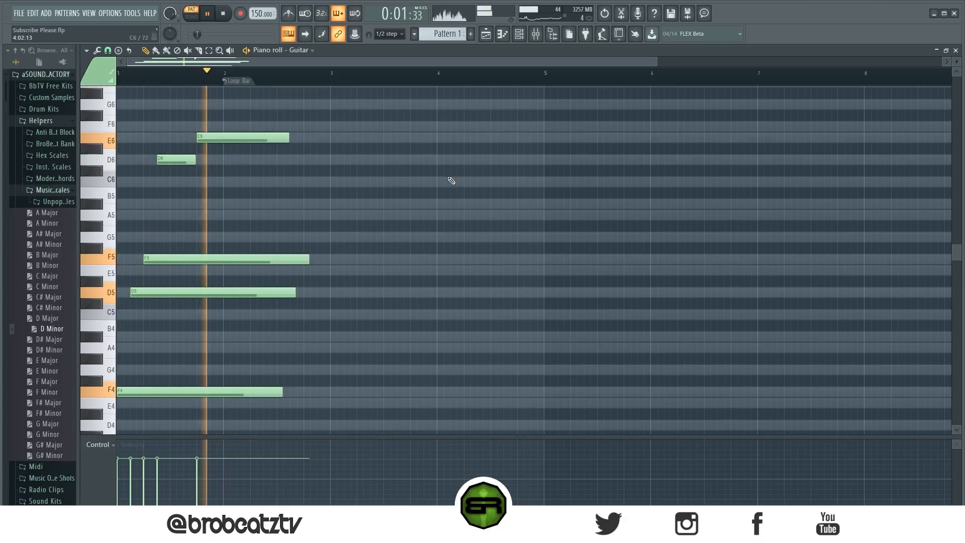
pyautogui.press('space')
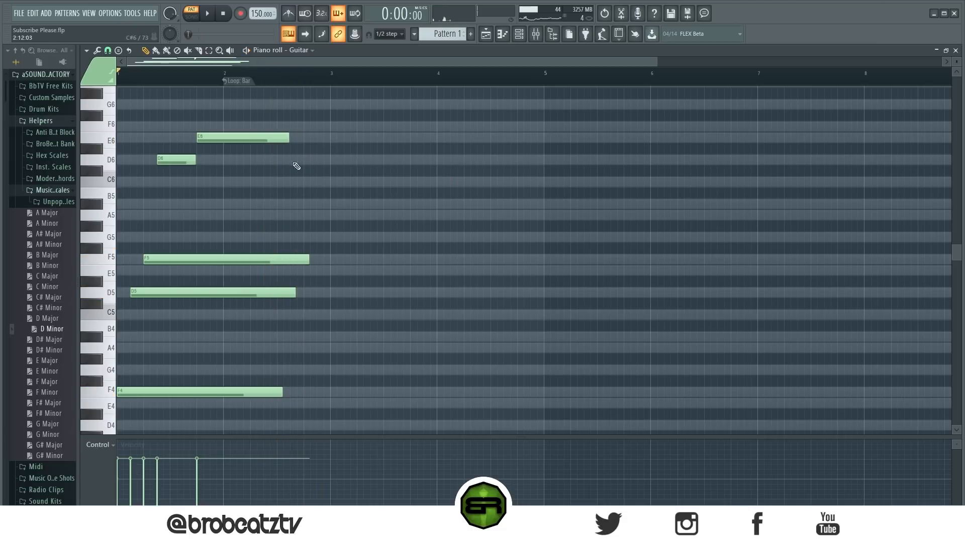
pyautogui.moveTo(289, 137); pyautogui.dragTo(316, 137)
pyautogui.moveTo(300, 293); pyautogui.dragTo(323, 293)
# Try the opening F4 note lowered to D4 during playback and return it to F4
pyautogui.scroll(-3, 150, 326)
pyautogui.moveTo(150, 326); pyautogui.dragTo(143, 359)
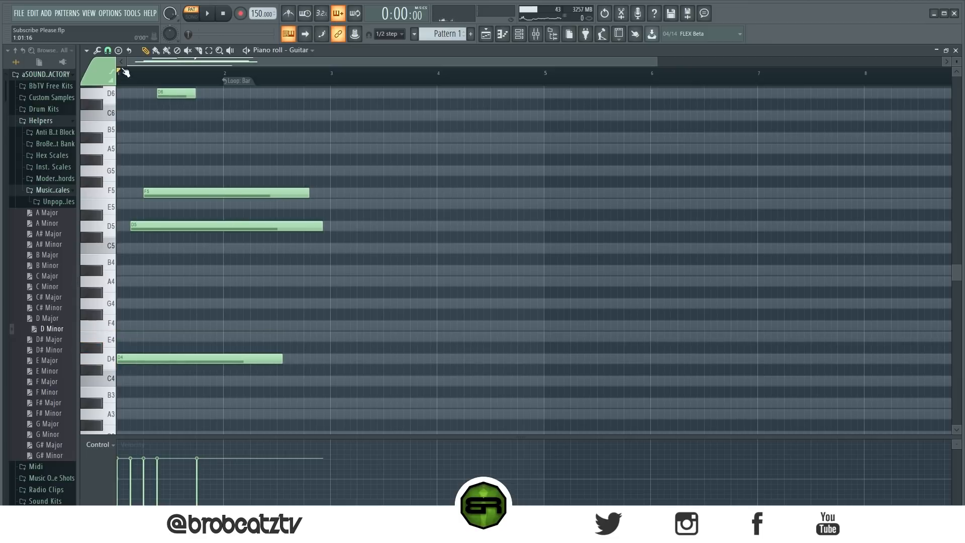
pyautogui.press('space')
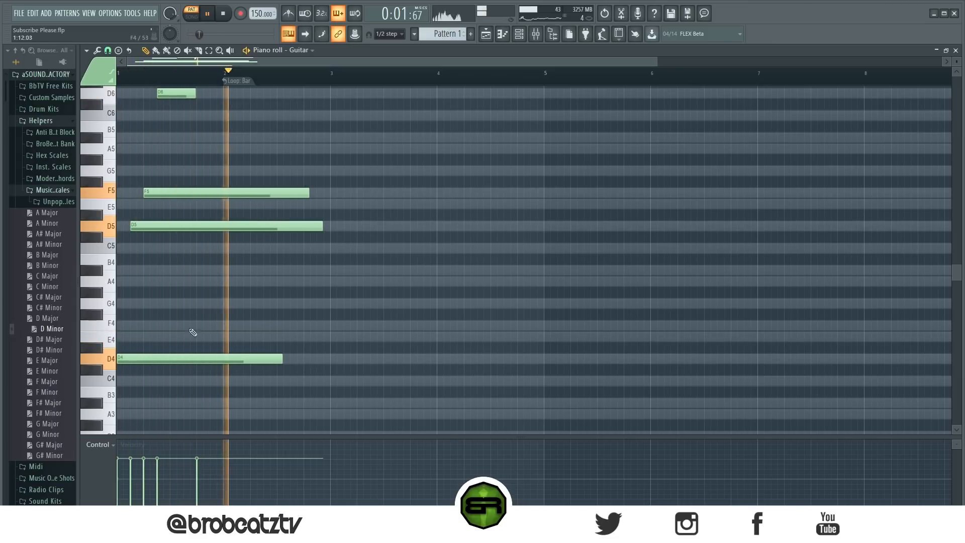
pyautogui.press('space')
pyautogui.moveTo(162, 358); pyautogui.dragTo(162, 324)
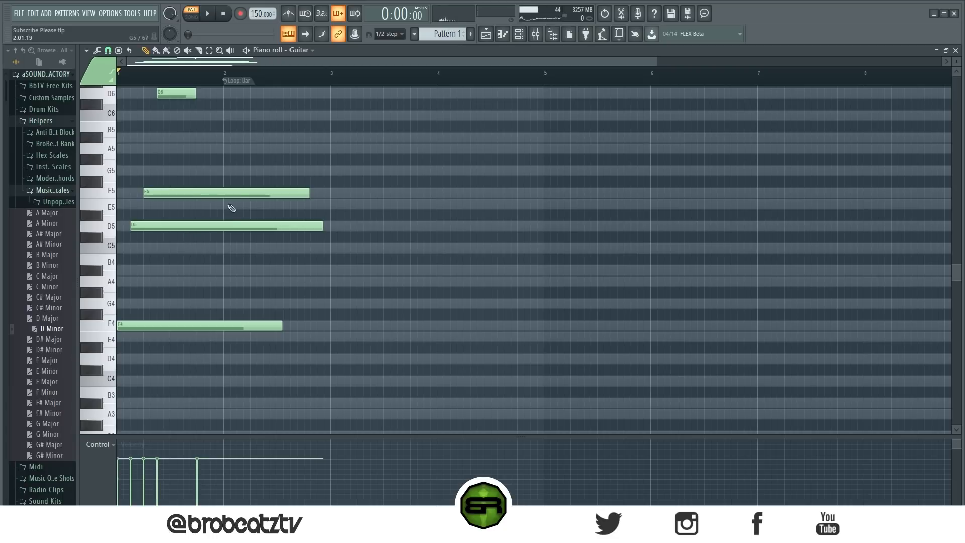
# Duplicate the entire two-bar phrase to start at bar 3 and play back the copy
pyautogui.scroll(4, 243, 187)
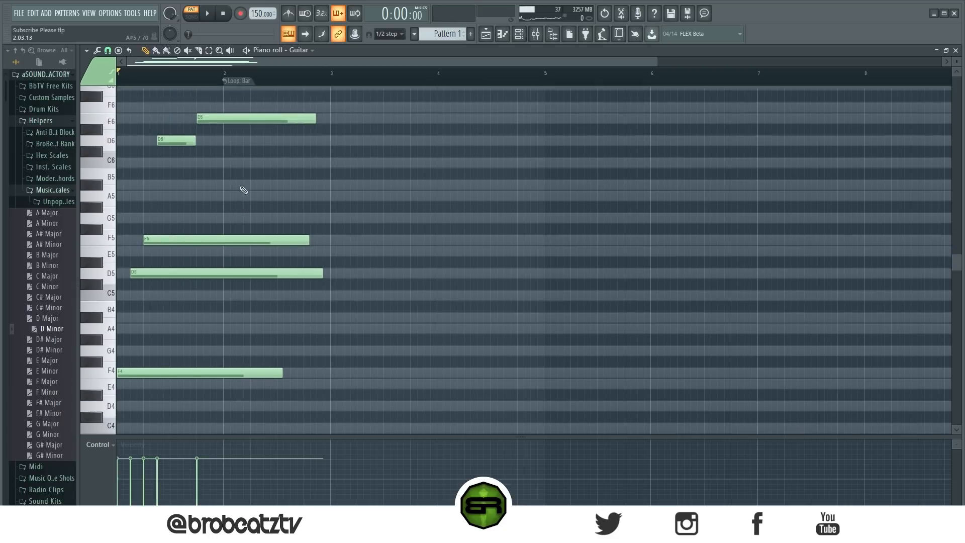
pyautogui.scroll(-1, 239, 171)
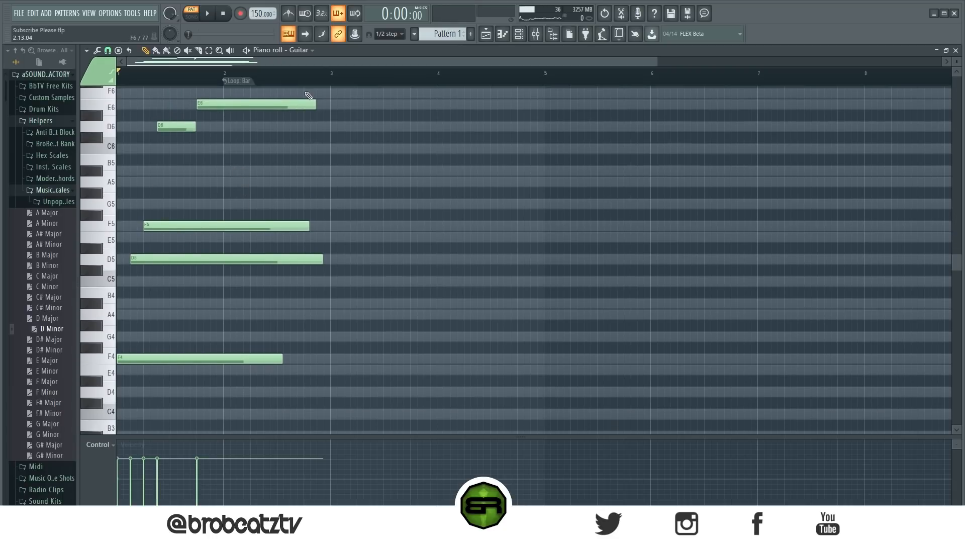
pyautogui.hotkey('ctrl', 'a')
pyautogui.moveTo(131, 357); pyautogui.dragTo(342, 352)
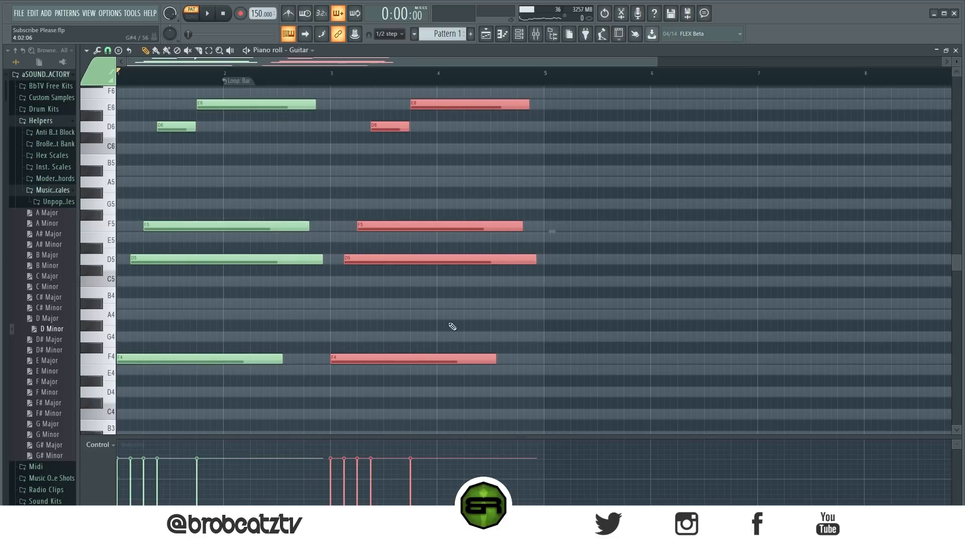
pyautogui.hotkey('ctrl', 'd')
pyautogui.click(336, 81)
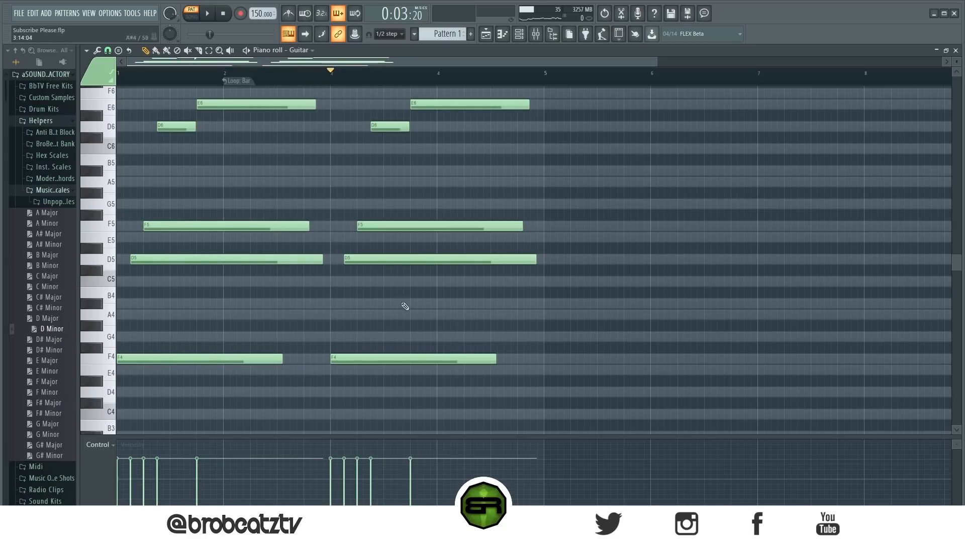
pyautogui.press('space')
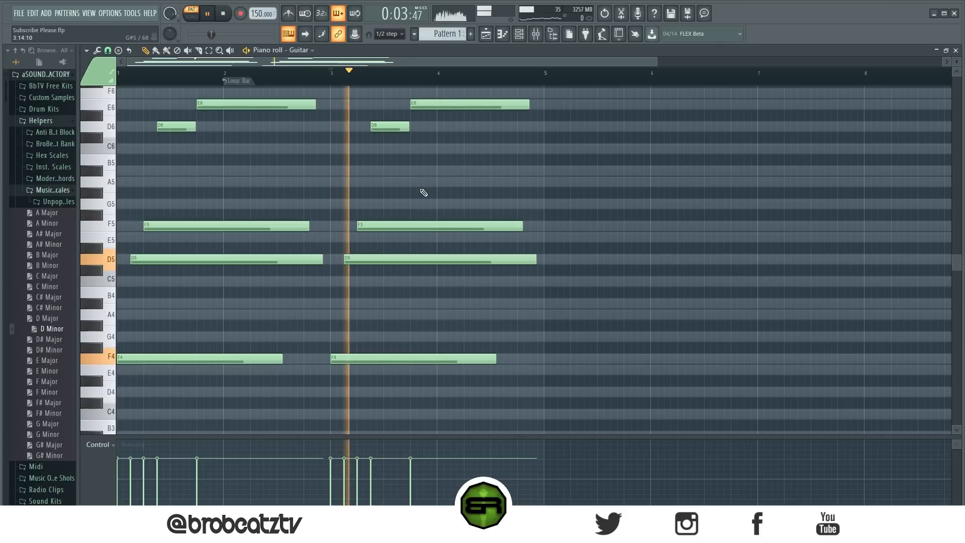
pyautogui.press('space')
# Raise the copied E6 note in bar 3 to G6, shorten it to about 11 steps, and play back the result
pyautogui.scroll(1, 429, 167)
pyautogui.scroll(2, 429, 166)
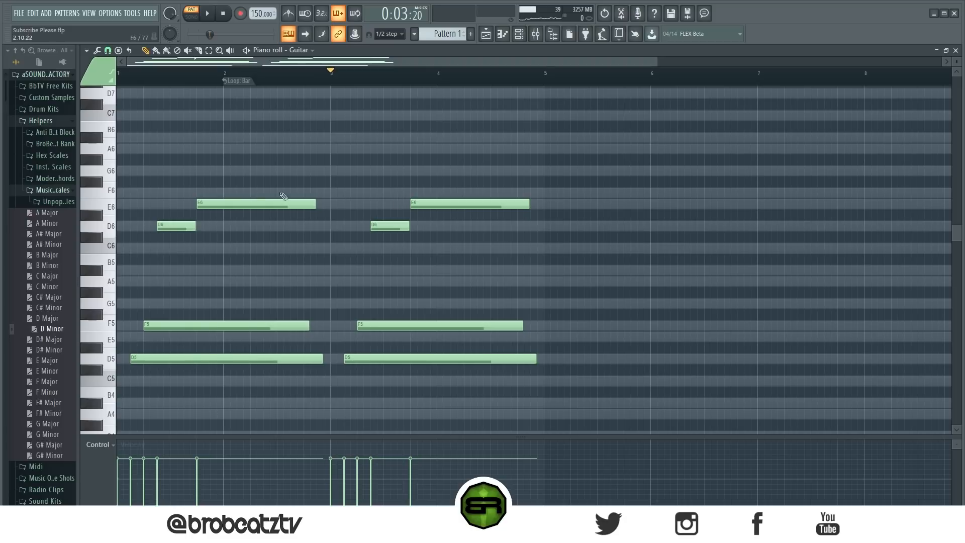
pyautogui.moveTo(169, 204); pyautogui.dragTo(478, 241)
pyautogui.click(433, 204)
pyautogui.moveTo(415, 204); pyautogui.dragTo(415, 170)
pyautogui.moveTo(575, 171); pyautogui.dragTo(484, 189)
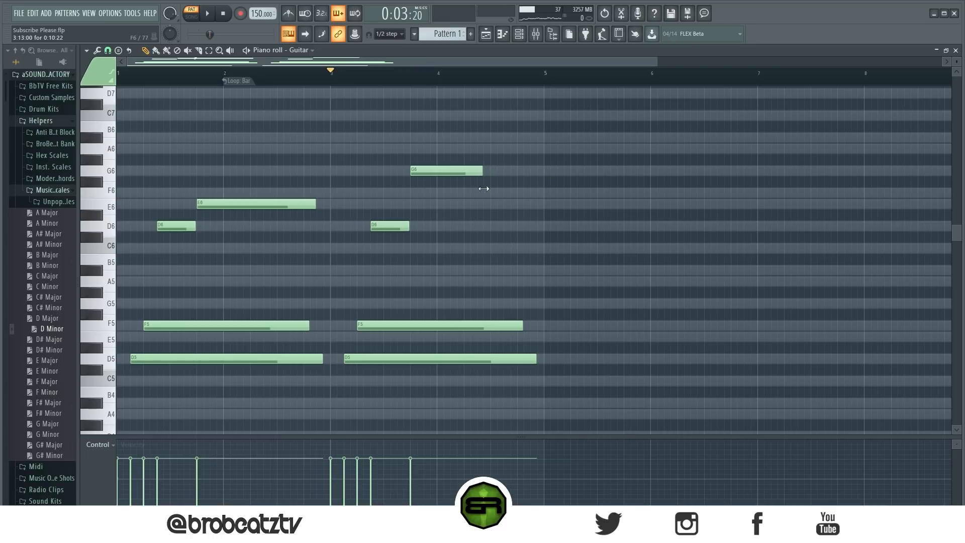
pyautogui.press('space')
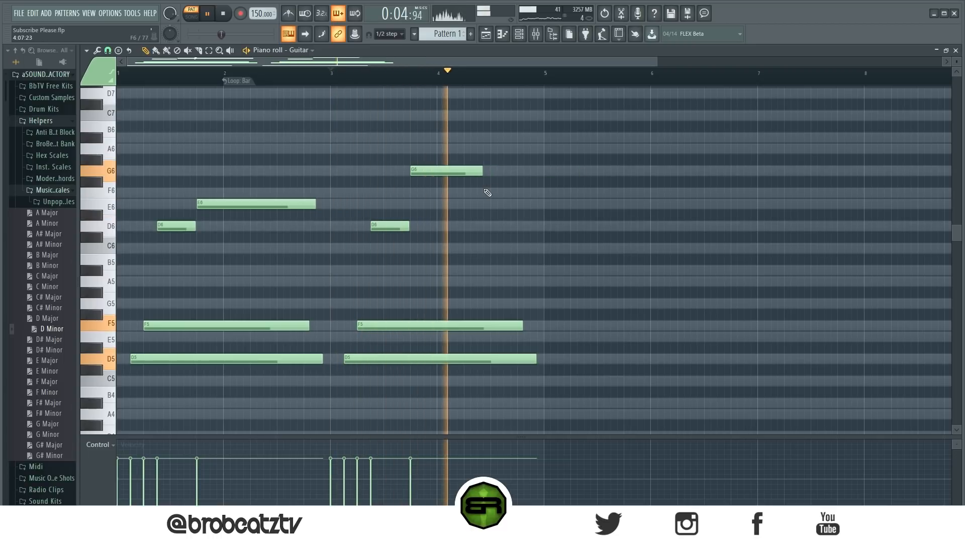
pyautogui.press('space')
# Shorten the bar 3 chord's F4, D5 and F5 notes by about 11 steps, extending F4 back to step 5 of bar 4
pyautogui.scroll(-4, 488, 251)
pyautogui.moveTo(491, 177); pyautogui.dragTo(524, 411)
pyautogui.moveTo(535, 260); pyautogui.dragTo(461, 263)
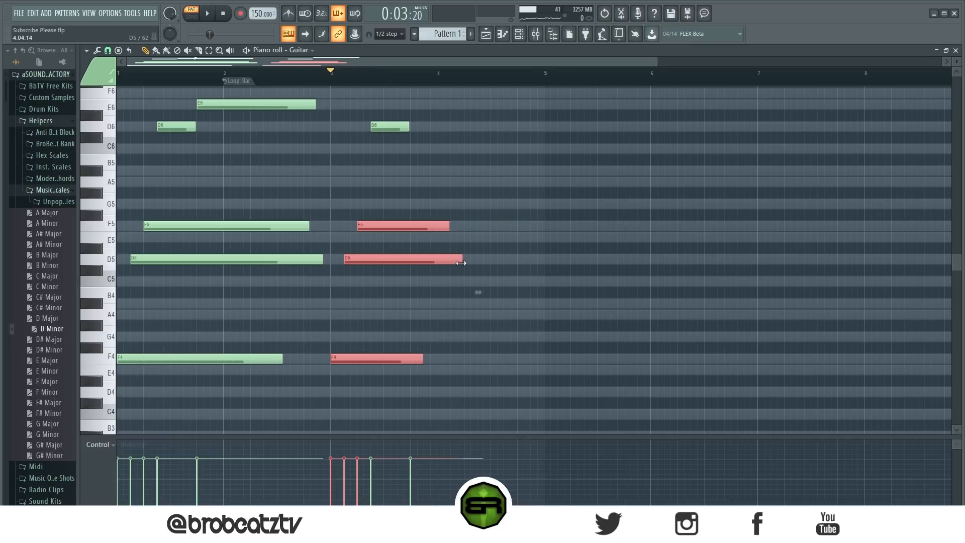
pyautogui.click(462, 322)
pyautogui.moveTo(424, 359); pyautogui.dragTo(462, 363)
# Duplicate the F4, D5 and F5 chord to step 5 of bar 4 and trim its notes to end at bar 5
pyautogui.moveTo(455, 201); pyautogui.dragTo(347, 380)
pyautogui.hotkey('ctrl', 'b')
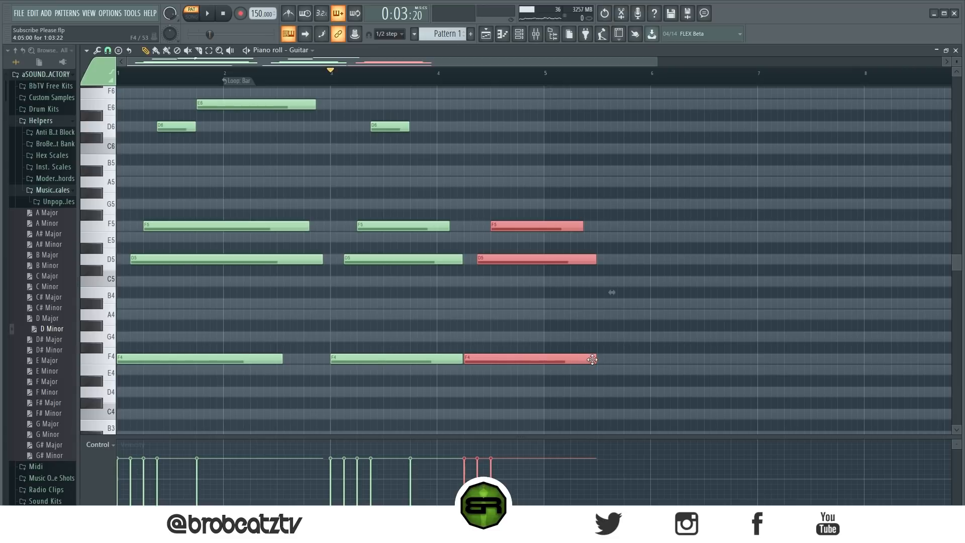
pyautogui.moveTo(593, 359); pyautogui.dragTo(544, 359)
pyautogui.click(551, 354)
pyautogui.moveTo(529, 226); pyautogui.dragTo(542, 226)
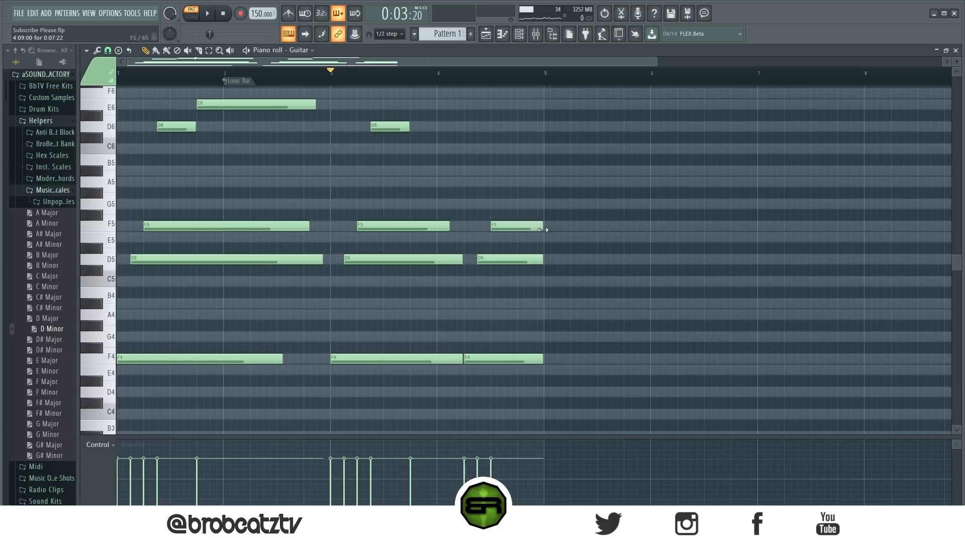
# Add a D6 note about five steps long at step 11 of bar 4 and play back the pattern
pyautogui.scroll(3, 523, 226)
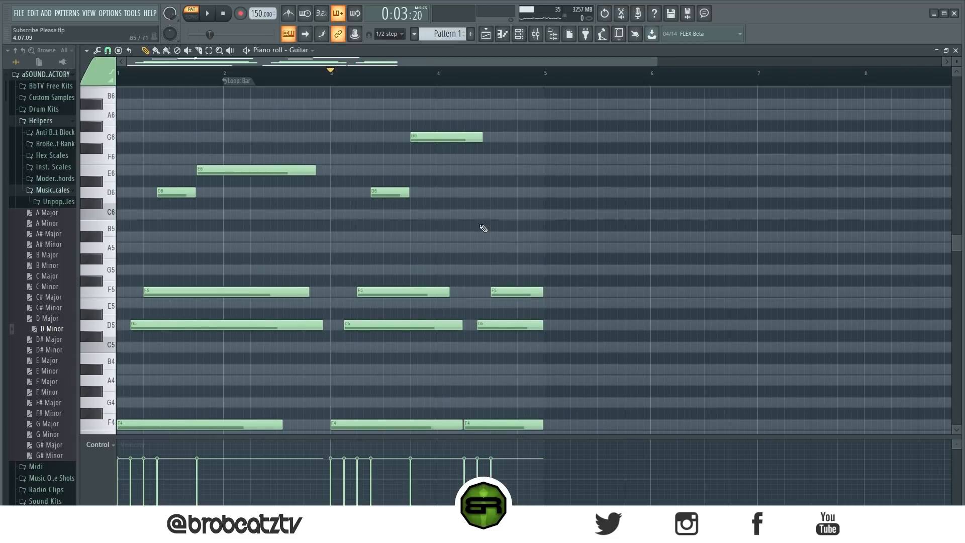
pyautogui.click(509, 196)
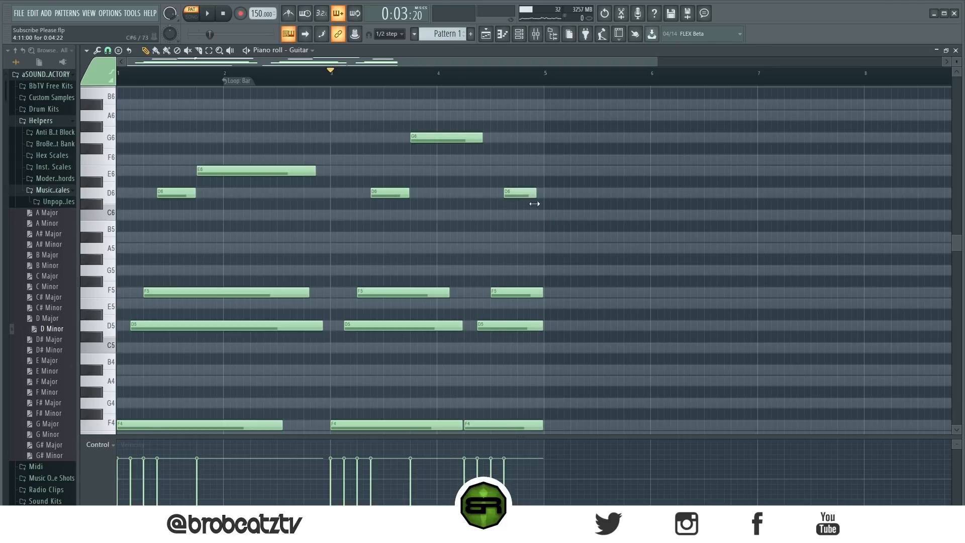
pyautogui.press('space')
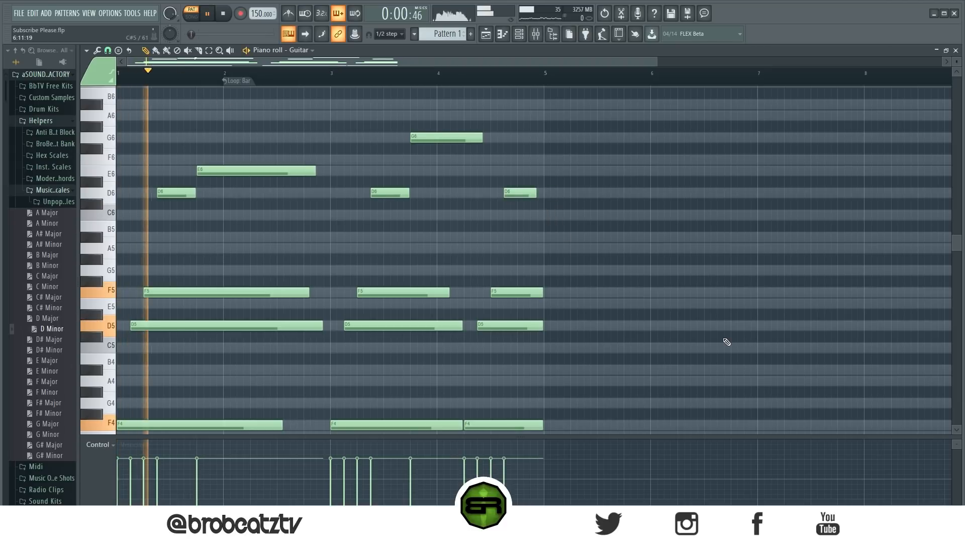
pyautogui.scroll(-3, 643, 312)
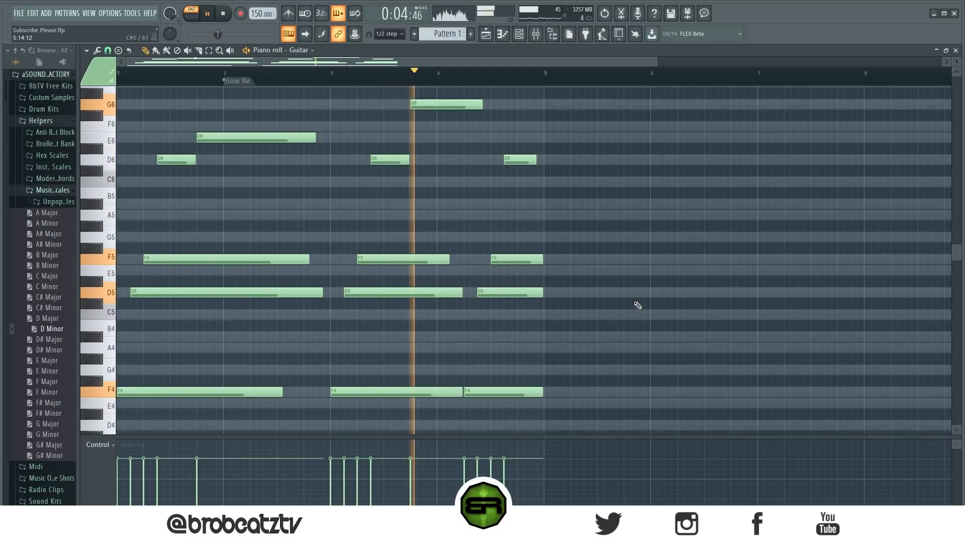
pyautogui.press('space')
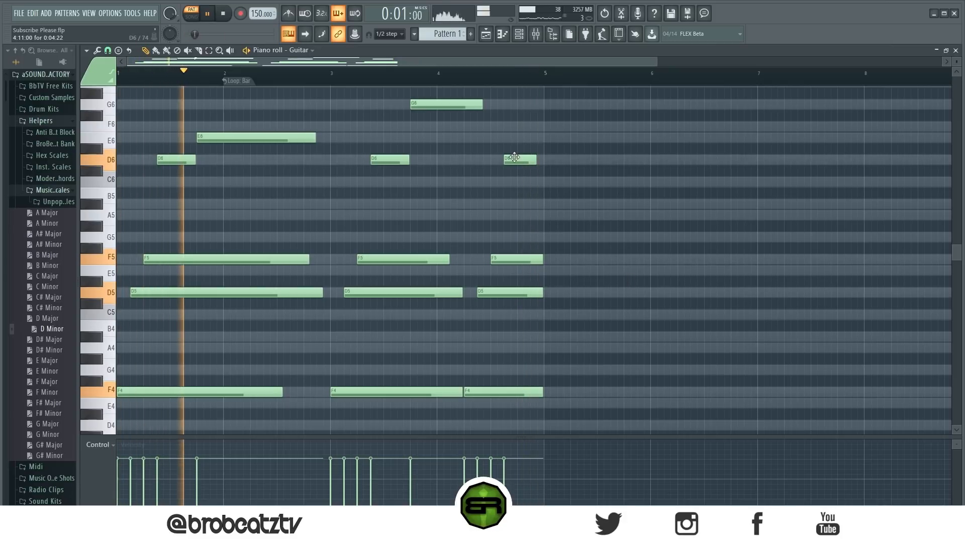
# Raise the short D6 note at step 11 of bar 4 to E6 and listen to the melody
pyautogui.moveTo(515, 157); pyautogui.dragTo(514, 133)
pyautogui.press('space')
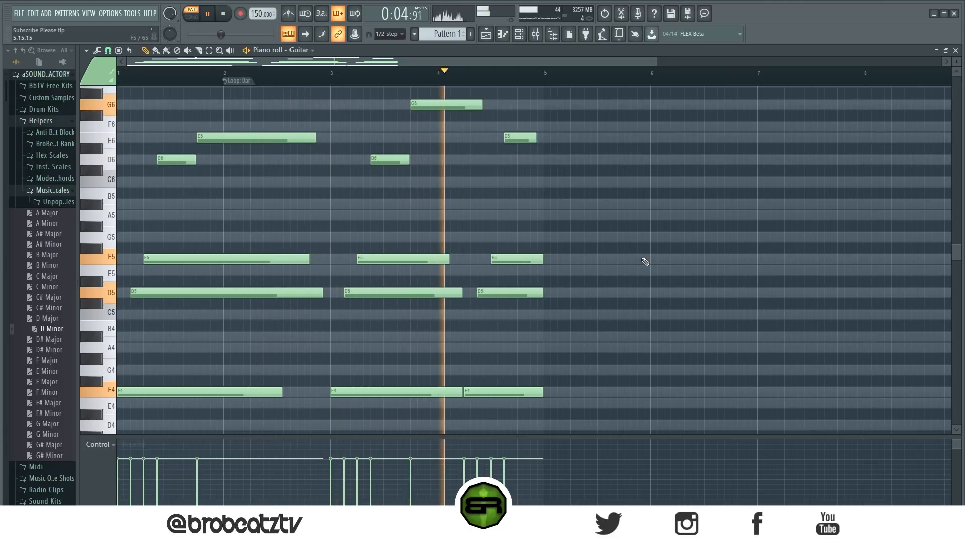
pyautogui.press('space')
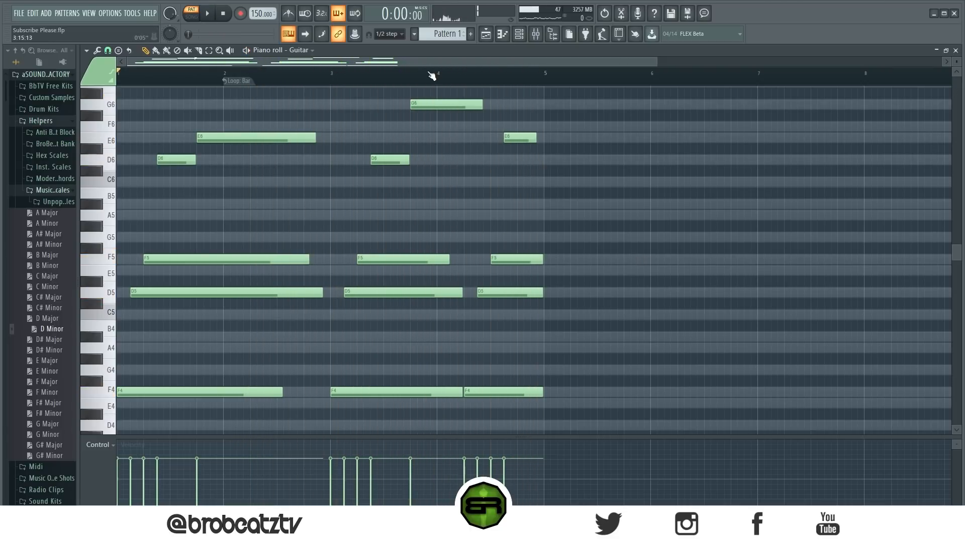
# Set the playback position near the end of bar 4 and duplicate the four-bar phrase into bars 5 to 8
pyautogui.moveTo(429, 80); pyautogui.dragTo(440, 235)
pyautogui.moveTo(442, 121); pyautogui.dragTo(127, 405)
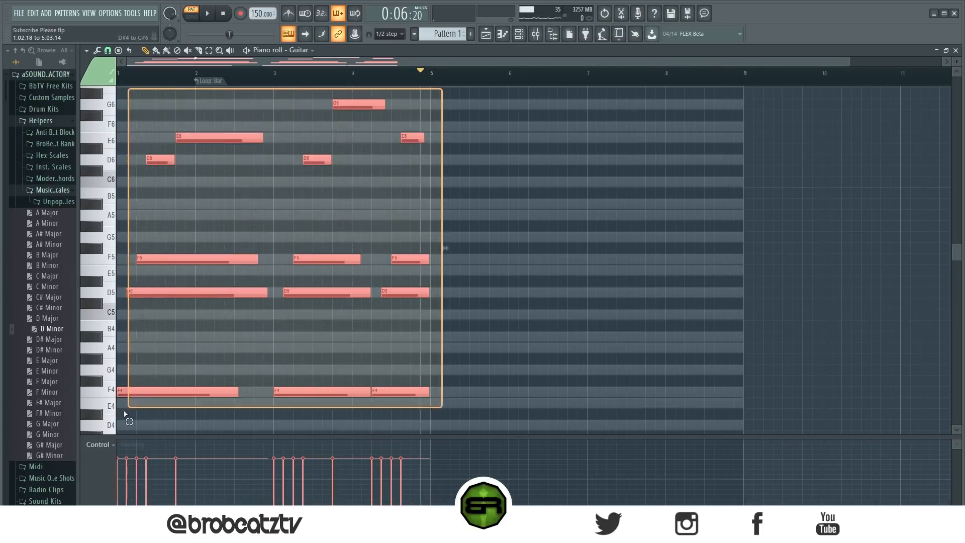
pyautogui.hotkey('ctrl', 'b')
pyautogui.moveTo(448, 394); pyautogui.dragTo(453, 393)
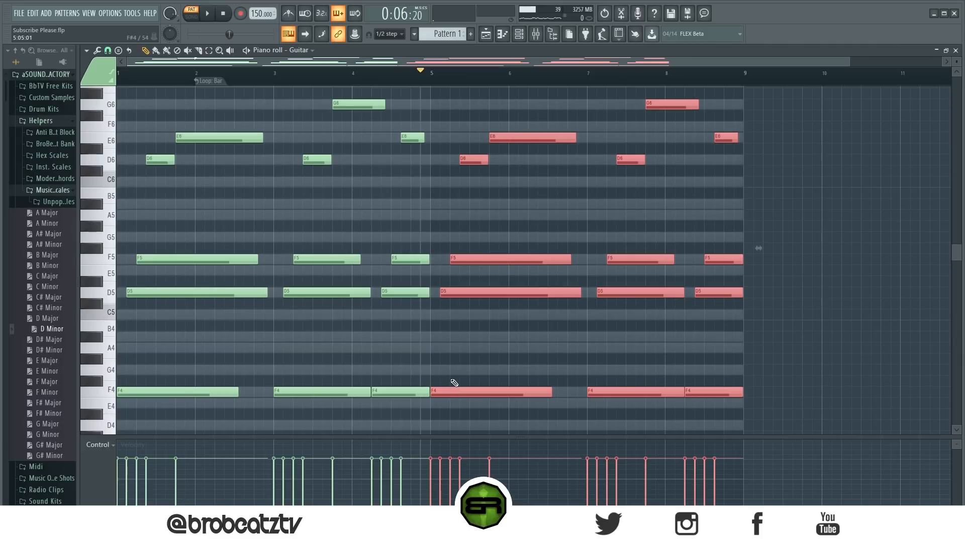
pyautogui.click(471, 350)
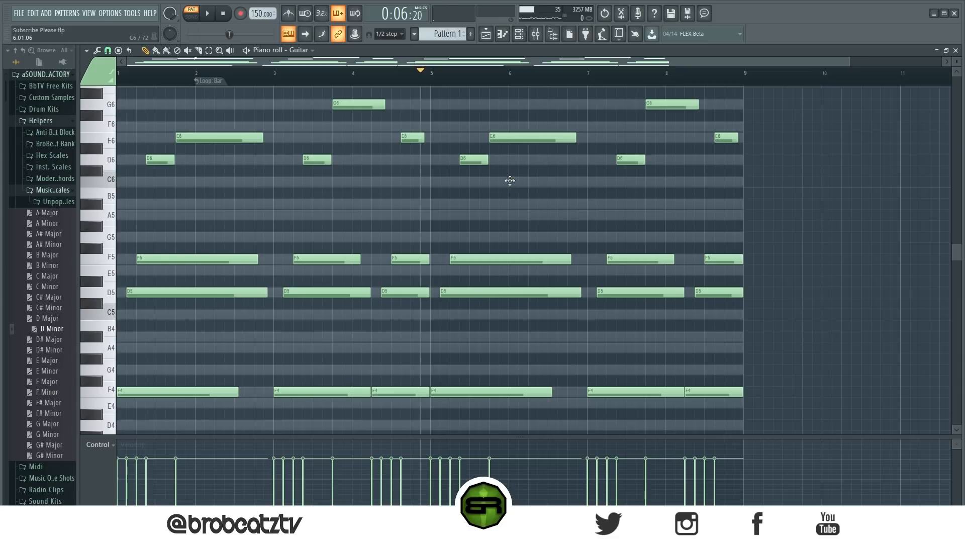
# Add a C6 note about 14 steps long in bar 6, shifting its start to step 5 during playback
pyautogui.moveTo(533, 182); pyautogui.dragTo(597, 191)
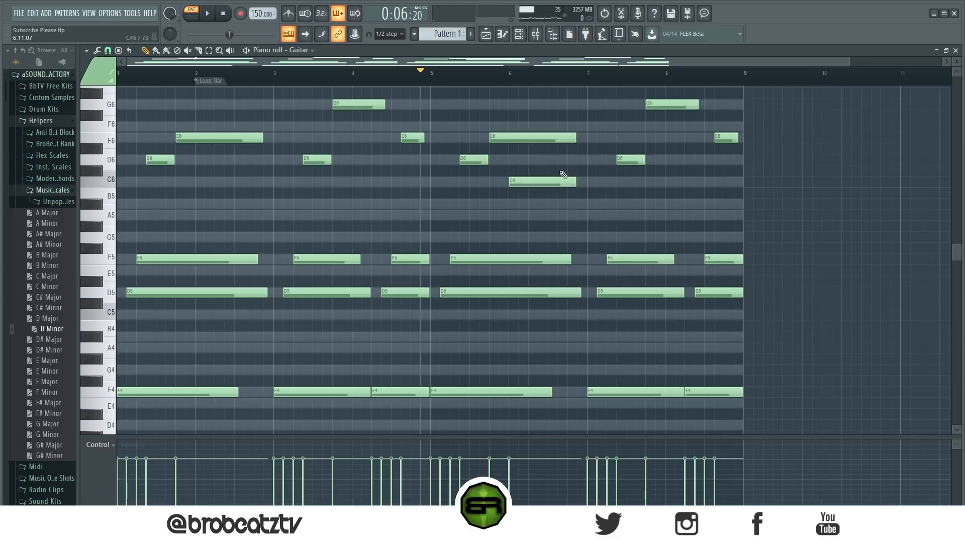
pyautogui.press('space')
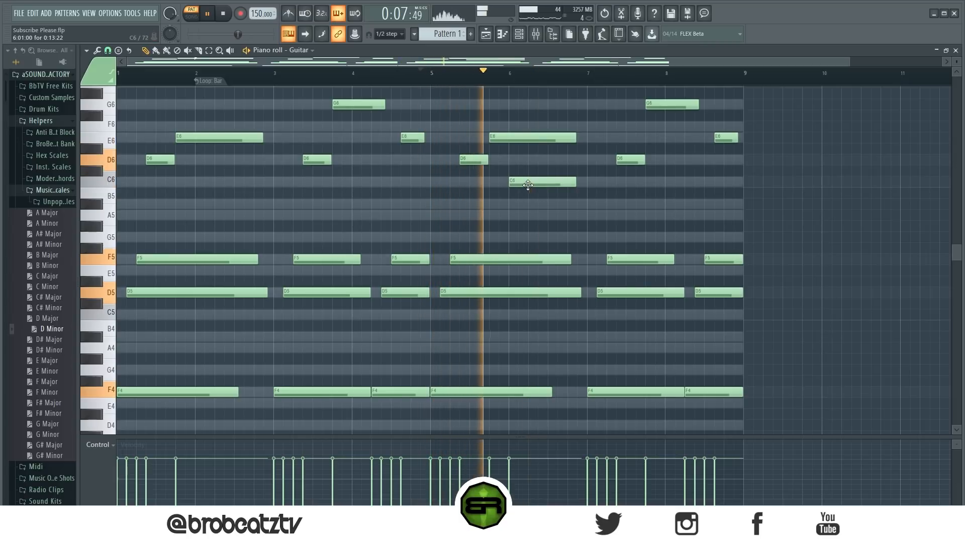
pyautogui.moveTo(527, 184); pyautogui.dragTo(546, 185)
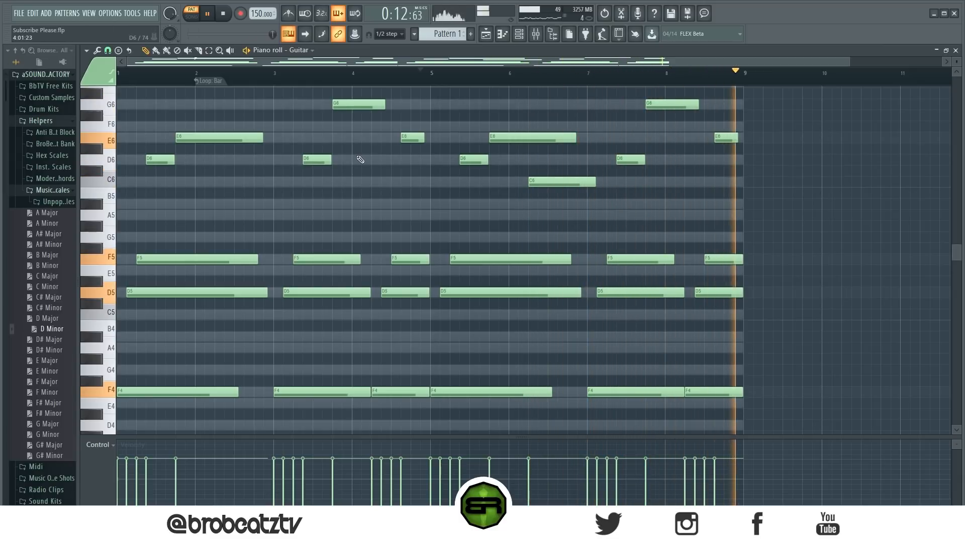
pyautogui.press('space')
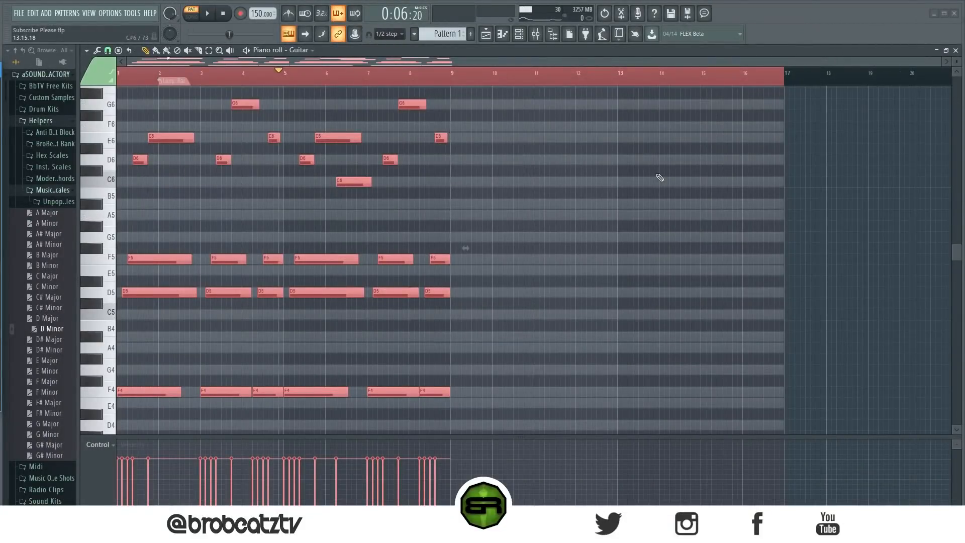
# Duplicate the eight-bar melody into bars 9 to 16 and set the time selection to those bars
pyautogui.moveTo(147, 259); pyautogui.dragTo(482, 249)
pyautogui.moveTo(455, 82); pyautogui.dragTo(788, 96)
pyautogui.scroll(5, 697, 74)
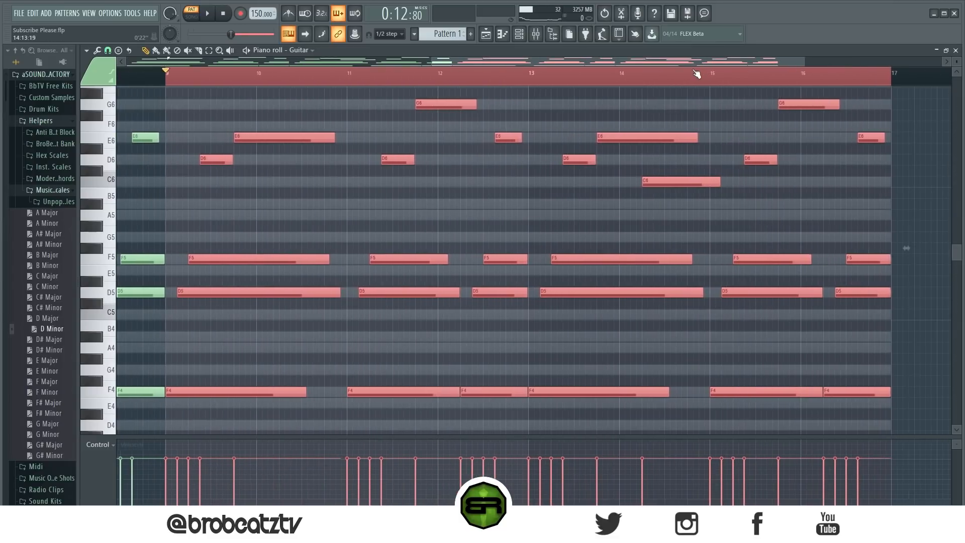
pyautogui.moveTo(706, 57); pyautogui.dragTo(701, 58)
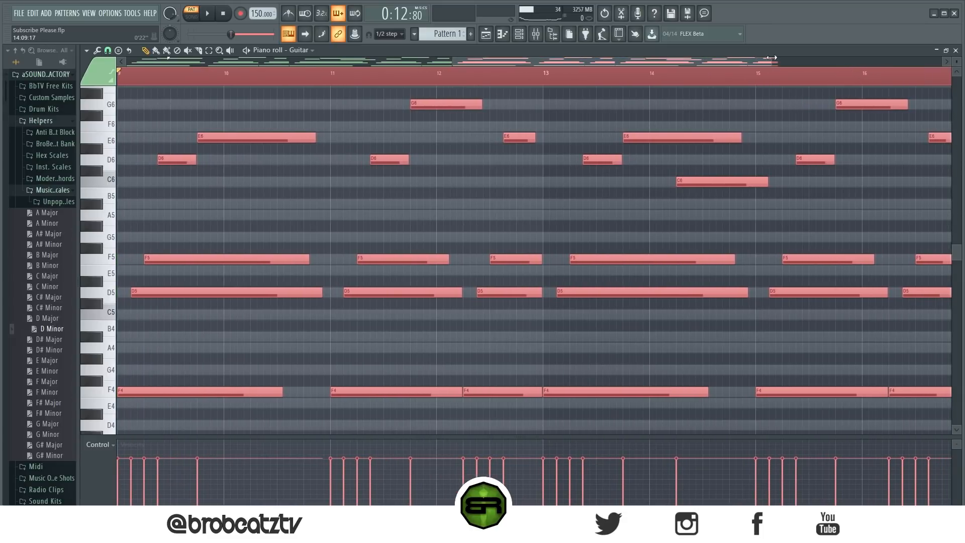
pyautogui.moveTo(777, 61)
pyautogui.mouseDown()
pyautogui.moveTo(814, 63)
pyautogui.moveTo(795, 64)
pyautogui.mouseUp()
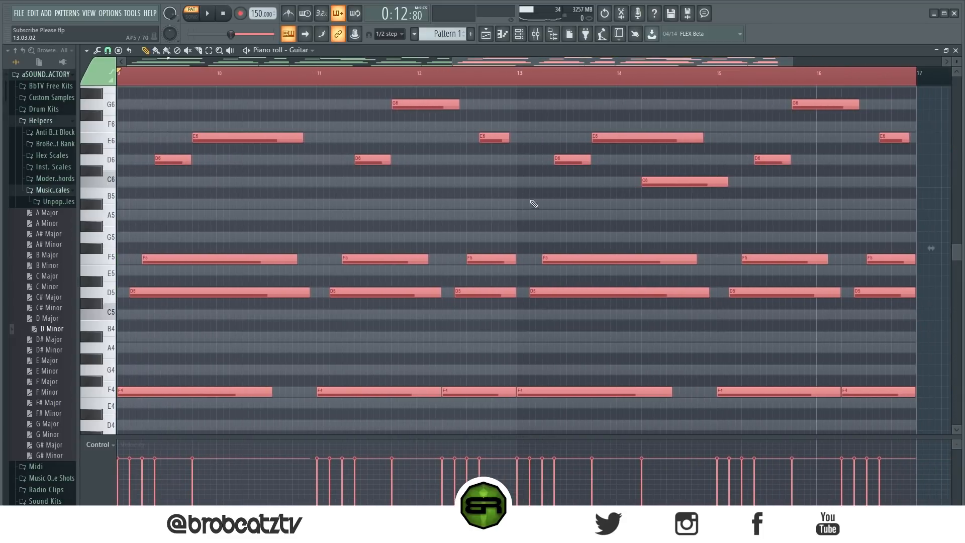
pyautogui.hotkey('ctrl', 'd')
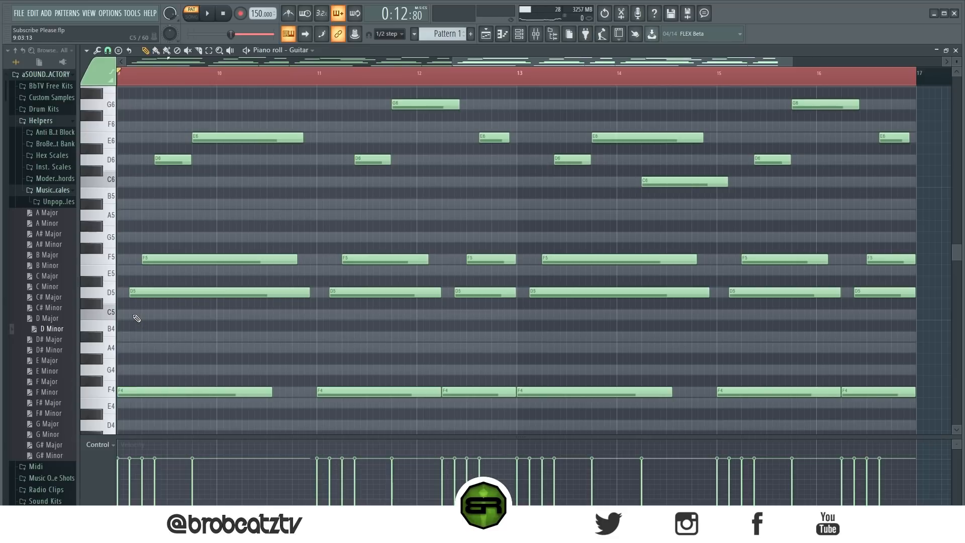
pyautogui.moveTo(125, 313); pyautogui.dragTo(916, 388)
pyautogui.moveTo(917, 232); pyautogui.dragTo(196, 177)
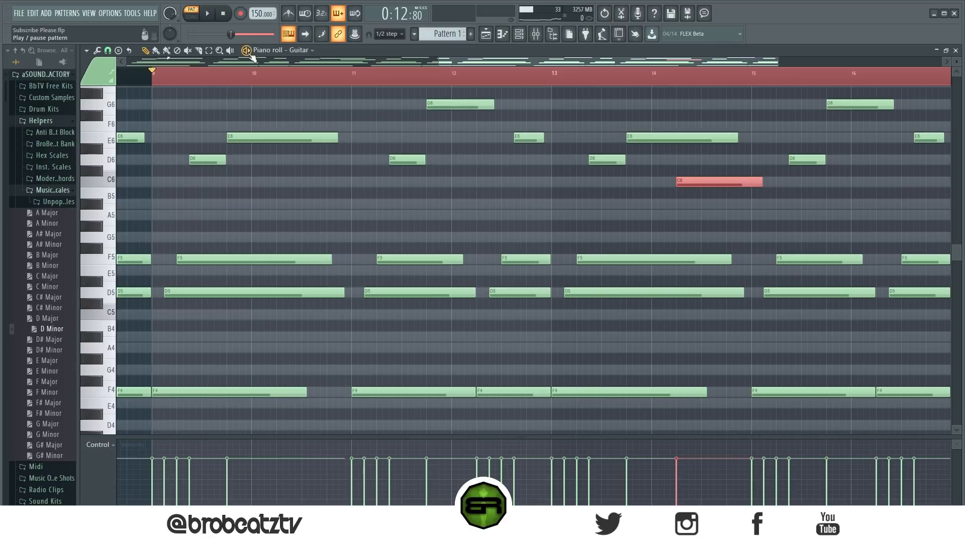
pyautogui.hscroll(1, 563, 58)
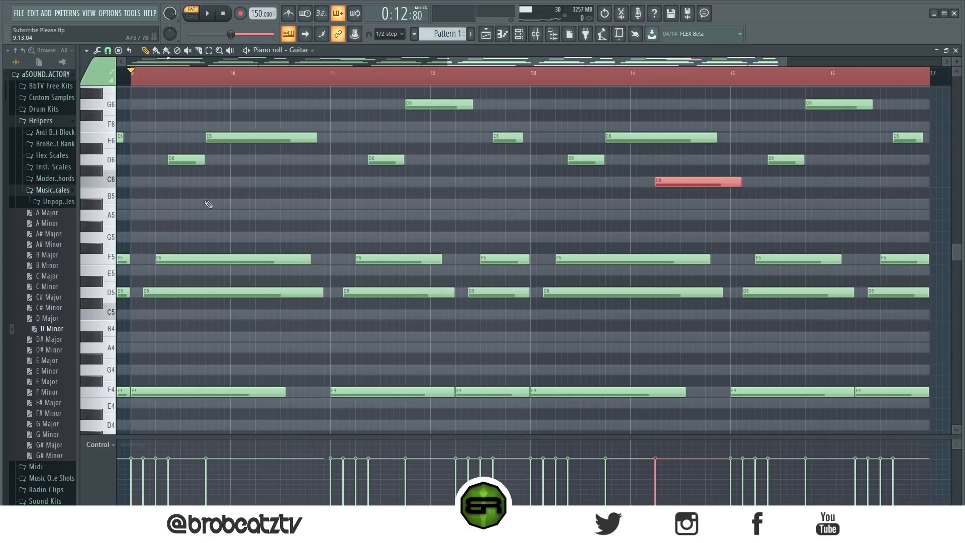
pyautogui.click(286, 196)
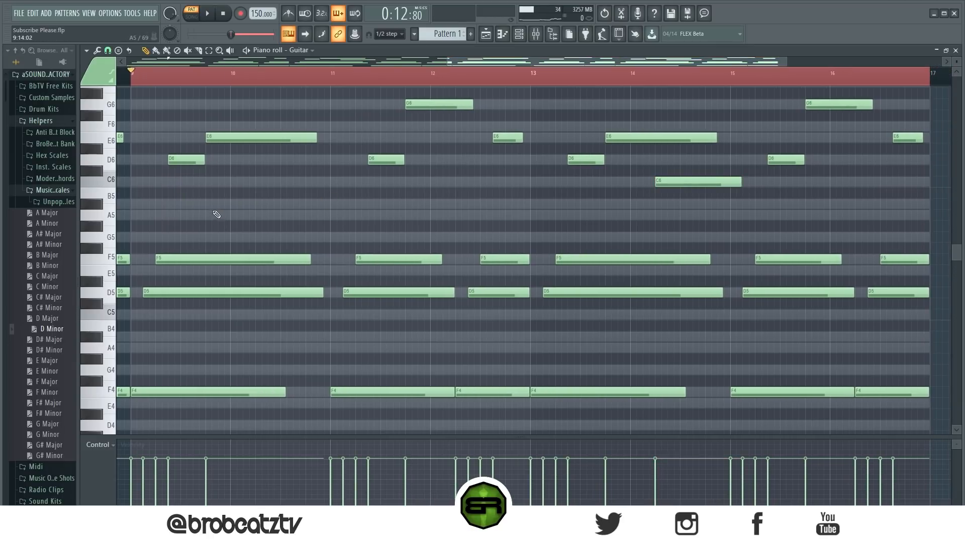
pyautogui.moveTo(176, 180); pyautogui.dragTo(881, 237)
# Add a G6 note about 5 steps long at step 9 of bar 9, plus equally short G5 and C6 notes at steps 1 and 5 of bar 10
pyautogui.click(183, 105)
pyautogui.rightClick(512, 103)
pyautogui.moveTo(187, 106); pyautogui.dragTo(209, 106)
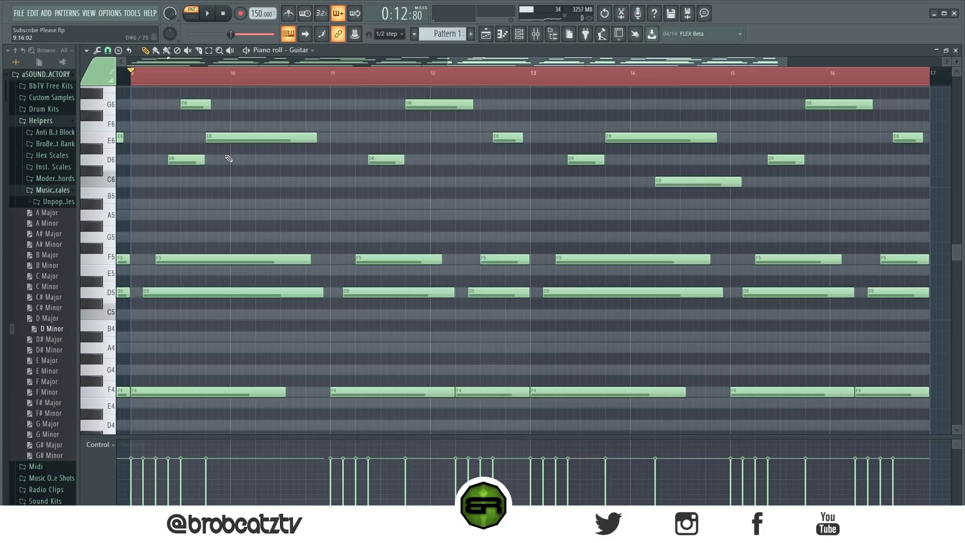
pyautogui.click(236, 237)
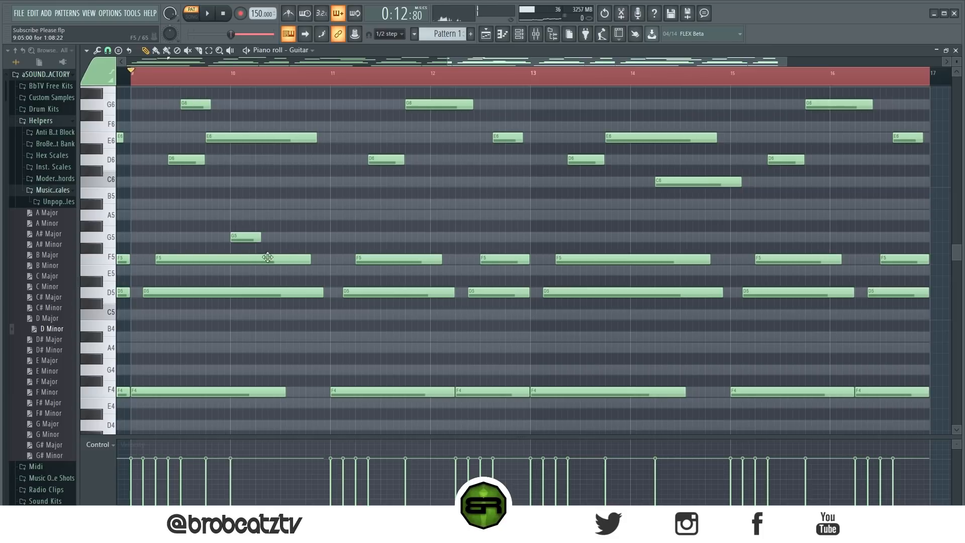
pyautogui.press('space')
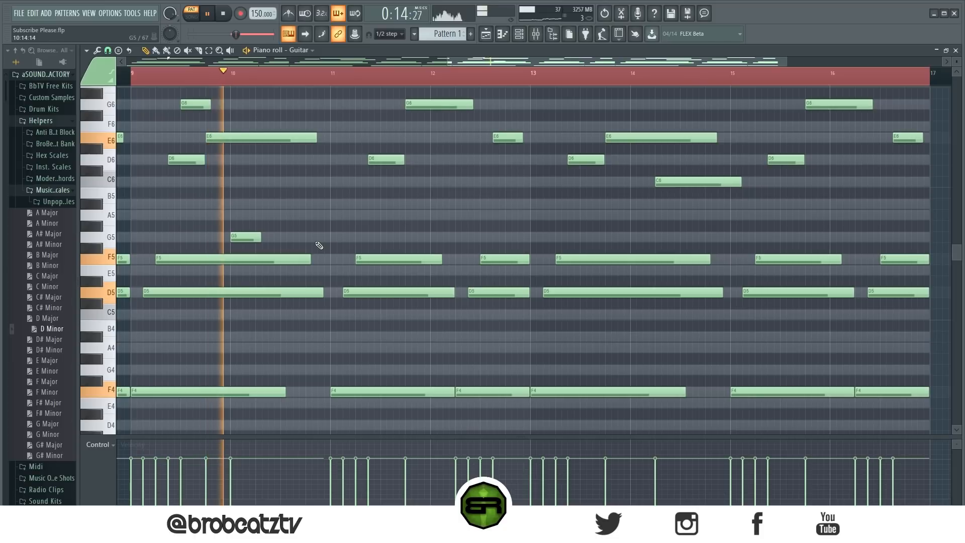
pyautogui.press('space')
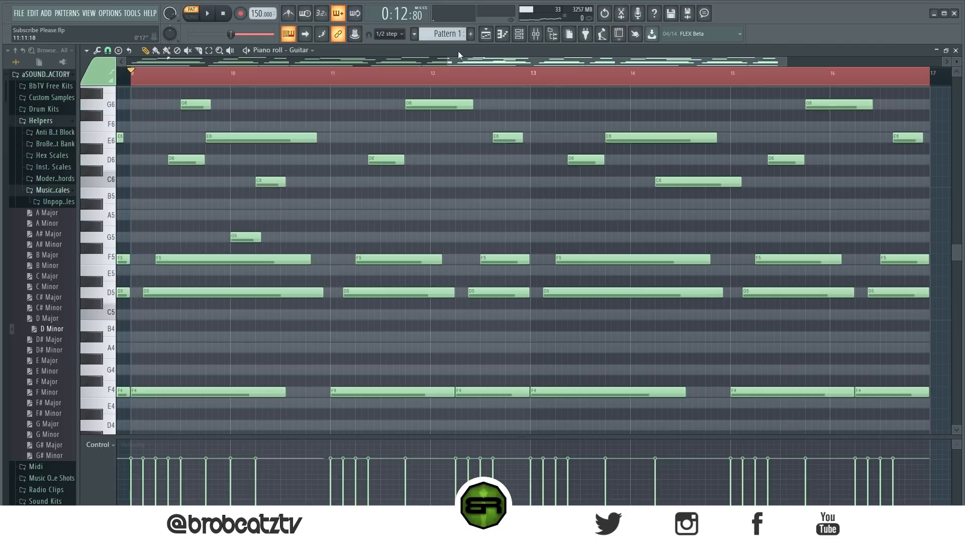
# Add an A5 note about 5 steps long at step 9 of bar 10, following the C6 note
pyautogui.hscroll(-2, 354, 67)
pyautogui.hscroll(-15, 306, 71)
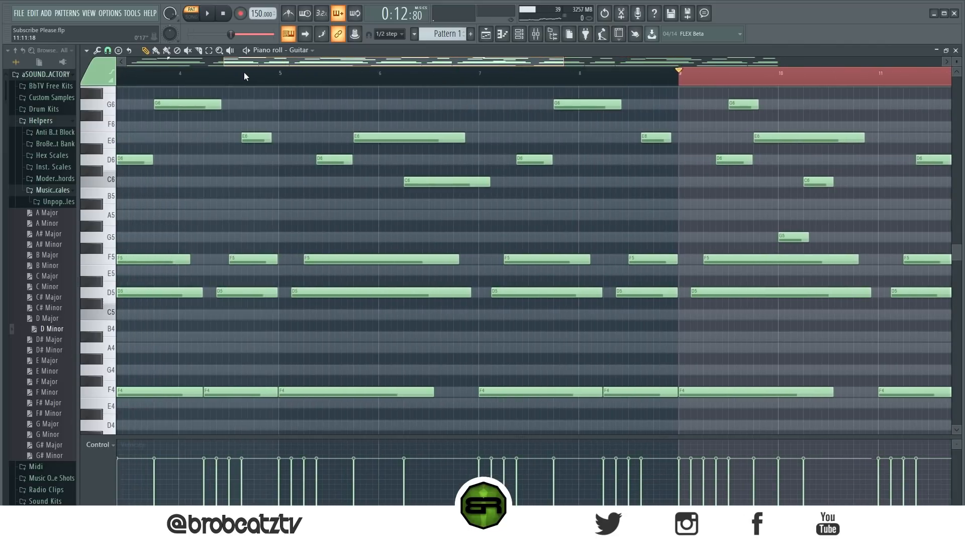
pyautogui.hscroll(13, 235, 74)
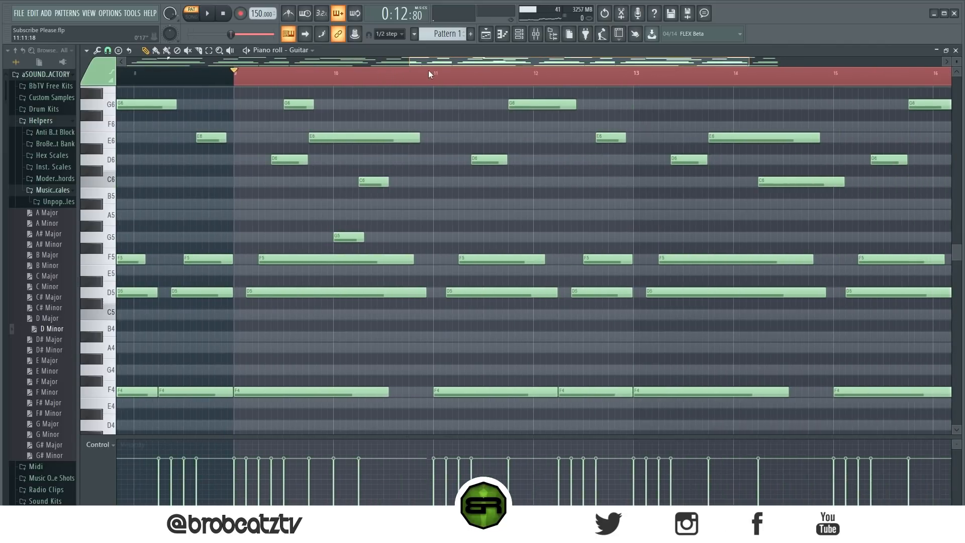
pyautogui.click(376, 215)
pyautogui.moveTo(350, 174); pyautogui.dragTo(405, 242)
pyautogui.moveTo(291, 98); pyautogui.dragTo(259, 166)
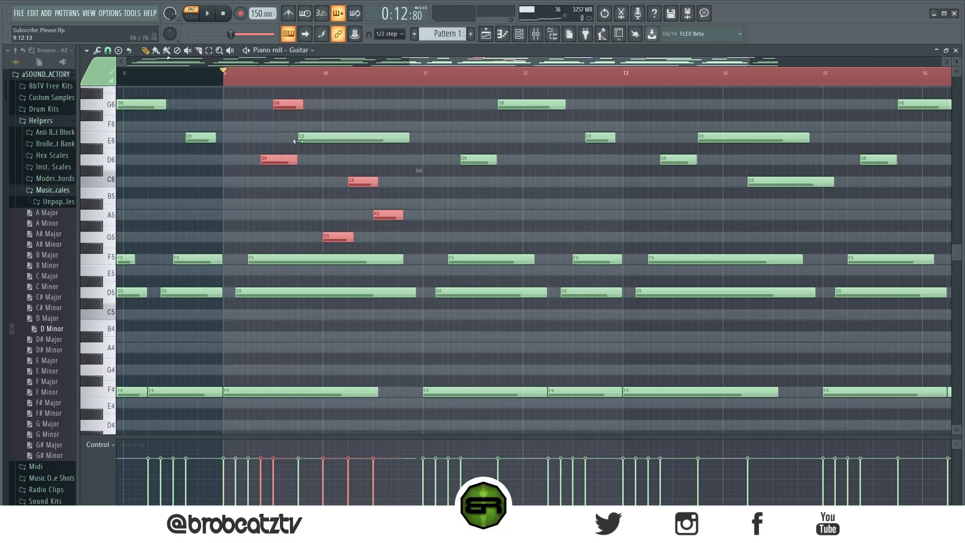
pyautogui.click(324, 125)
pyautogui.moveTo(280, 107)
pyautogui.mouseDown()
pyautogui.moveTo(266, 107)
pyautogui.moveTo(279, 106)
pyautogui.mouseUp()
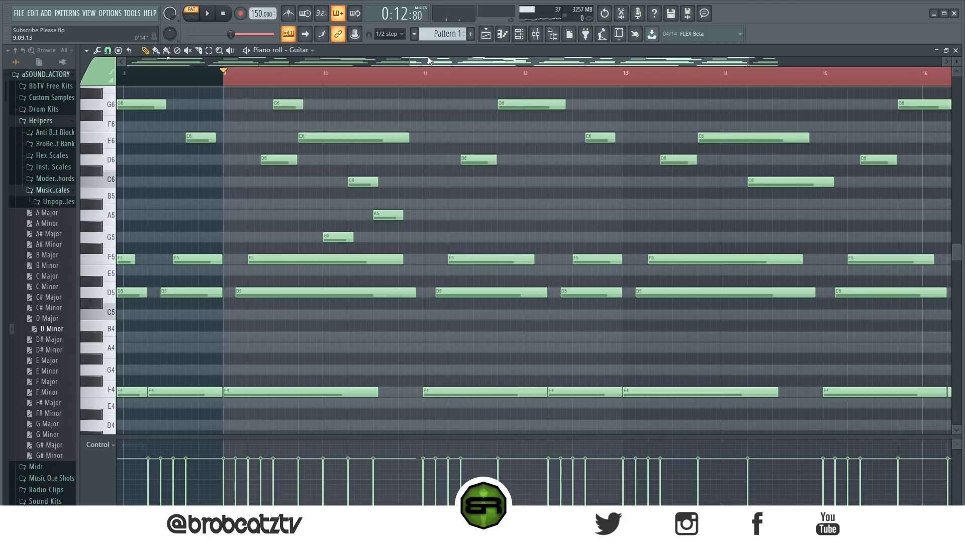
# Move the A5 note in bar 10 to step 11 during playback and lengthen it and the preceding C6 to about 6 steps each
pyautogui.press('space')
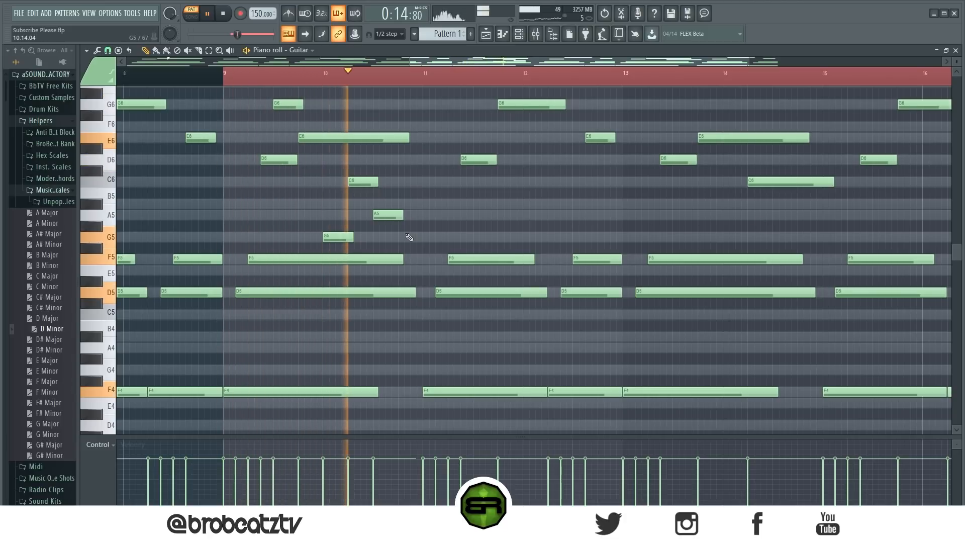
pyautogui.moveTo(387, 215); pyautogui.dragTo(399, 215)
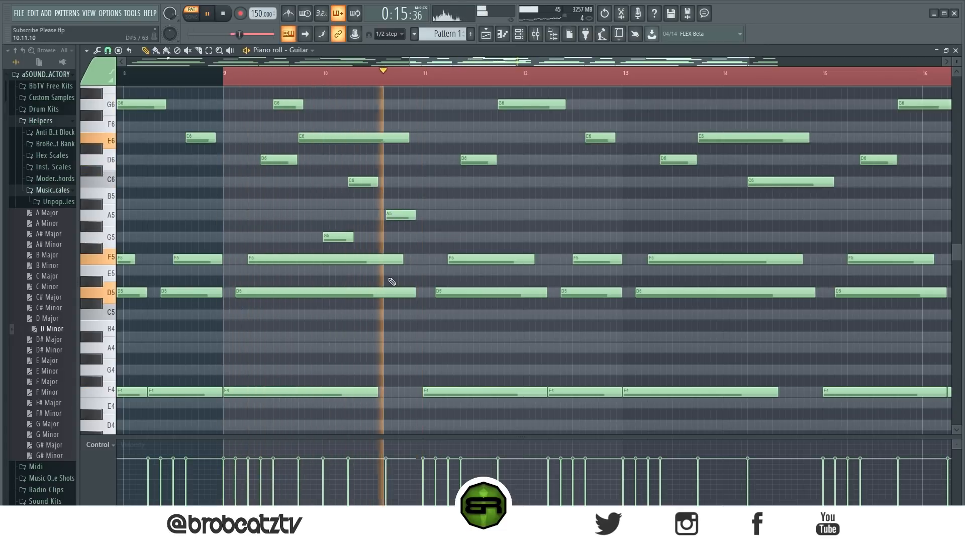
pyautogui.press('space')
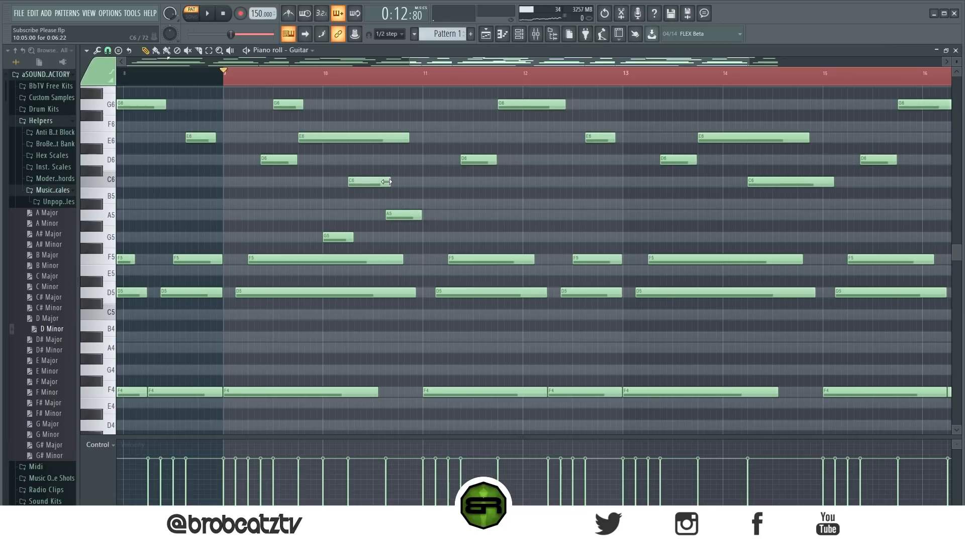
pyautogui.press('space')
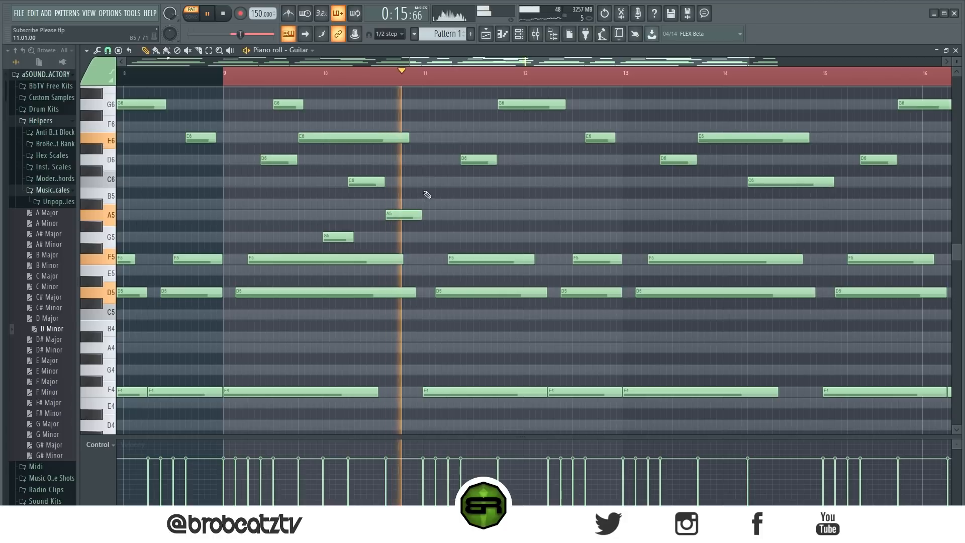
pyautogui.press('space')
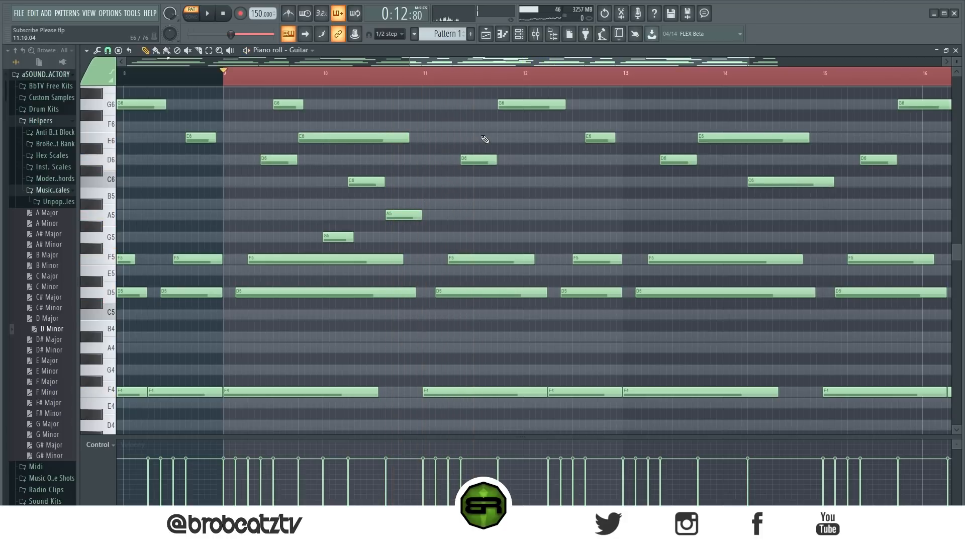
# Add an E6 note about 3 steps long at step 11 of bar 11 and a C6 about 10 steps long at the start of bar 12
pyautogui.click(527, 138)
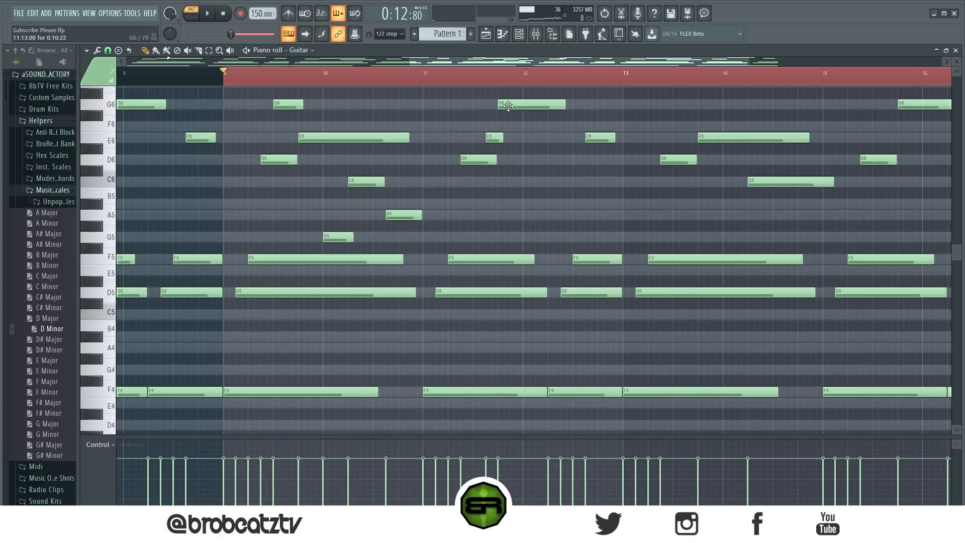
pyautogui.press('space')
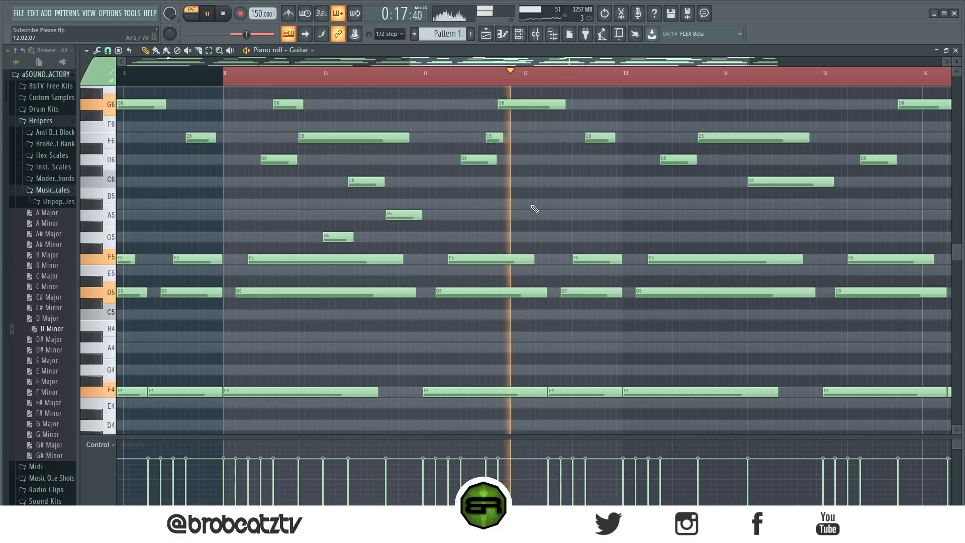
pyautogui.press('space')
pyautogui.press('space')
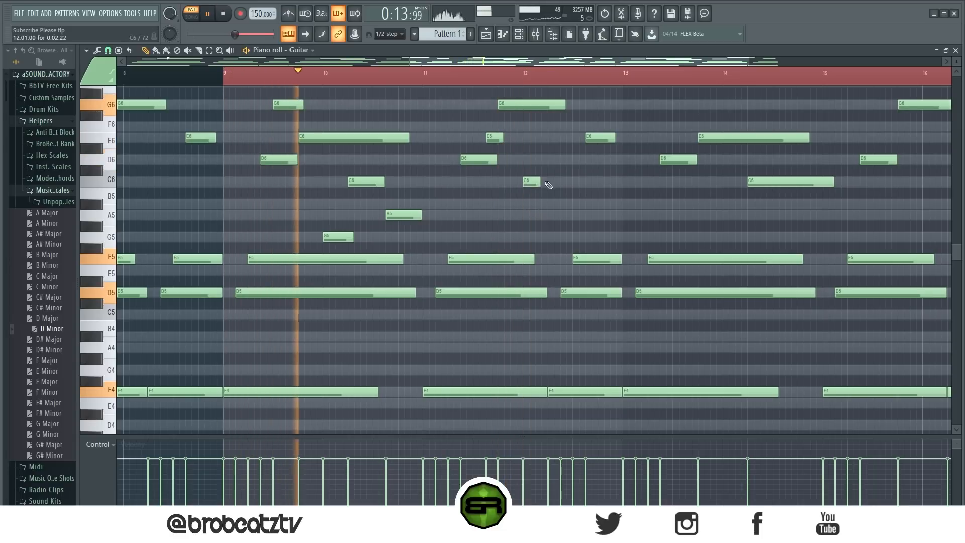
pyautogui.click(526, 182)
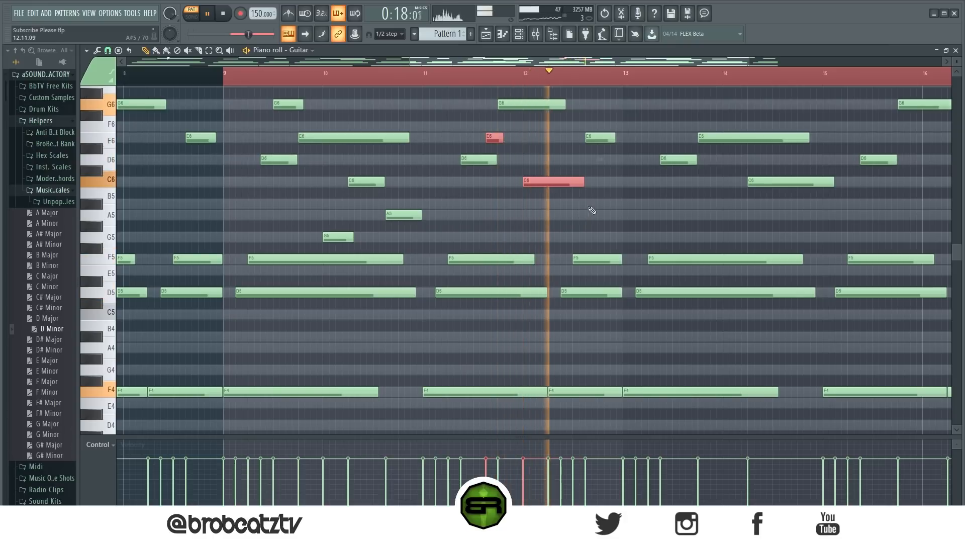
# Add a G6 note about 4 steps long at the start of bar 14 and an A6 about 10 steps long at step 5
pyautogui.moveTo(530, 62); pyautogui.dragTo(595, 61)
pyautogui.press('space')
pyautogui.press('space')
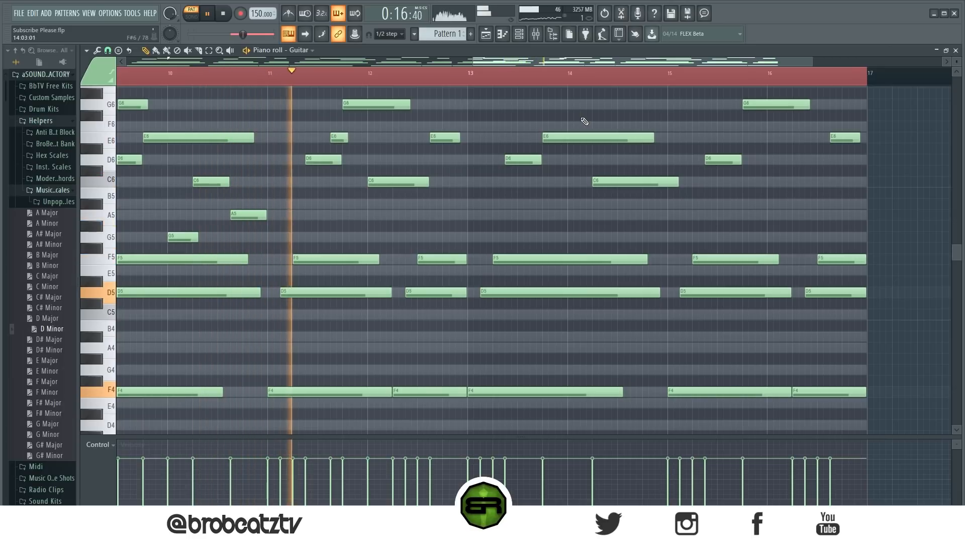
pyautogui.scroll(1, 586, 113)
pyautogui.scroll(3, 585, 114)
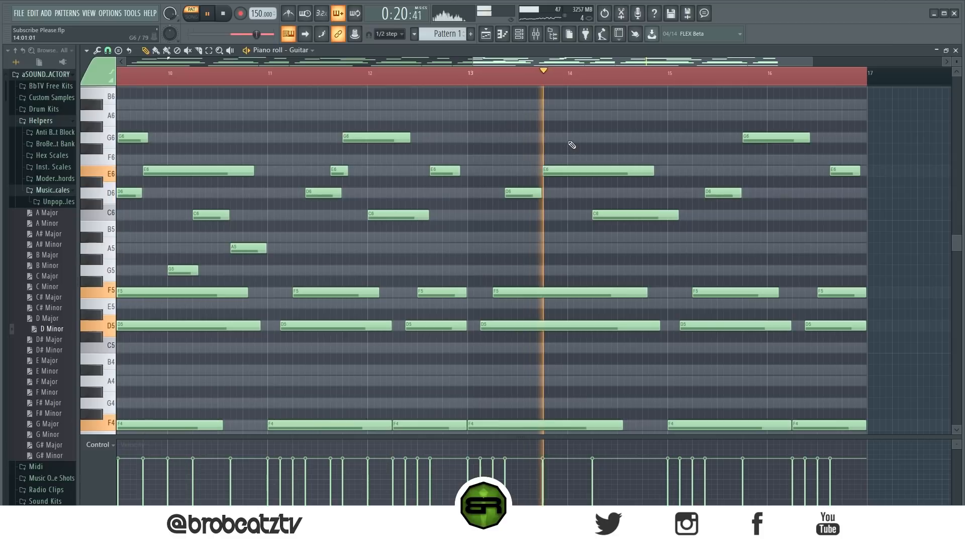
pyautogui.press('space')
pyautogui.click(574, 137)
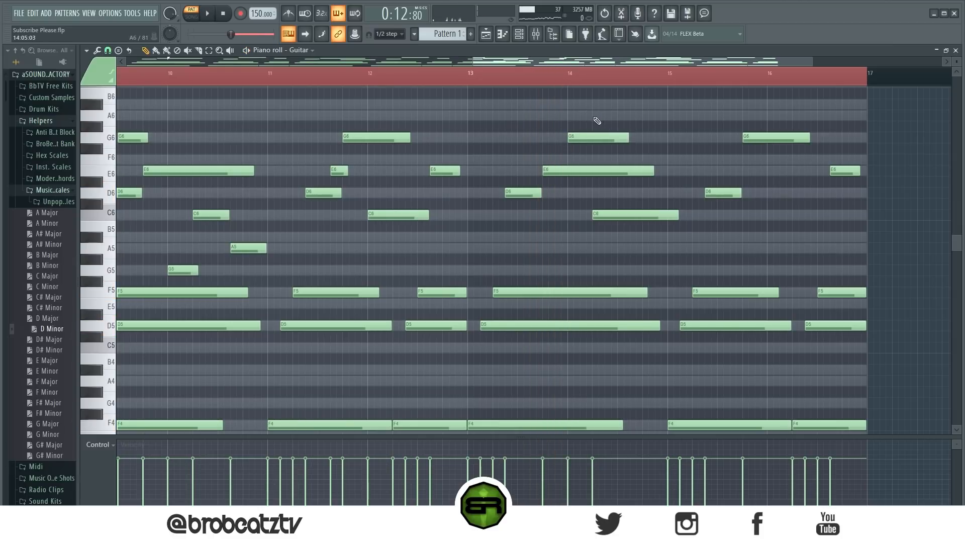
pyautogui.click(596, 117)
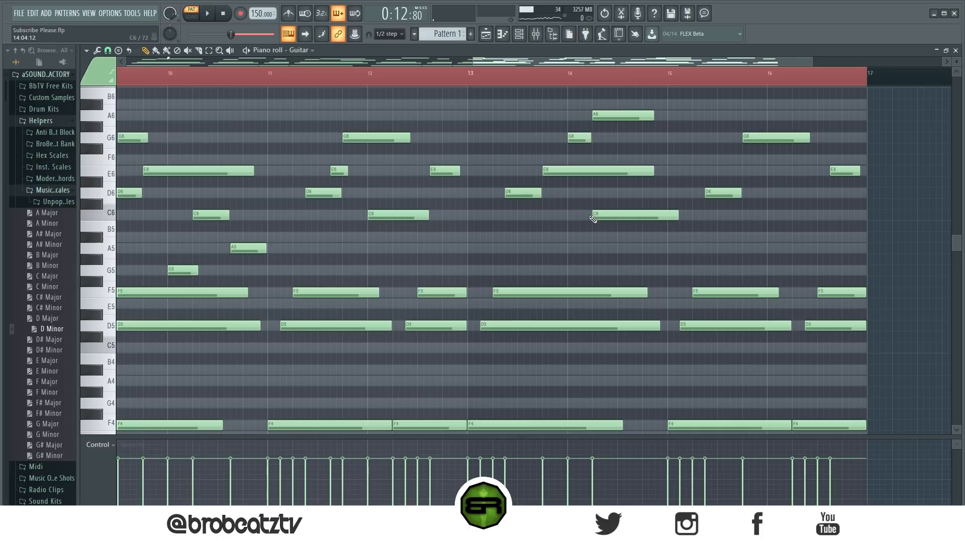
# Shift the long C6 note in bar 14 to start at step 9
pyautogui.keyDown('ctrl'); pyautogui.click(600, 115); pyautogui.keyUp('ctrl')
pyautogui.moveTo(604, 201); pyautogui.dragTo(608, 230)
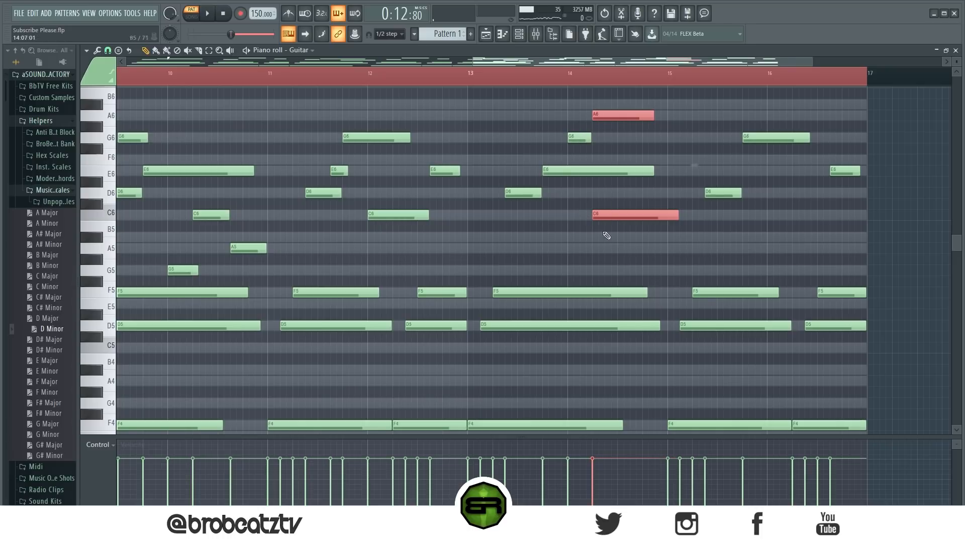
pyautogui.click(597, 249)
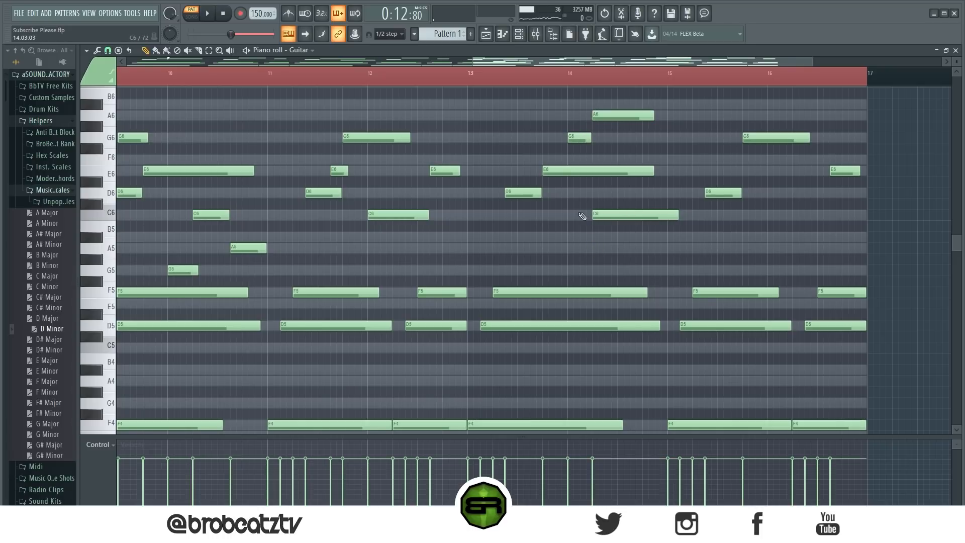
pyautogui.moveTo(612, 211); pyautogui.dragTo(617, 234)
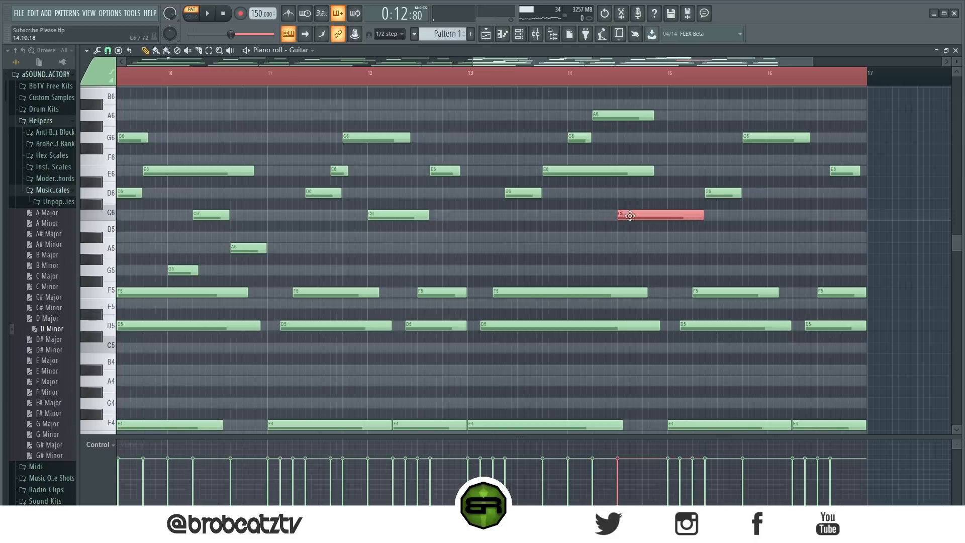
pyautogui.click(632, 219)
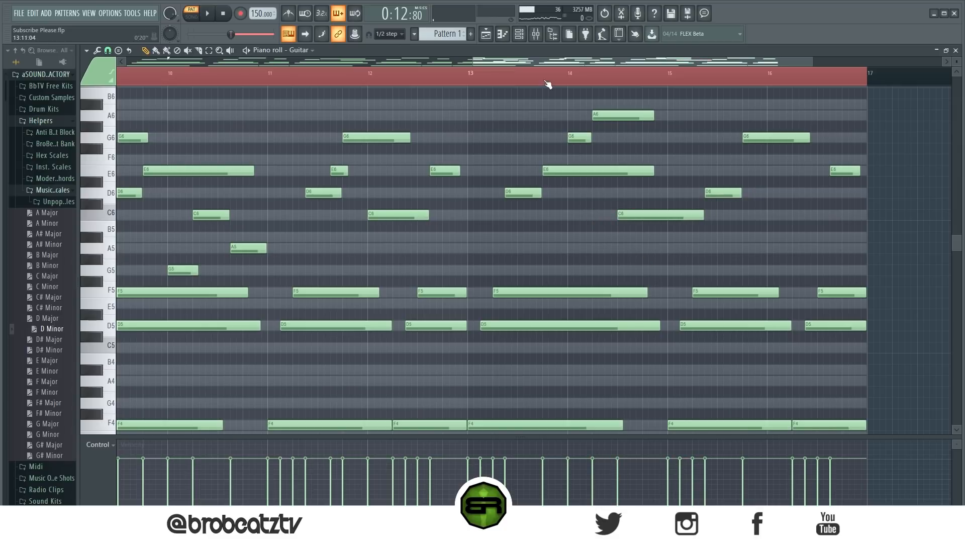
# Listen to the edited melody from bar 14 and again from near the end of bar 12
pyautogui.click(569, 80)
pyautogui.click(570, 80)
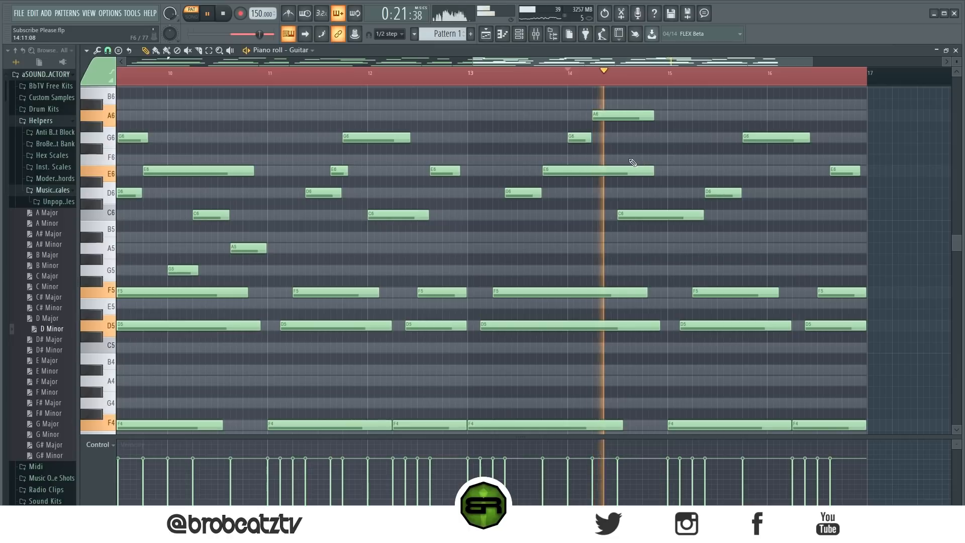
pyautogui.click(455, 75)
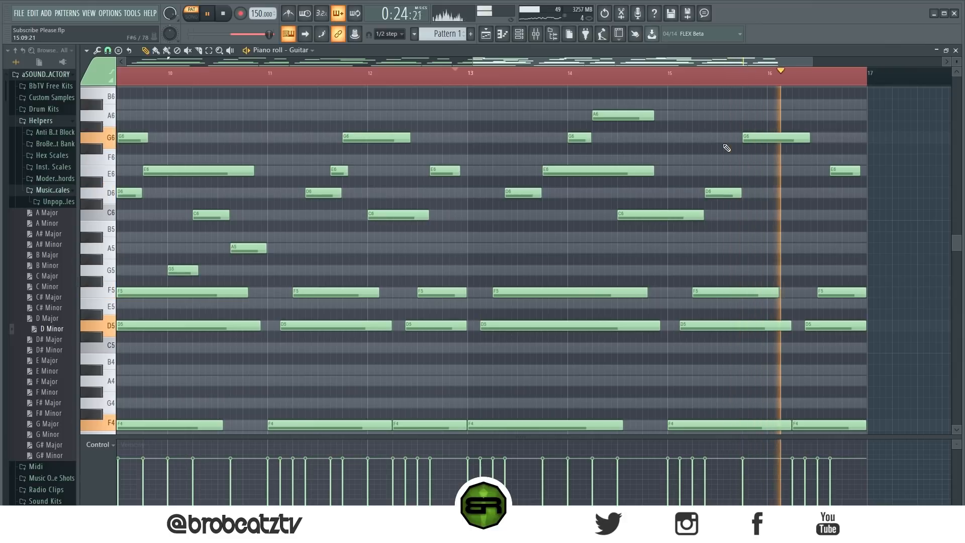
pyautogui.press('space')
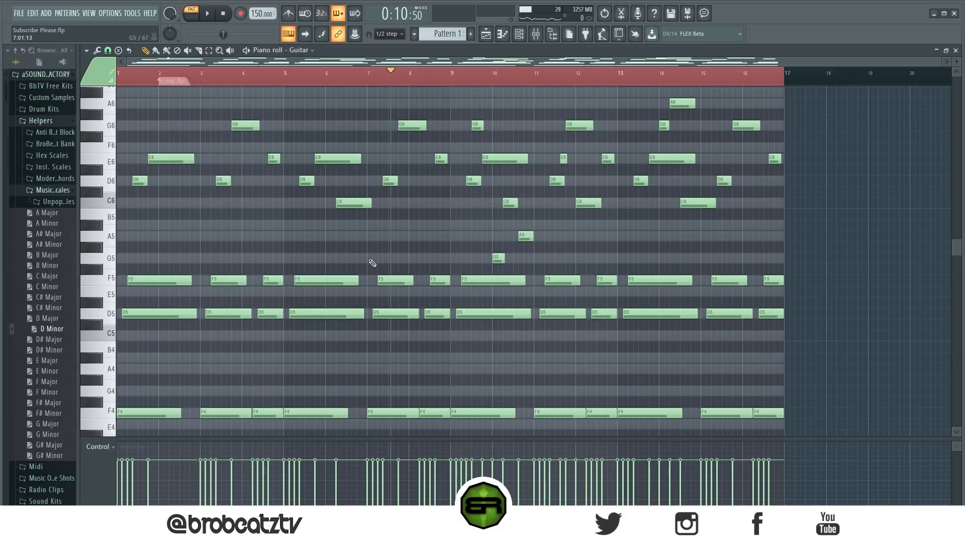
# Apply the randomizer to all guitar notes with a stronger velocity variation and listen to the result
pyautogui.hotkey('ctrl', 'a')
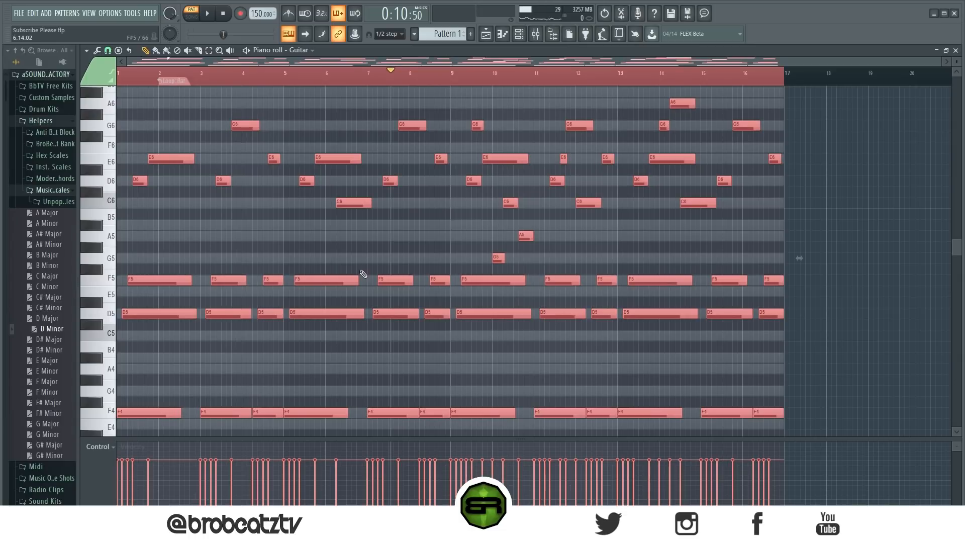
pyautogui.hotkey('alt', 'r')
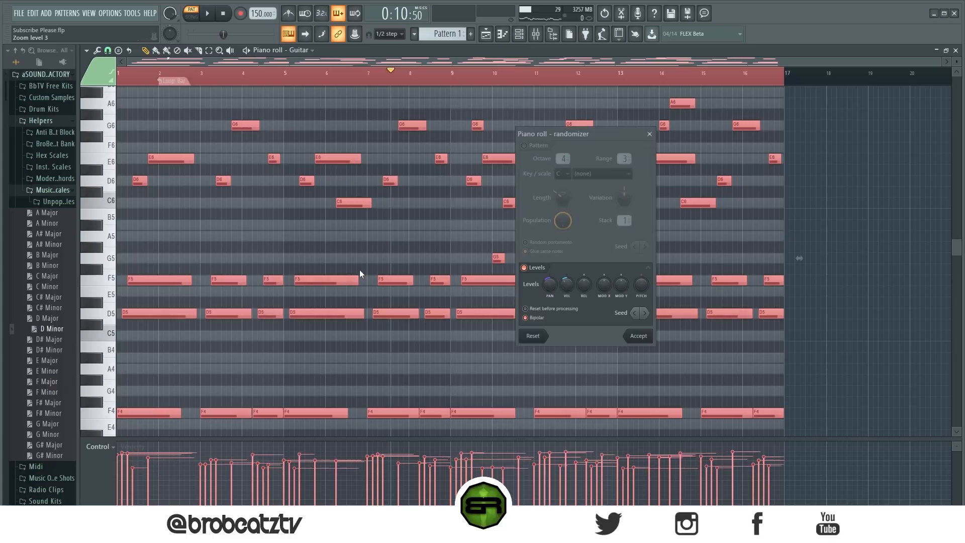
pyautogui.moveTo(549, 284)
pyautogui.mouseDown()
pyautogui.moveTo(550, 297)
pyautogui.moveTo(550, 283)
pyautogui.moveTo(567, 288)
pyautogui.mouseUp()
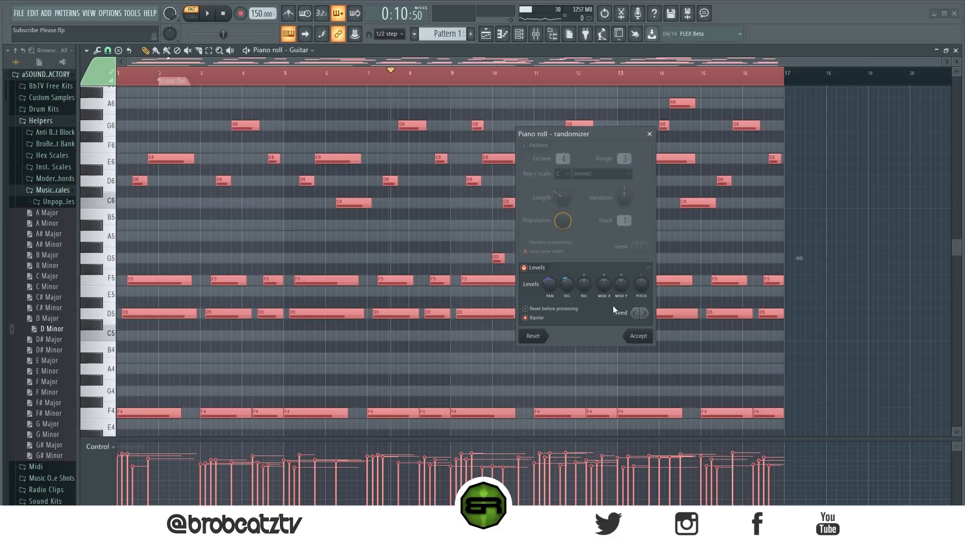
pyautogui.moveTo(567, 285); pyautogui.dragTo(567, 286)
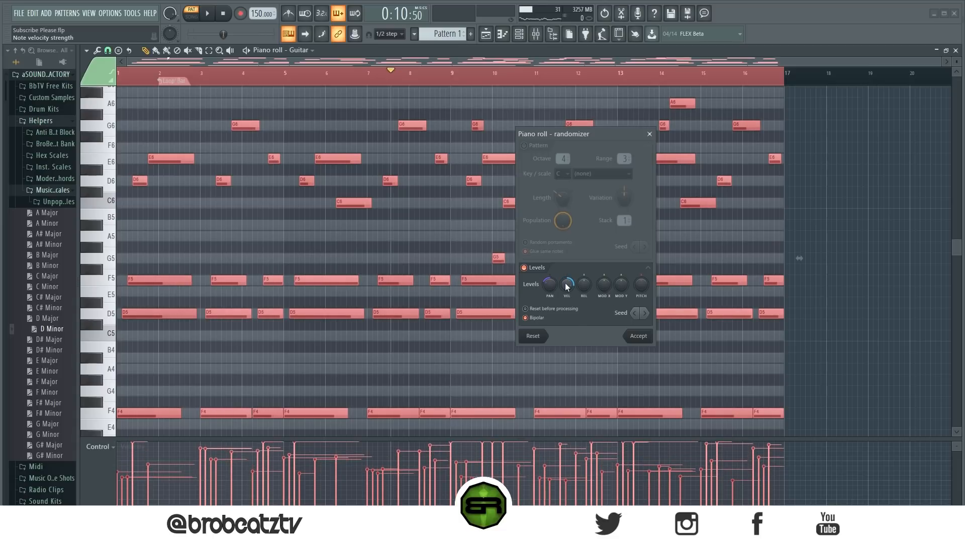
pyautogui.press('space')
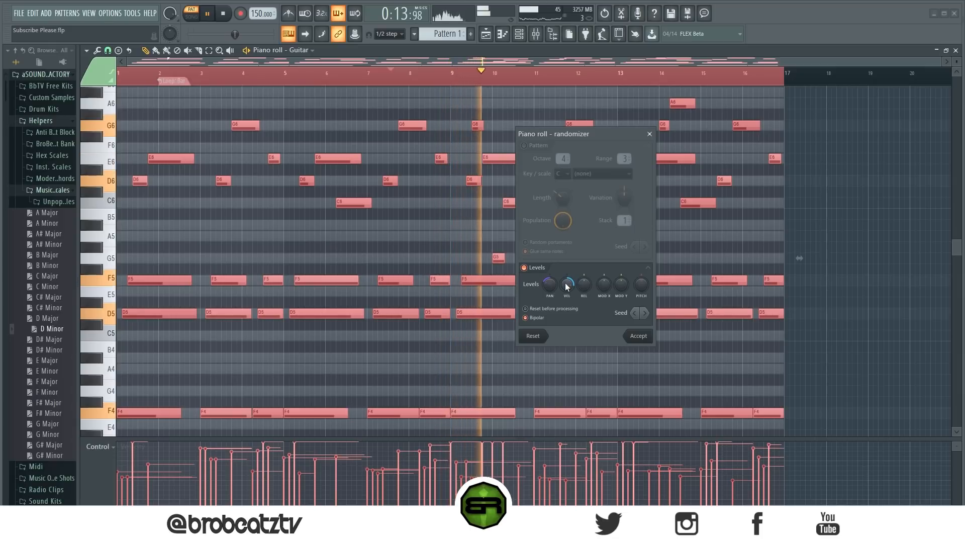
pyautogui.press('space')
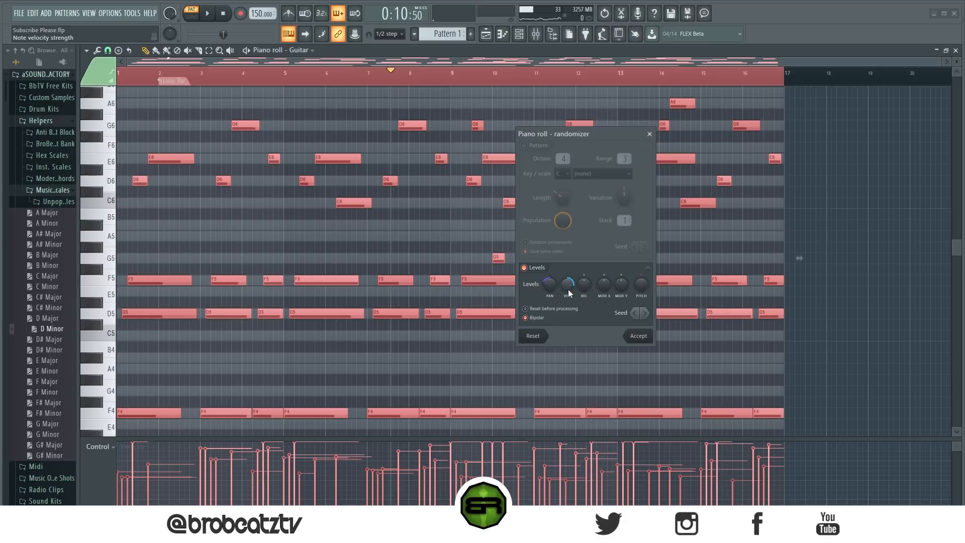
# Try an extreme velocity variation in the randomizer and listen to how uneven the guitar notes sound
pyautogui.moveTo(567, 284)
pyautogui.mouseDown()
pyautogui.moveTo(567, 275)
pyautogui.moveTo(572, 287)
pyautogui.mouseUp()
pyautogui.press('space')
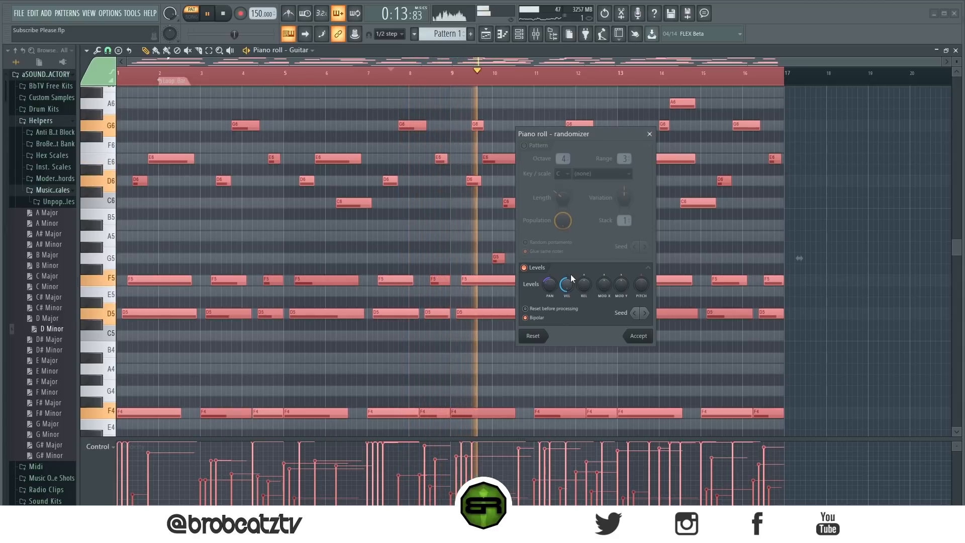
pyautogui.press('space')
# Reduce the velocity randomization to a mild amount, accept it, listen to the melody and deselect all notes
pyautogui.moveTo(571, 285); pyautogui.dragTo(571, 278)
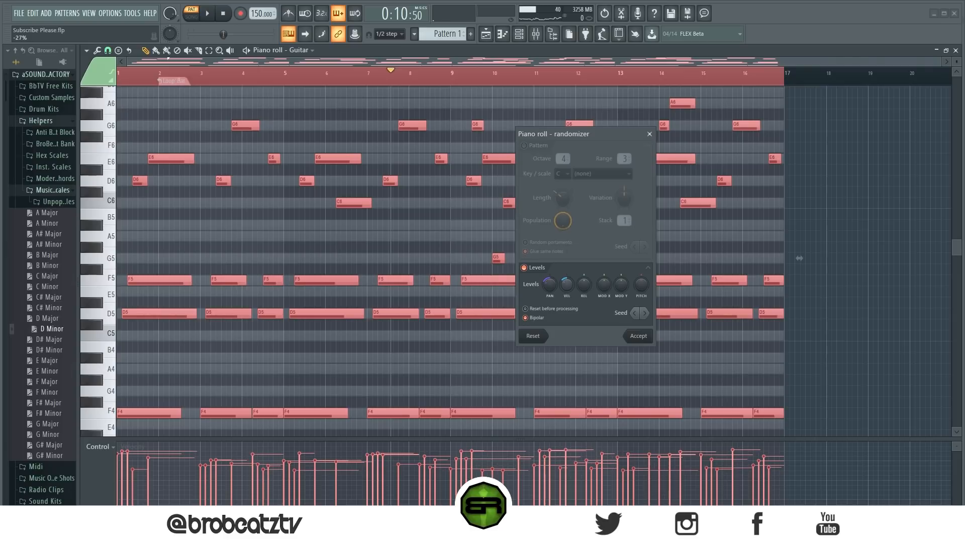
pyautogui.click(641, 337)
pyautogui.press('space')
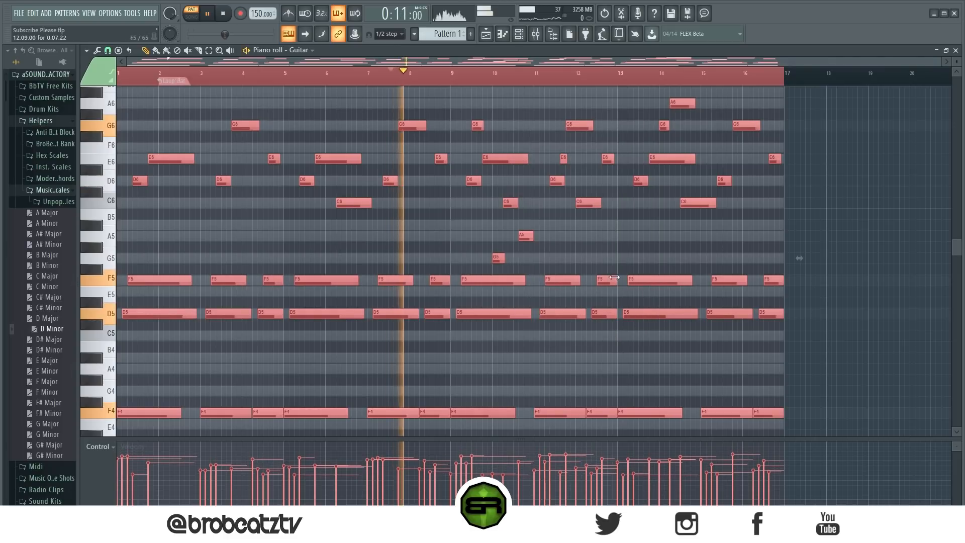
pyautogui.hotkey('ctrl', 'd')
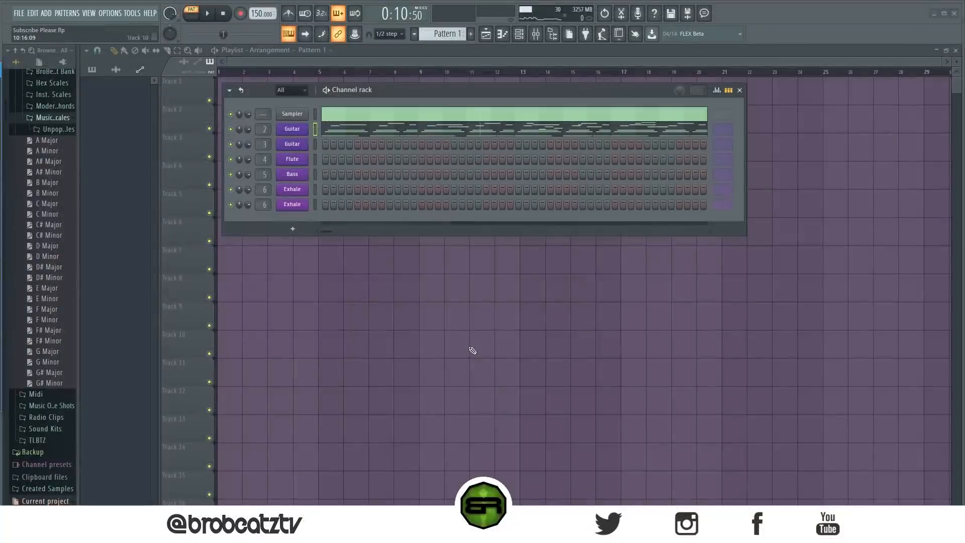
# Paste the copied guitar notes into the second Guitar channel and the Flute channel
pyautogui.rightClick(299, 144)
pyautogui.click(405, 163)
pyautogui.rightClick(302, 160)
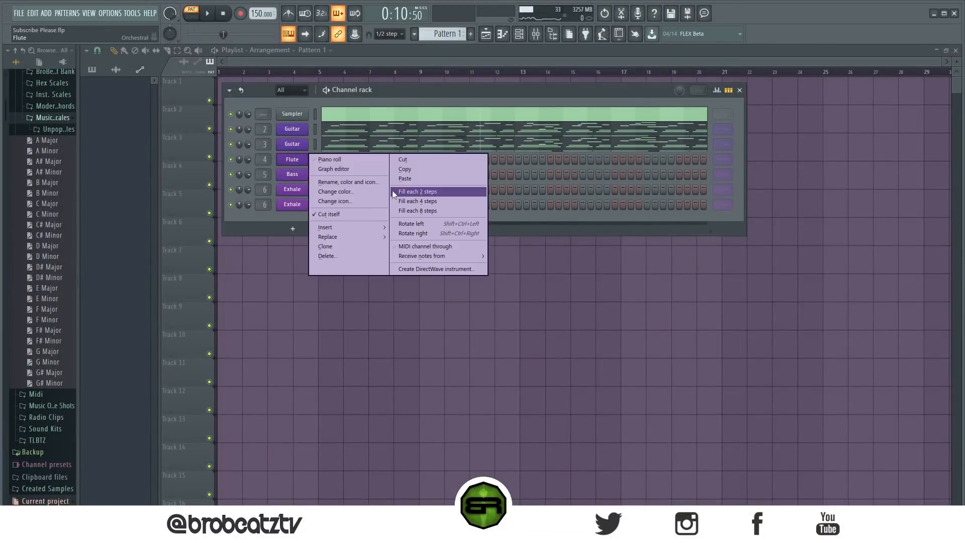
pyautogui.click(406, 179)
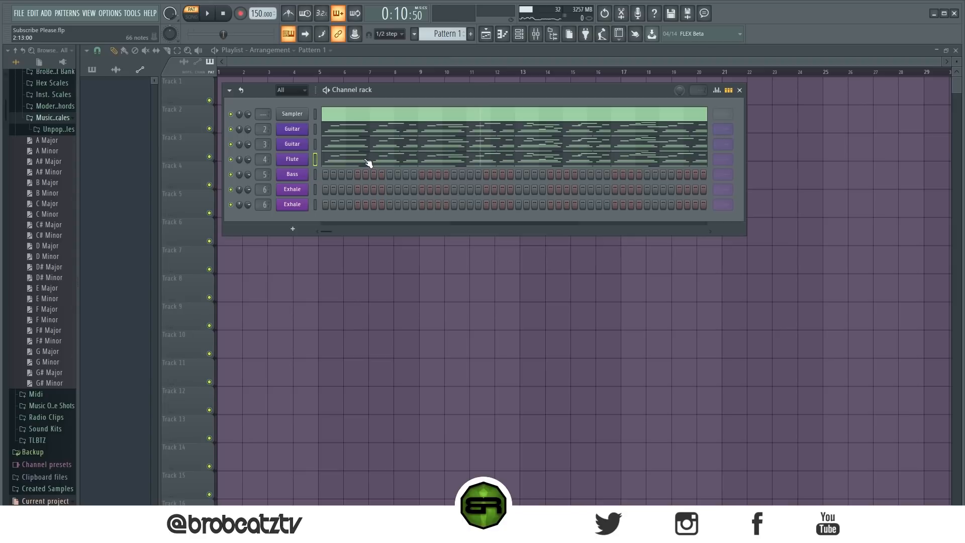
# Delete all F5, D5 and F4 chord notes from the Flute's piano roll, keeping only the upper melody
pyautogui.click(367, 163)
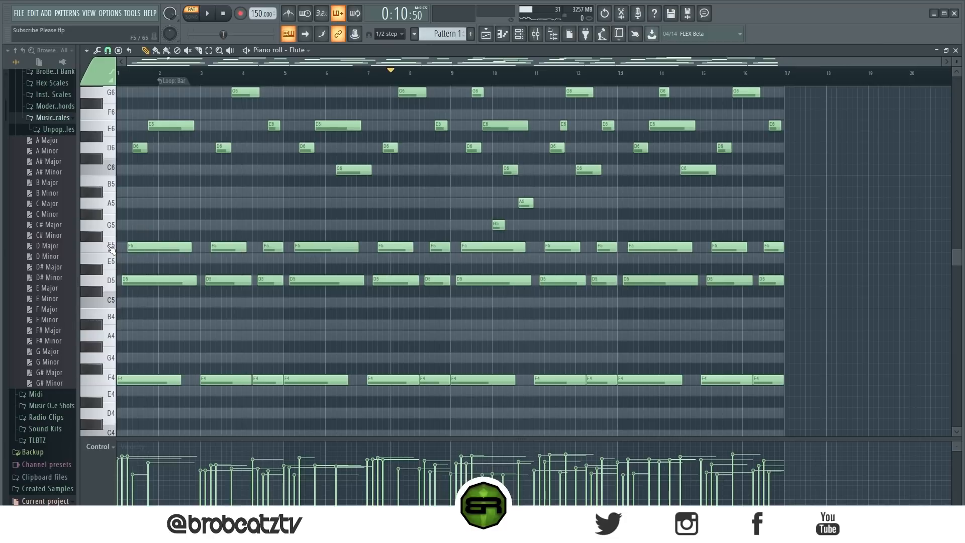
pyautogui.moveTo(112, 248); pyautogui.dragTo(124, 394)
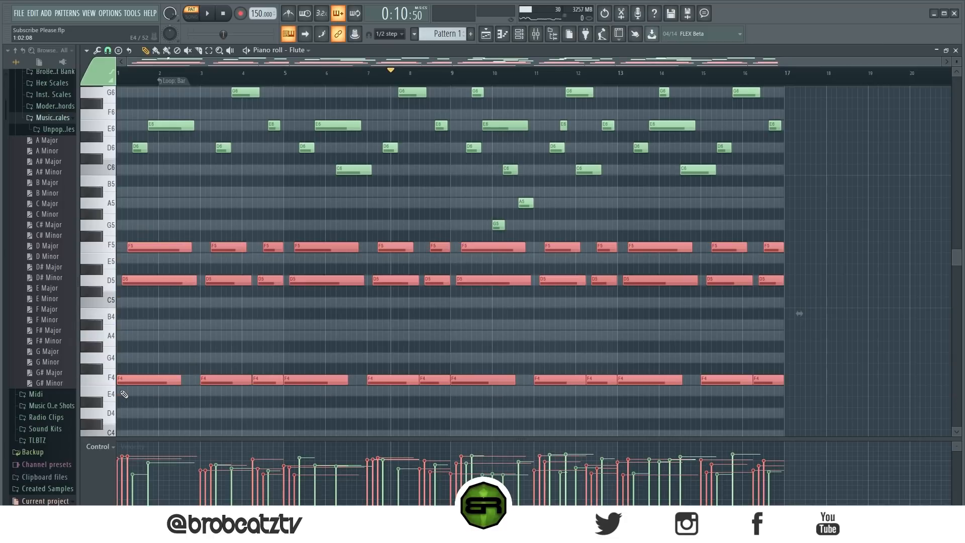
pyautogui.press('Delete')
pyautogui.scroll(4, 281, 263)
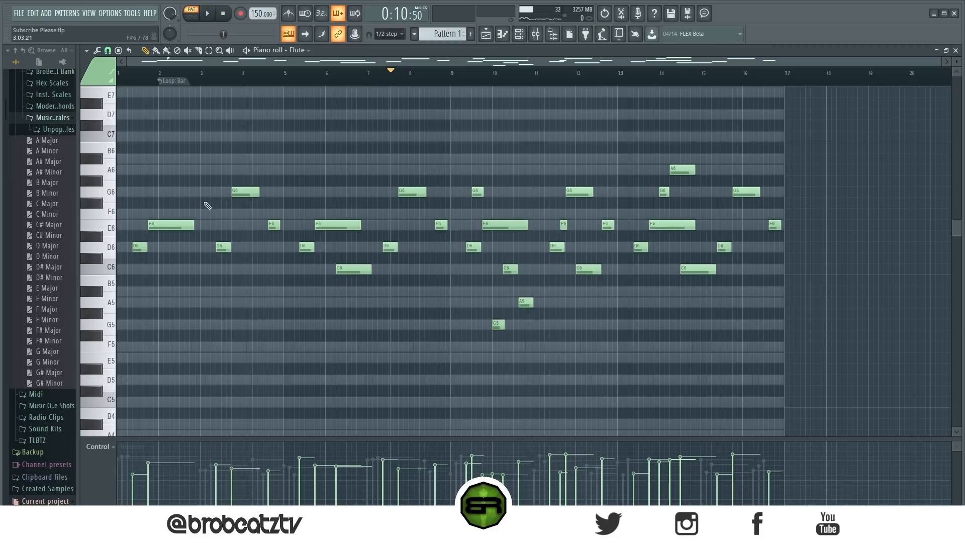
pyautogui.moveTo(492, 247); pyautogui.dragTo(529, 354)
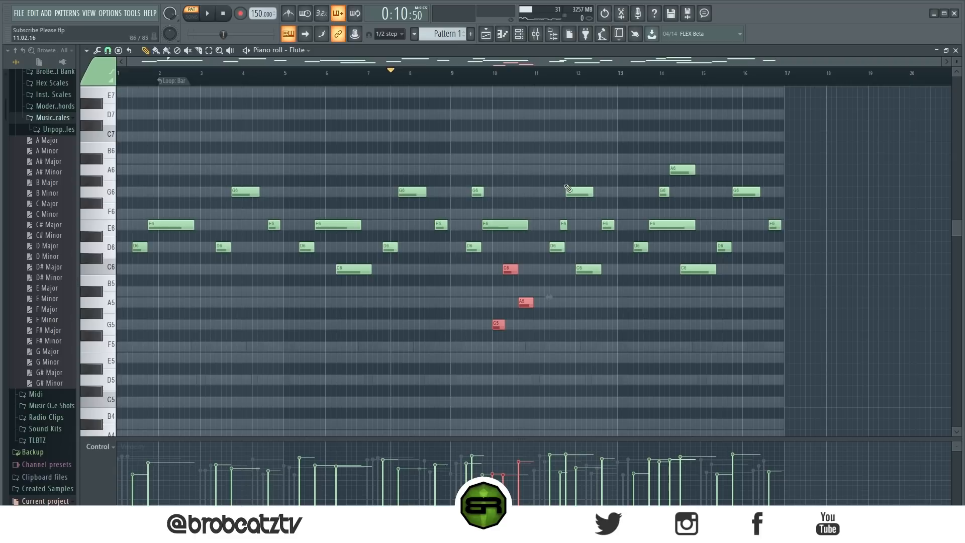
pyautogui.click(528, 171)
pyautogui.moveTo(132, 143); pyautogui.dragTo(775, 341)
pyautogui.click(404, 290)
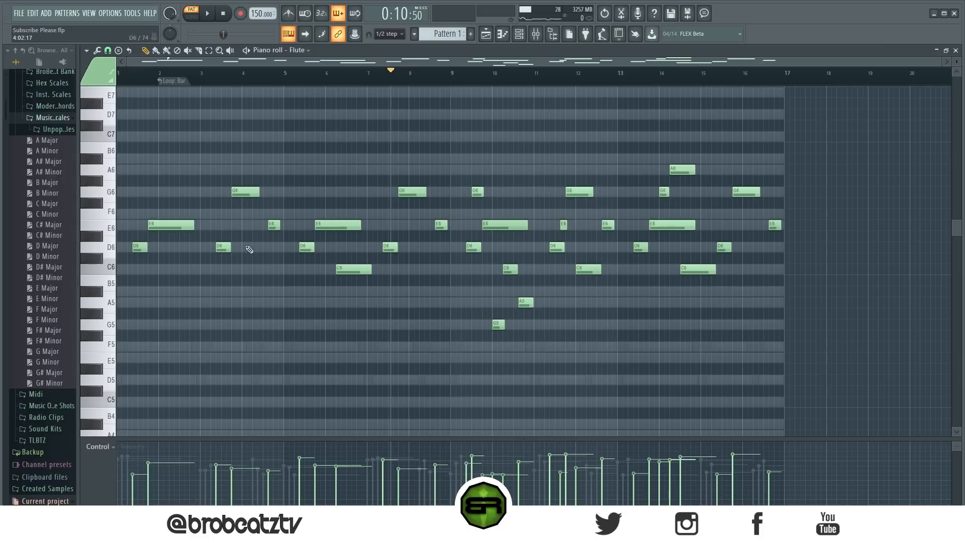
# Lengthen the flute's E6 notes in bars 1 and 4 to about 23 and 10 steps, and shorten bar 5's E6 to about 10
pyautogui.moveTo(192, 225); pyautogui.dragTo(207, 223)
pyautogui.moveTo(280, 226); pyautogui.dragTo(292, 225)
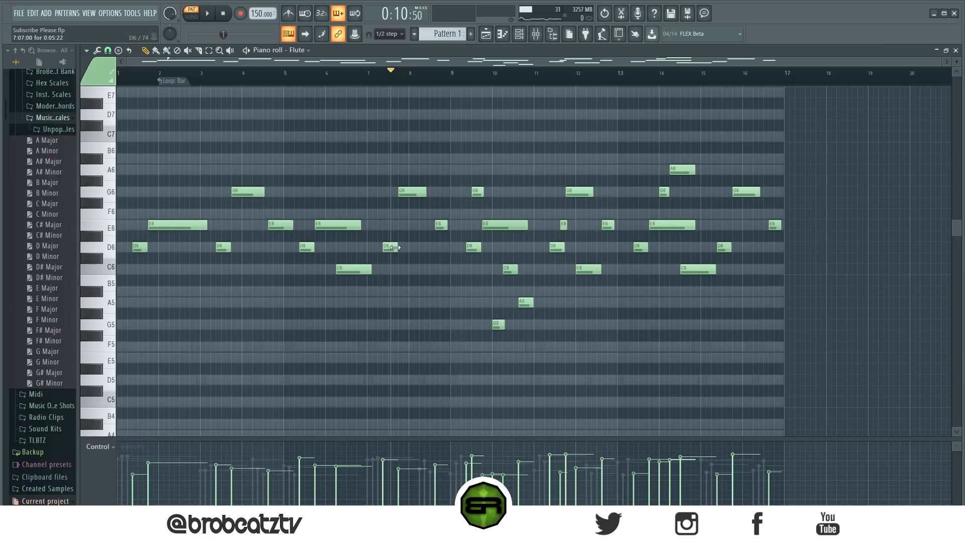
pyautogui.moveTo(358, 226); pyautogui.dragTo(345, 228)
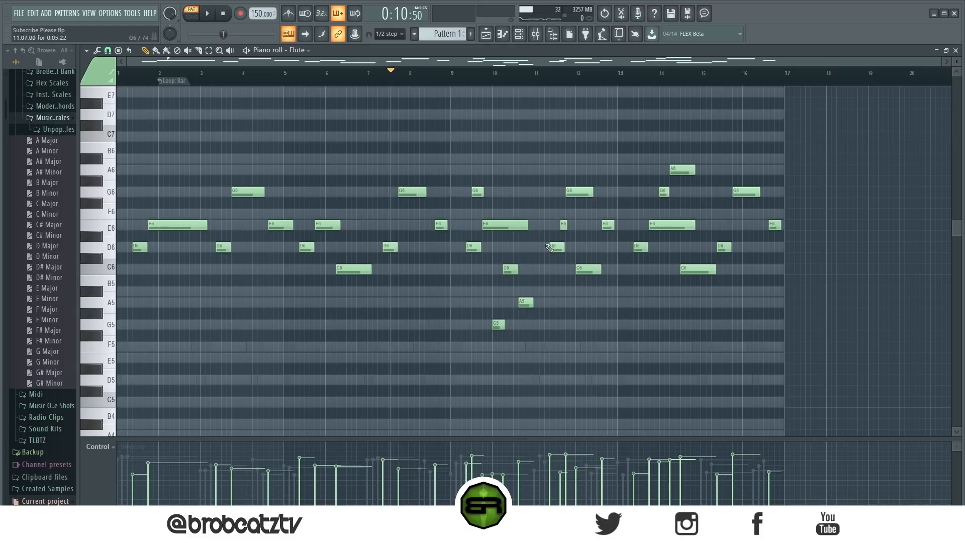
# Show the channel rack and listen to the flute layered with both guitars
pyautogui.click(523, 35)
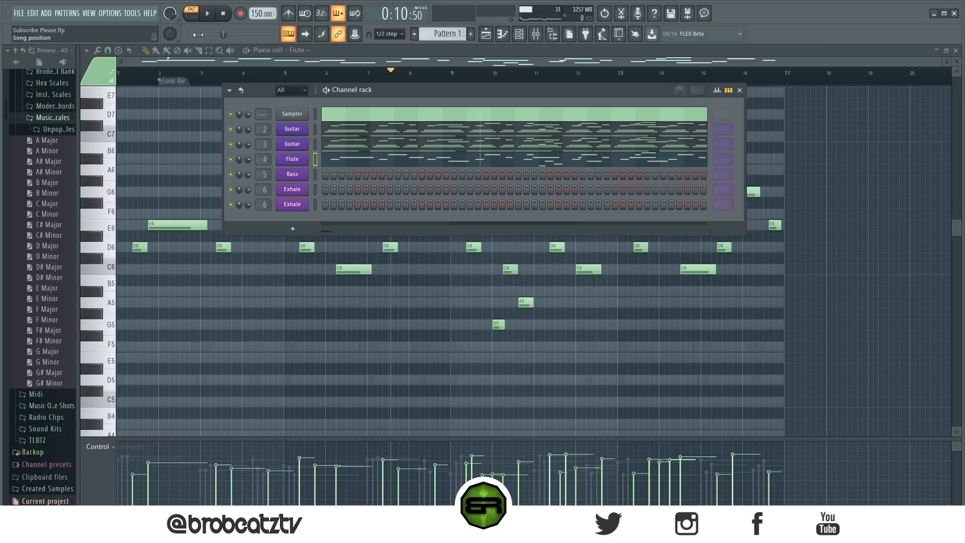
pyautogui.click(223, 18)
pyautogui.press('space')
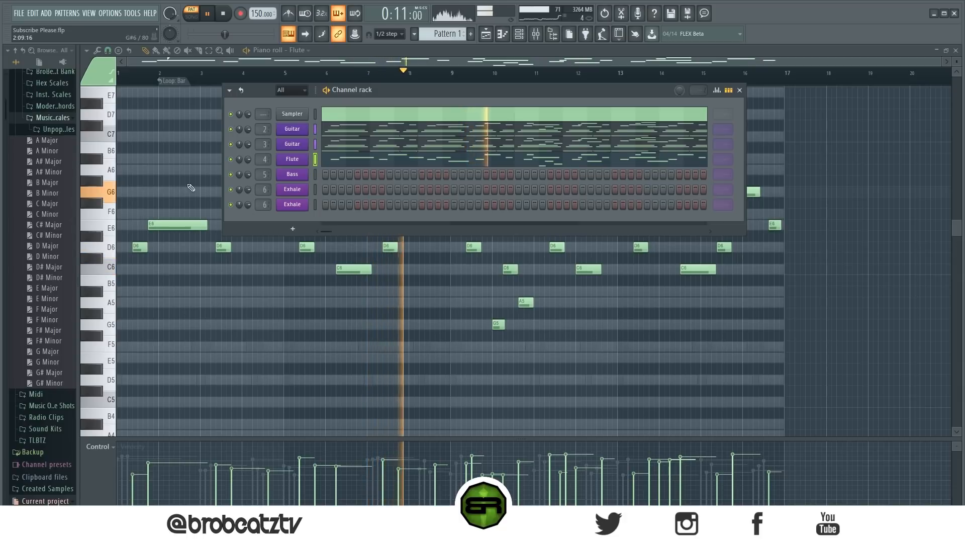
pyautogui.press('space')
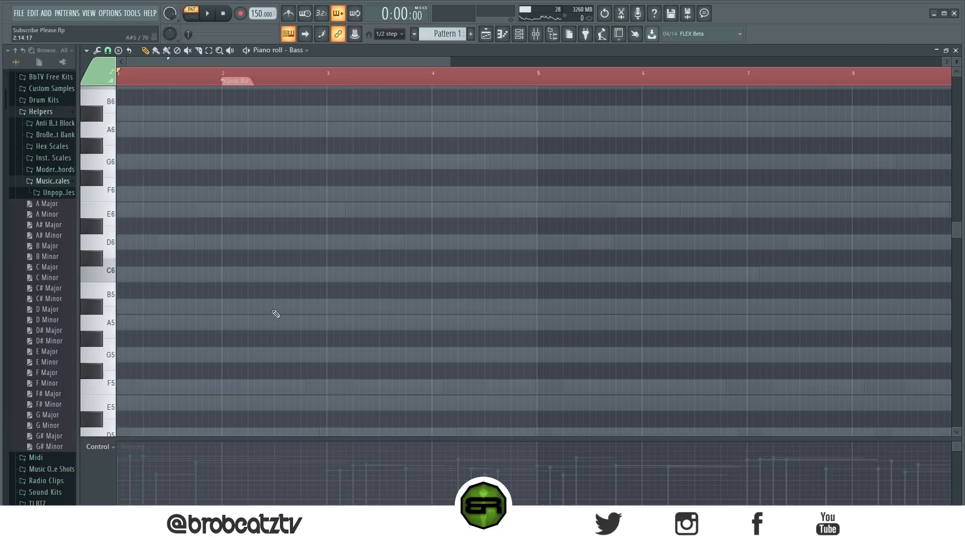
# Add a D6 bass note 20 steps long at the start of bar 1 and an F6 8 steps long at step 5 of bar 2
pyautogui.click(189, 243)
pyautogui.moveTo(189, 243); pyautogui.dragTo(153, 243)
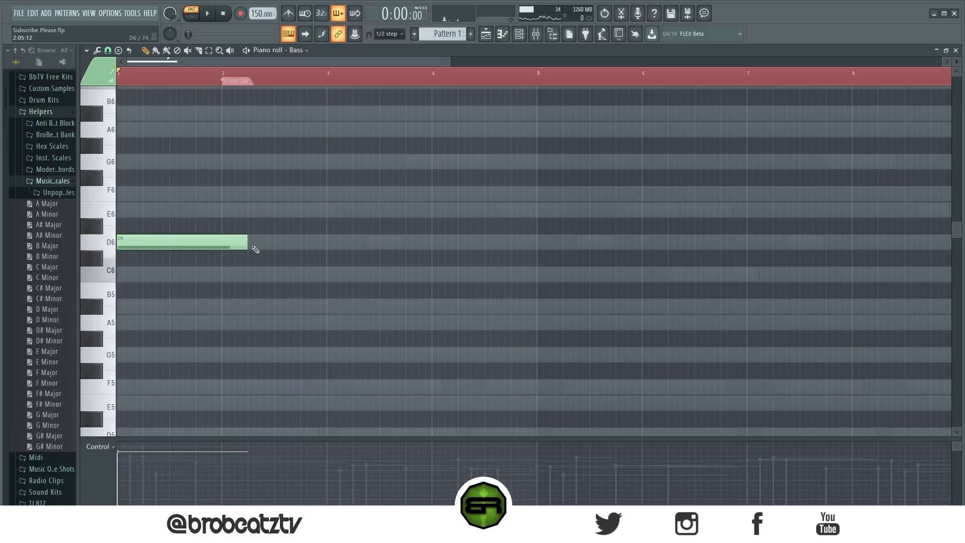
pyautogui.press('space')
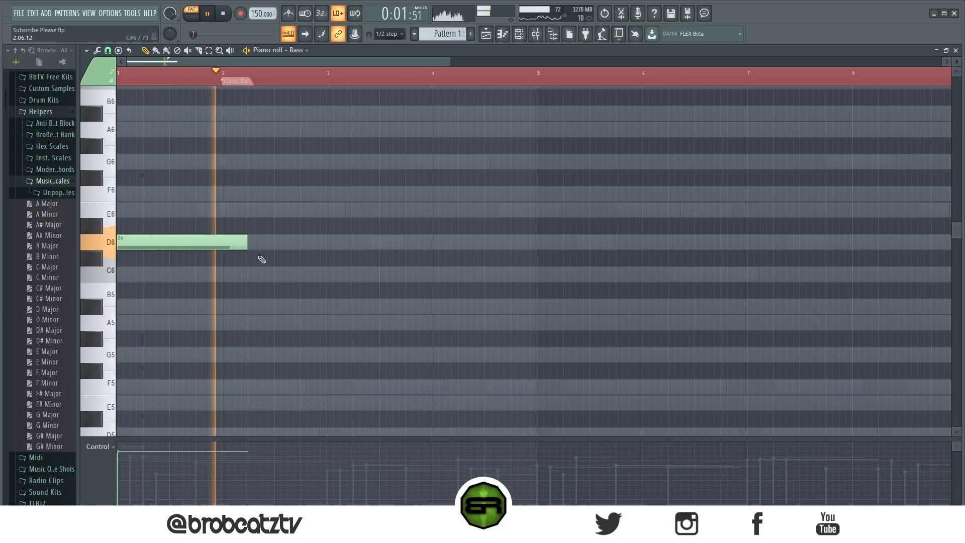
pyautogui.press('space')
pyautogui.click(252, 193)
pyautogui.press('space')
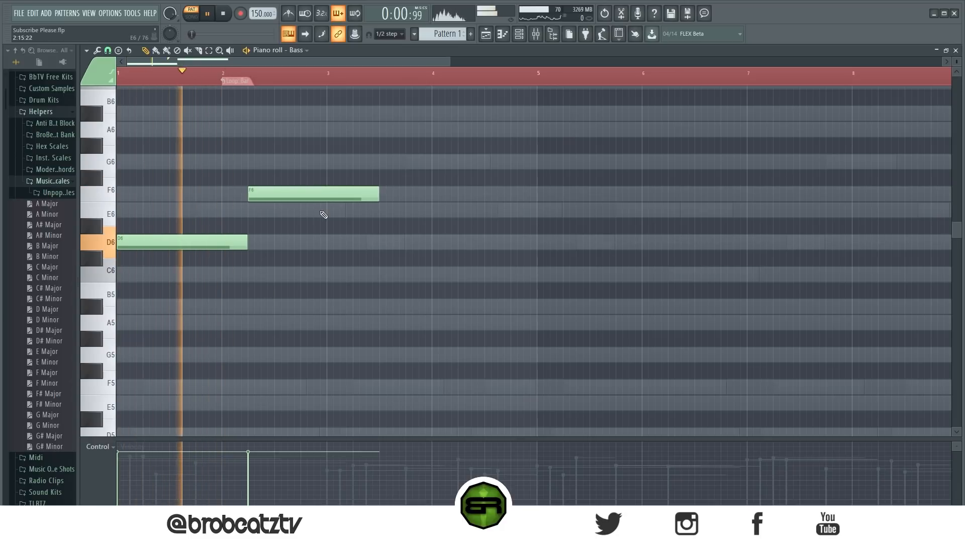
pyautogui.press('space')
pyautogui.moveTo(374, 197); pyautogui.dragTo(287, 208)
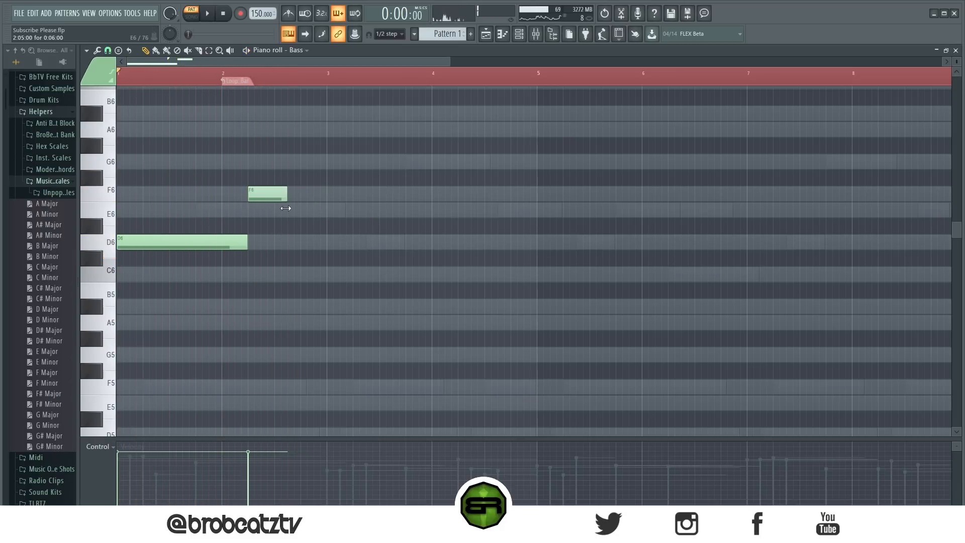
# Try a D6 bass note at step 13 of bar 2, replace it with a C6 2 steps long, and listen
pyautogui.click(301, 241)
pyautogui.click(302, 274)
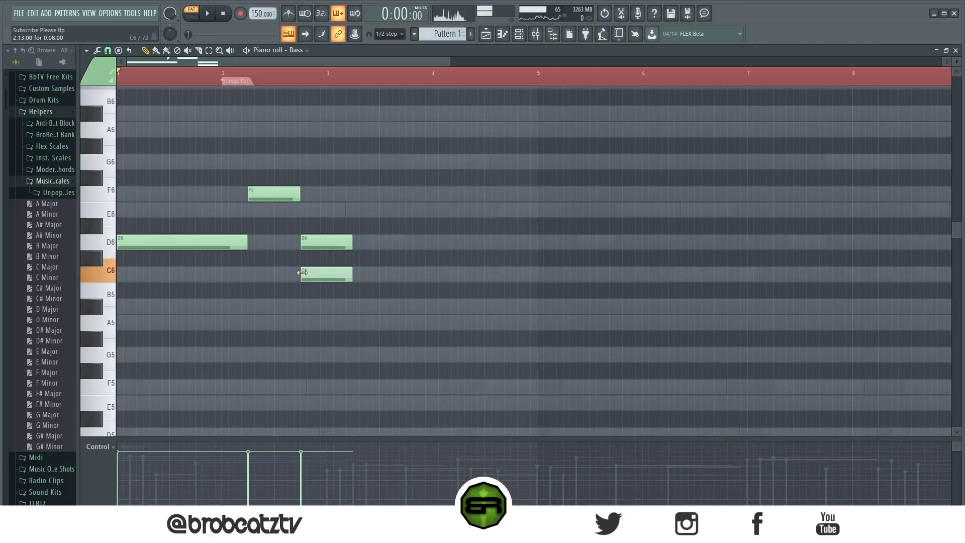
pyautogui.rightClick(327, 242)
pyautogui.press('space')
pyautogui.moveTo(351, 274); pyautogui.dragTo(311, 274)
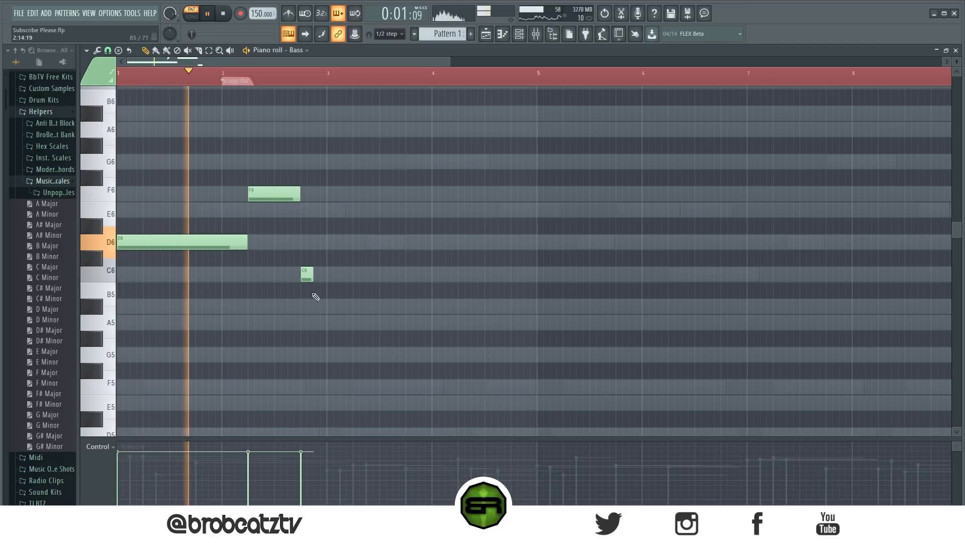
pyautogui.press('space')
# Add an A5 bass note 20 steps long at the start of bar 3 and play the bass line
pyautogui.click(330, 322)
pyautogui.moveTo(340, 325); pyautogui.dragTo(447, 325)
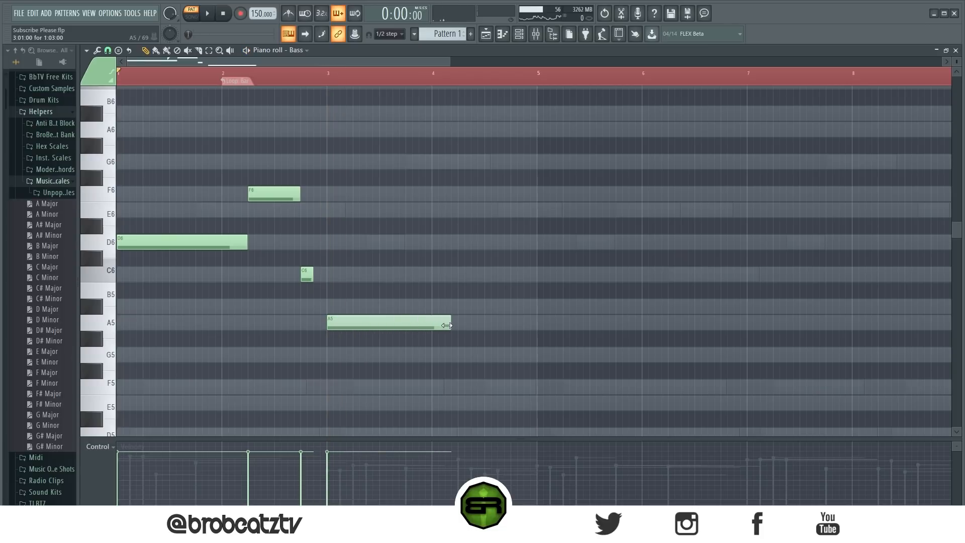
pyautogui.press('space')
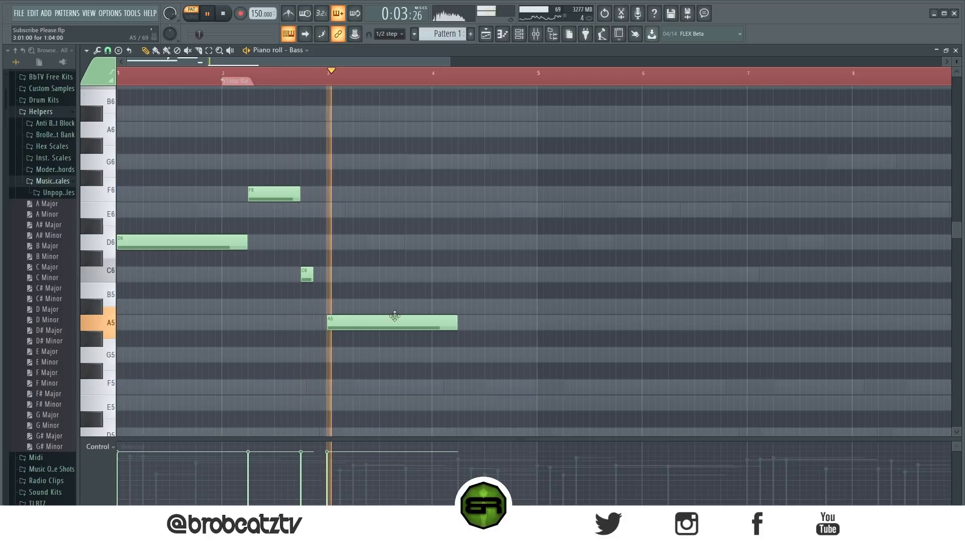
# Add a C6 bass note 12 steps long at step 5 of bar 4 and listen to the line
pyautogui.click(470, 273)
pyautogui.press('space')
pyautogui.moveTo(470, 272); pyautogui.dragTo(463, 273)
pyautogui.moveTo(587, 276); pyautogui.dragTo(535, 286)
pyautogui.press('space')
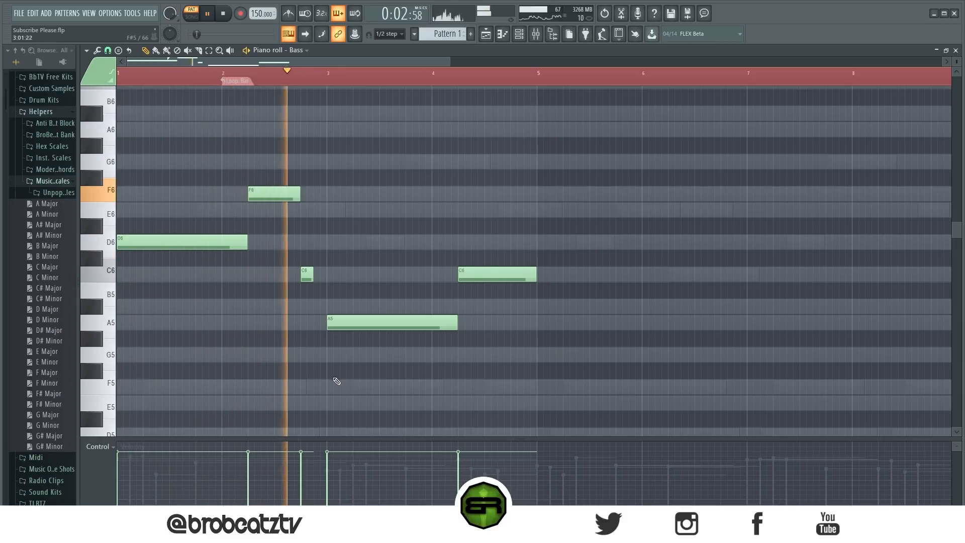
pyautogui.press('space')
# Raise the velocities of the F6 and C6 bass notes in bar 2 to the maximum
pyautogui.moveTo(276, 174); pyautogui.dragTo(308, 278)
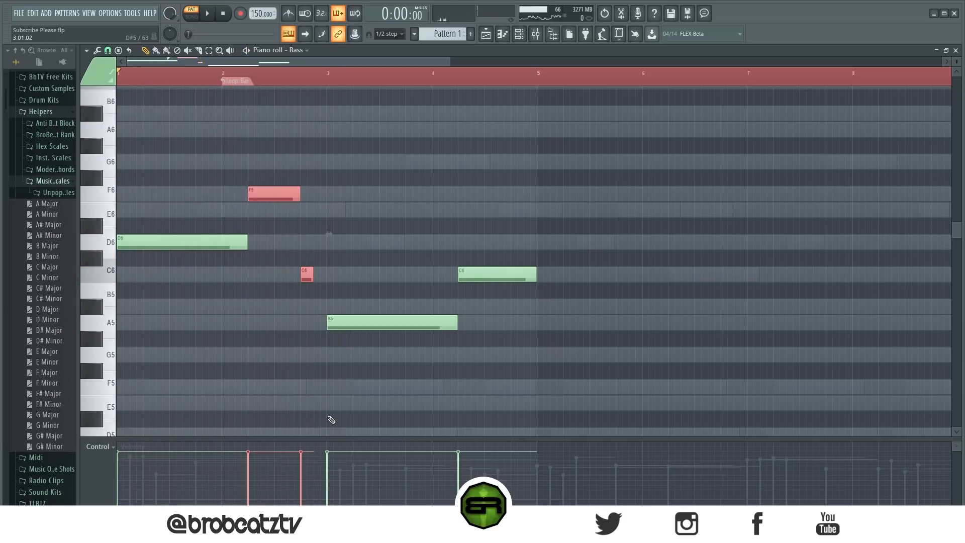
pyautogui.moveTo(283, 448); pyautogui.dragTo(319, 401)
pyautogui.click(316, 184)
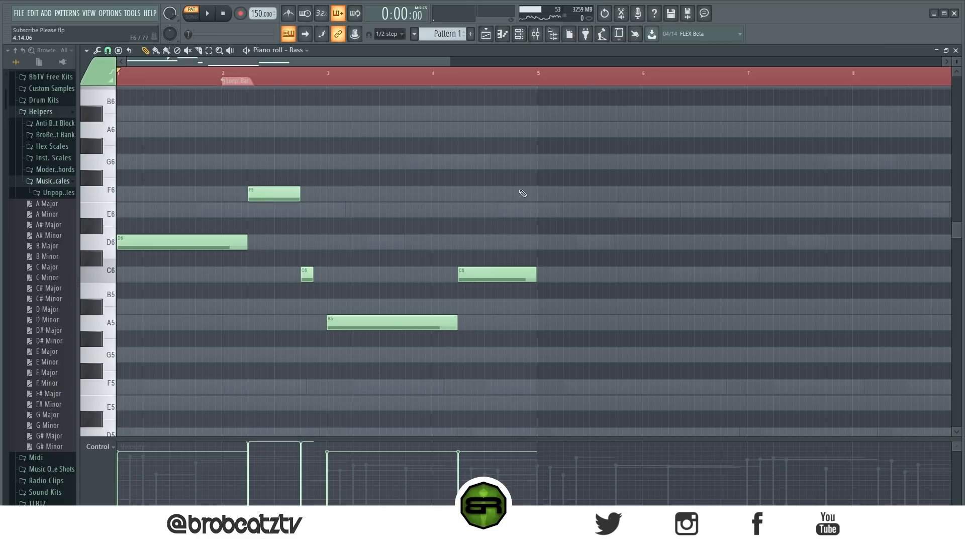
# Add an F6 bass note at step 13 of bar 4 and play the line from the start of bar 4
pyautogui.click(488, 76)
pyautogui.press('space')
pyautogui.click(422, 76)
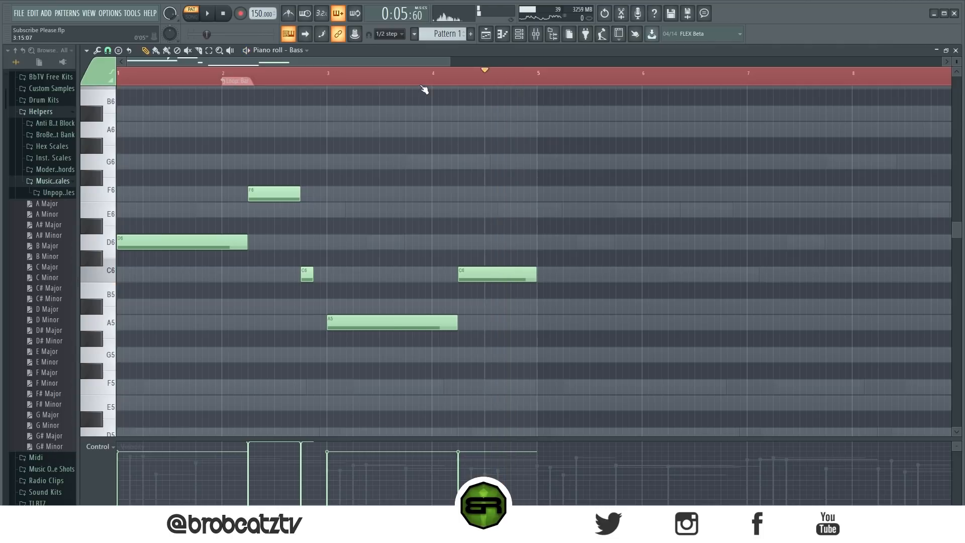
pyautogui.click(513, 194)
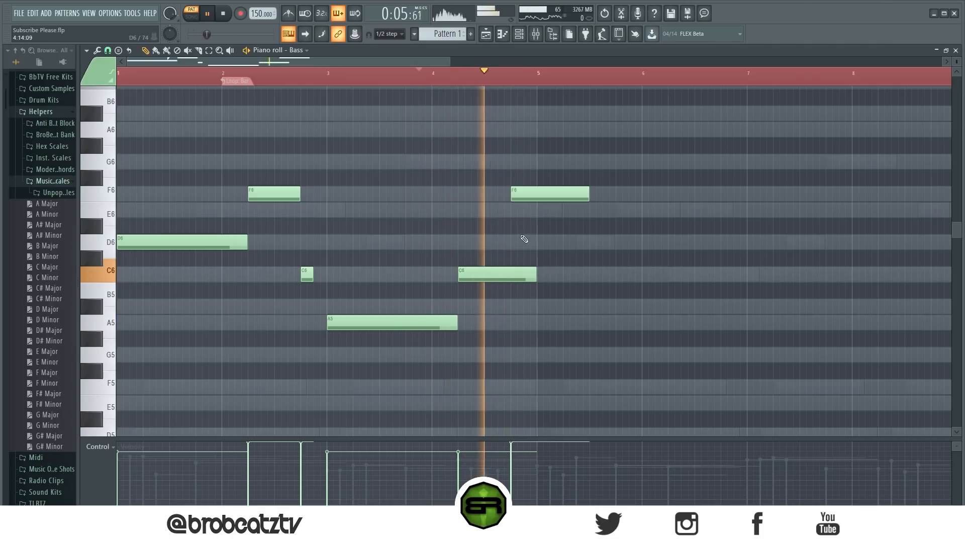
pyautogui.press('space')
# Add a one-step E6 bass note at step 15 of bar 4 and shorten the F6 above it to about 4 steps
pyautogui.click(534, 213)
pyautogui.moveTo(598, 209); pyautogui.dragTo(528, 218)
pyautogui.click(527, 211)
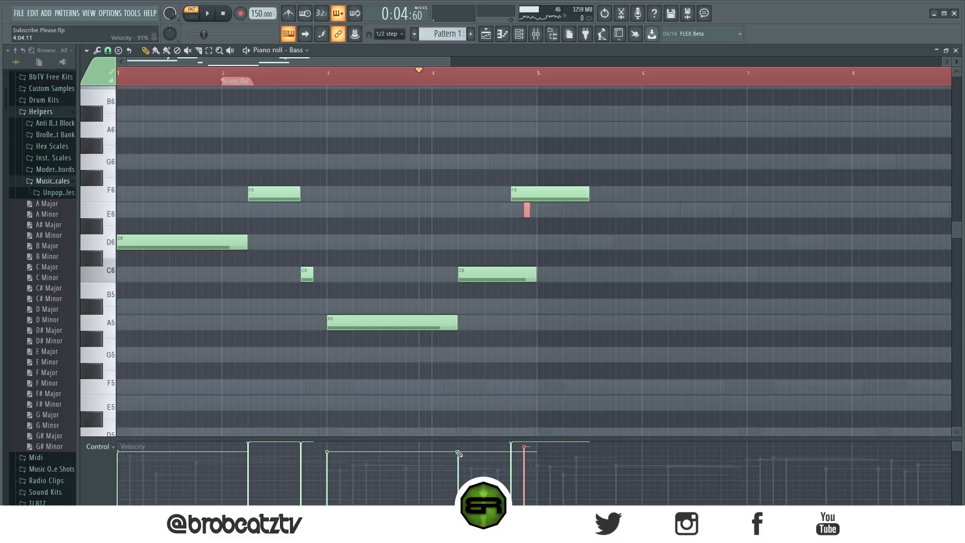
pyautogui.click(580, 227)
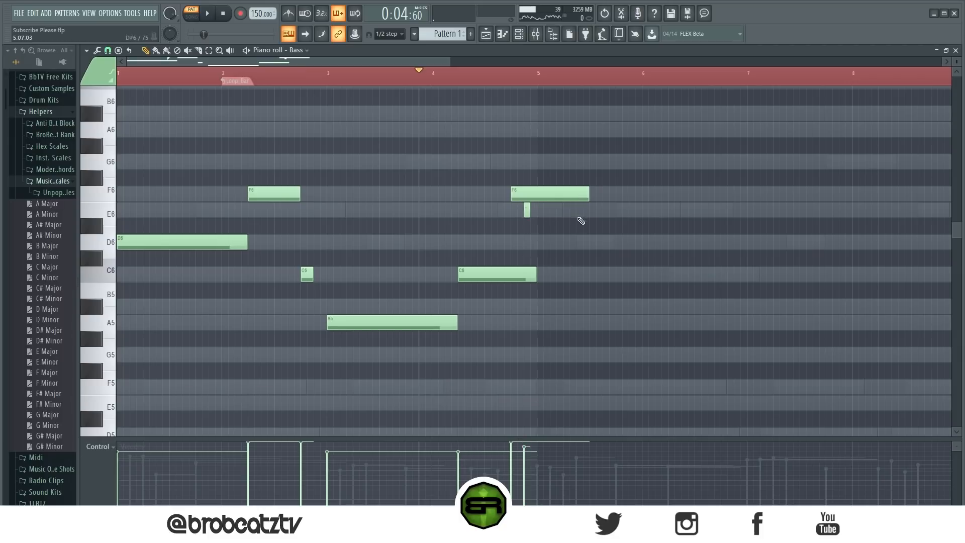
pyautogui.moveTo(590, 194); pyautogui.dragTo(533, 221)
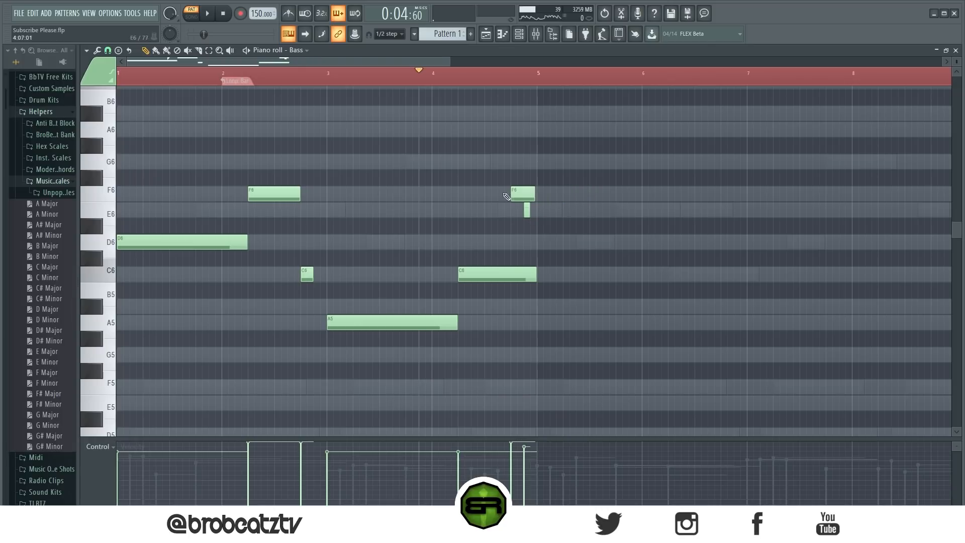
# Duplicate the four-bar bass line and align the copy with the start of bar 5
pyautogui.hotkey('ctrl', 'a')
pyautogui.hotkey('ctrl', 'b')
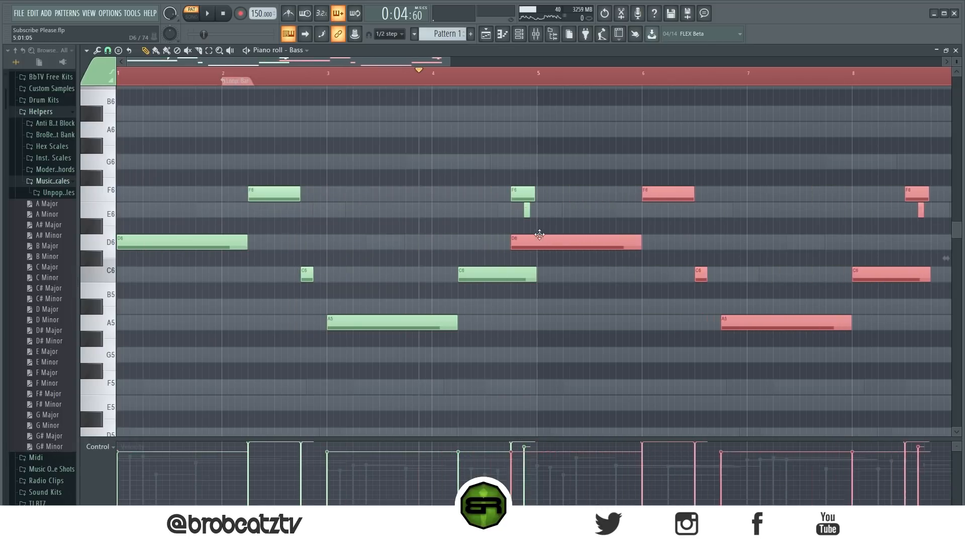
pyautogui.click(545, 211)
pyautogui.scroll(-2, 609, 149)
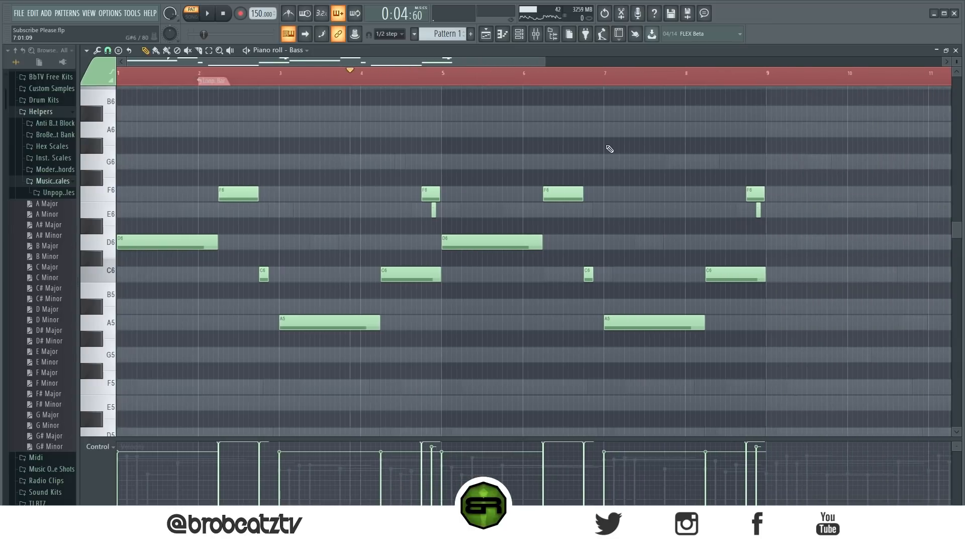
# Delete the F6 and C6 in bar 6 and the F6 and E6 in bar 8, and lengthen bar 5's D6 to about 34 steps
pyautogui.rightClick(557, 190)
pyautogui.rightClick(588, 274)
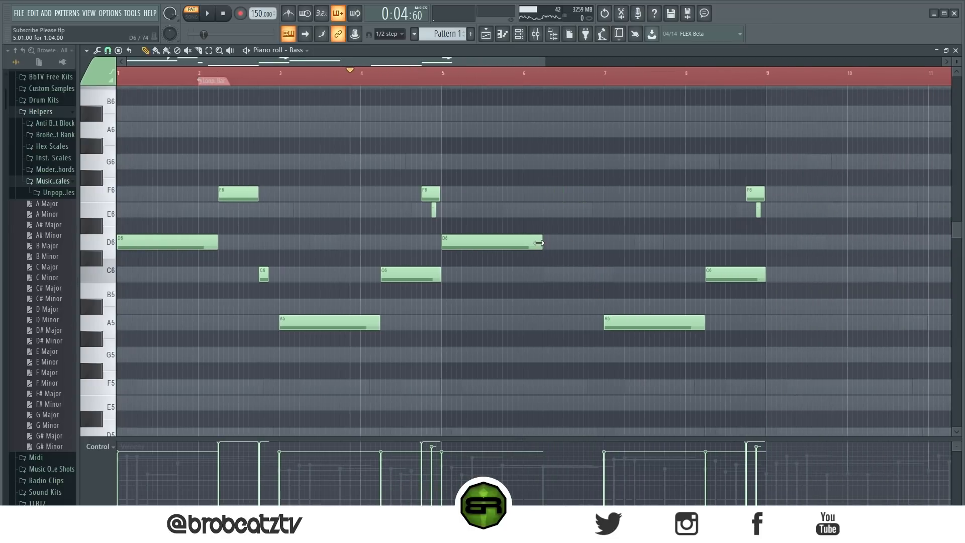
pyautogui.rightClick(759, 211)
pyautogui.rightClick(751, 196)
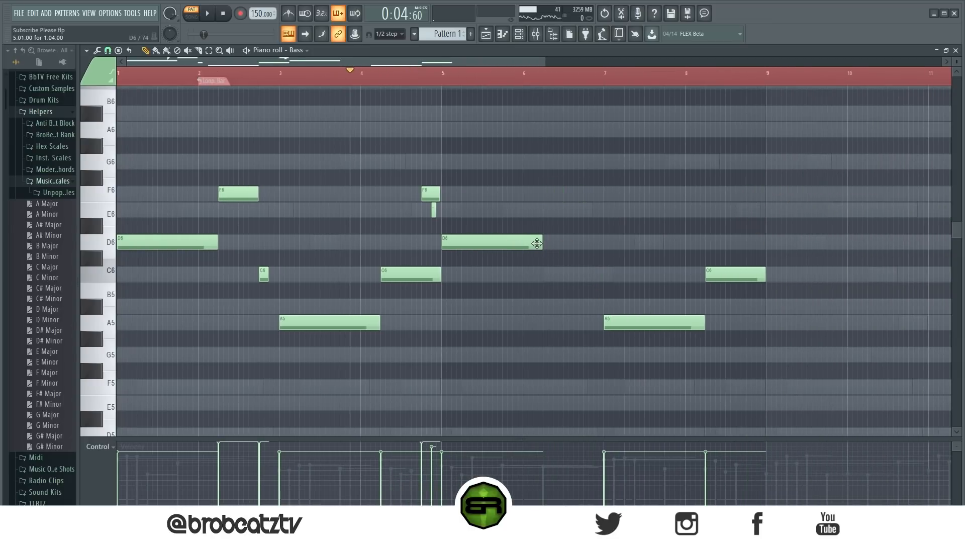
pyautogui.moveTo(542, 243); pyautogui.dragTo(602, 253)
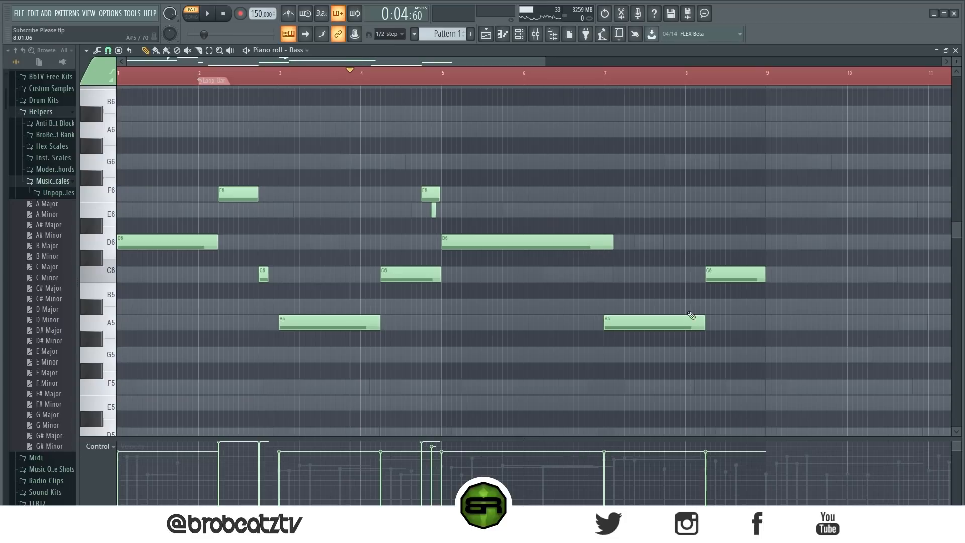
# Duplicate the eight-bar bass line from bar 9 onward and play it from the start
pyautogui.scroll(-2, 416, 76)
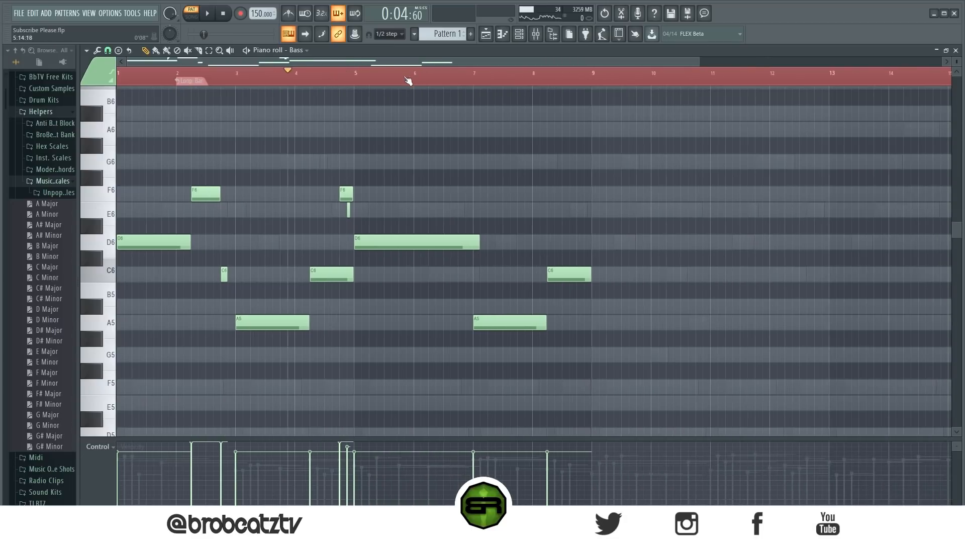
pyautogui.scroll(2, 408, 74)
pyautogui.moveTo(412, 64); pyautogui.dragTo(162, 71)
pyautogui.scroll(-1, 254, 78)
pyautogui.moveTo(240, 74); pyautogui.dragTo(118, 77)
pyautogui.hotkey('ctrl', 'a')
pyautogui.hotkey('ctrl', 'b')
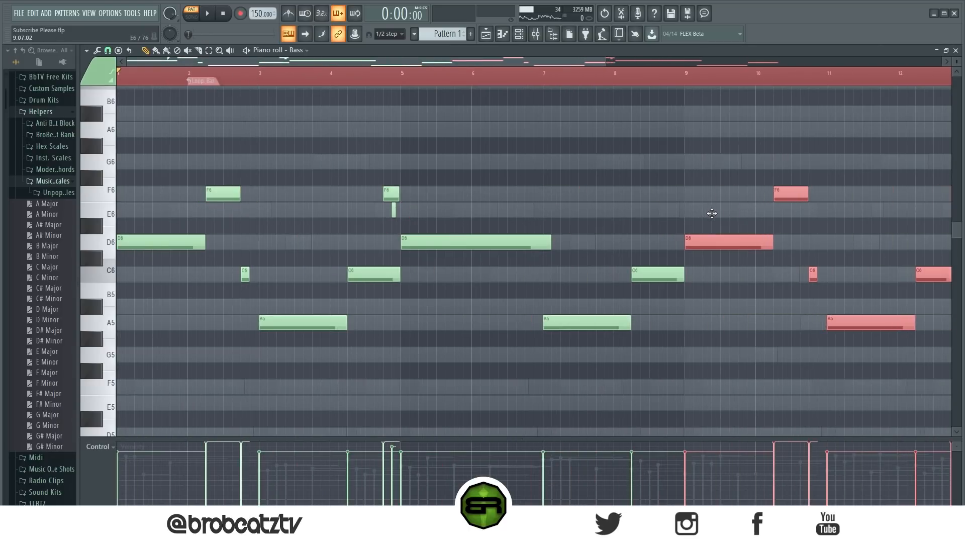
pyautogui.hotkey('ctrl', 'd')
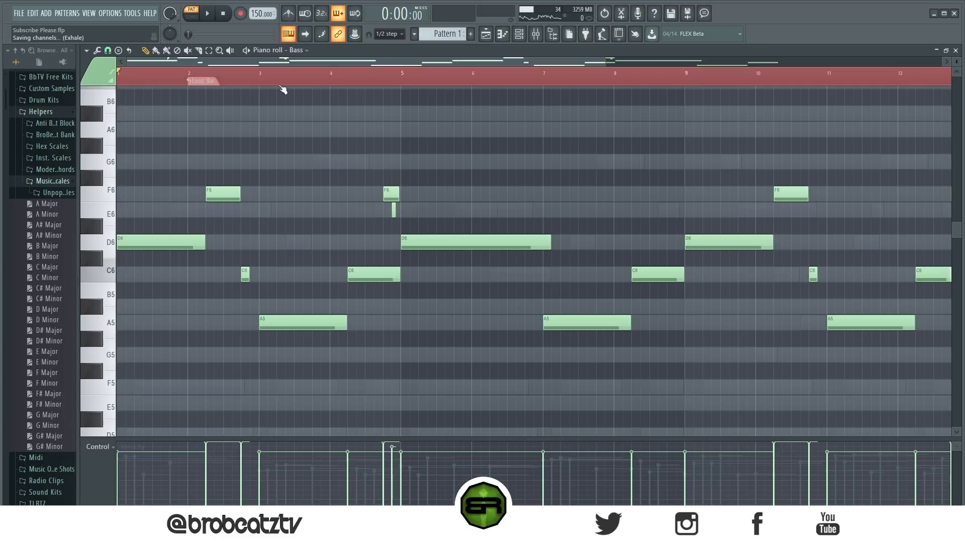
pyautogui.press('space')
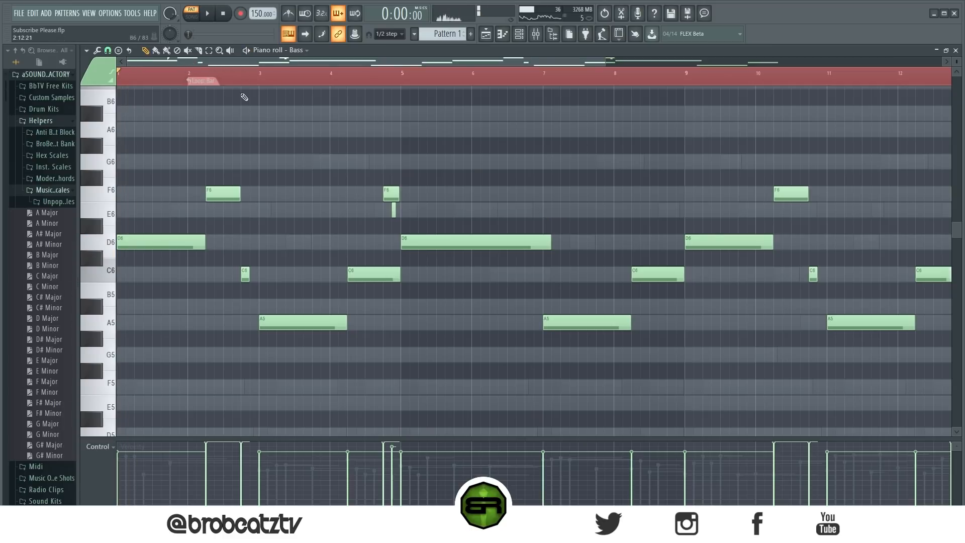
# Transpose all bass notes down two octaves
pyautogui.hotkey('ctrl', 'a')
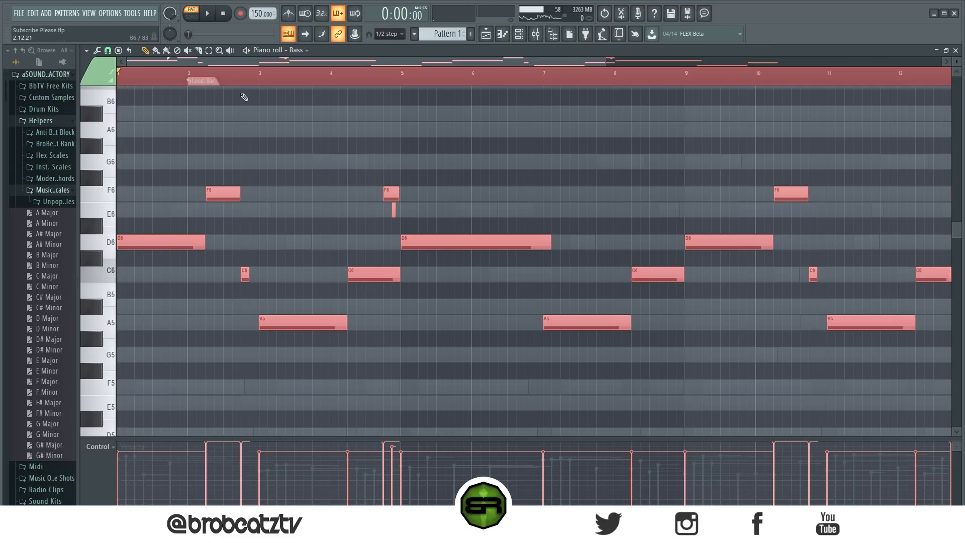
pyautogui.hotkey('ctrl', 'Down')
pyautogui.hotkey('ctrl', 'Down')
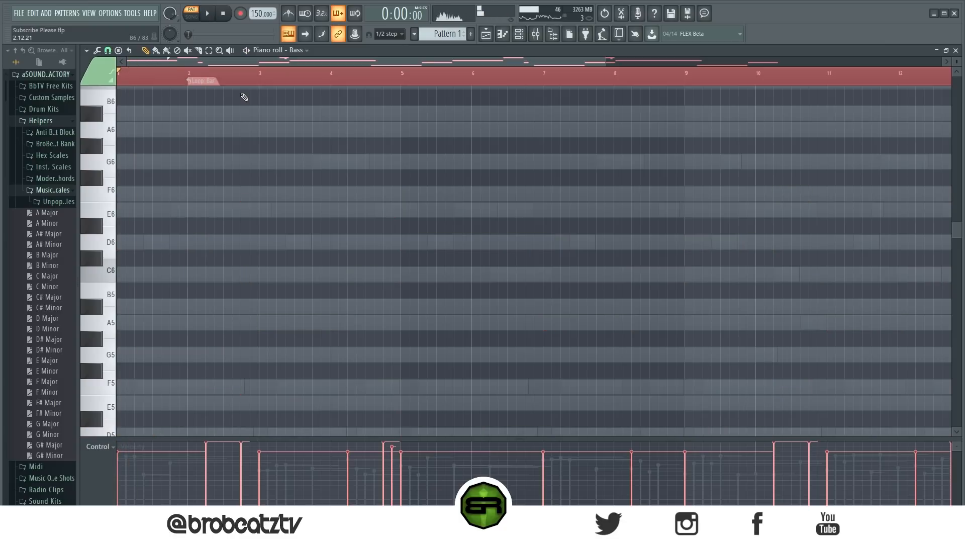
pyautogui.scroll(-5, 765, 263)
pyautogui.click(295, 198)
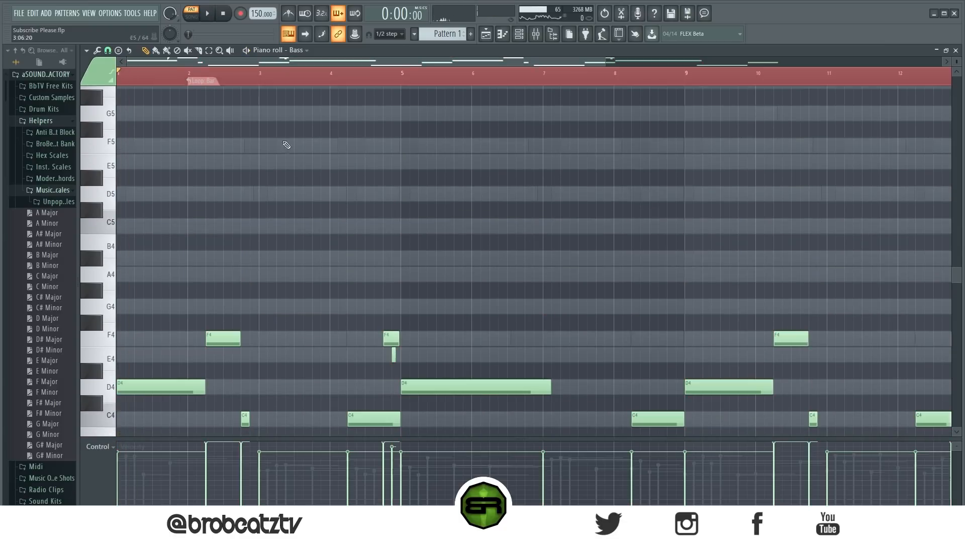
# Raise the velocities of all bass notes slightly during playback and check the short E4 notes in bars 4 and 12
pyautogui.keyDown('ctrl'); pyautogui.scroll(-2, 280, 188); pyautogui.keyUp('ctrl')
pyautogui.scroll(-3, 286, 190)
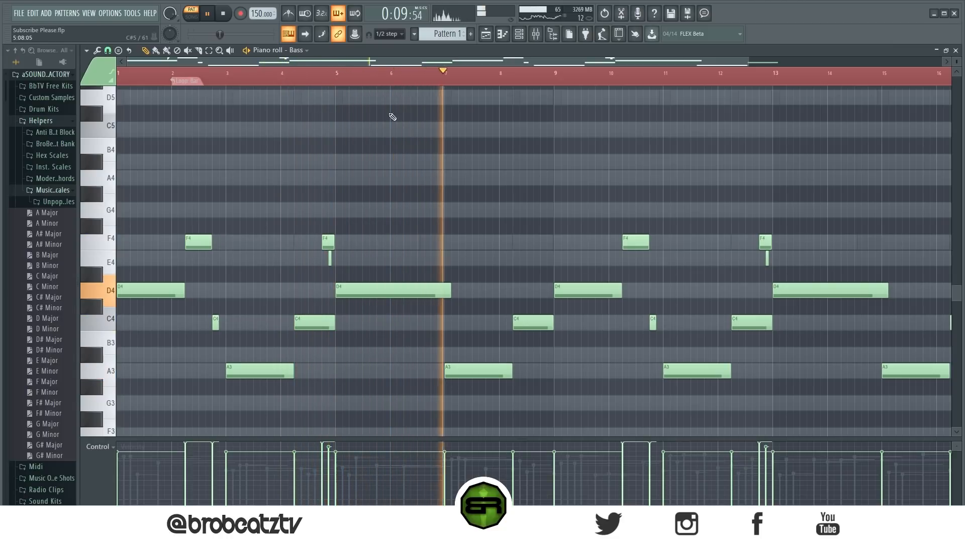
pyautogui.hotkey('ctrl', 'a')
pyautogui.hotkey('ctrl', 'd')
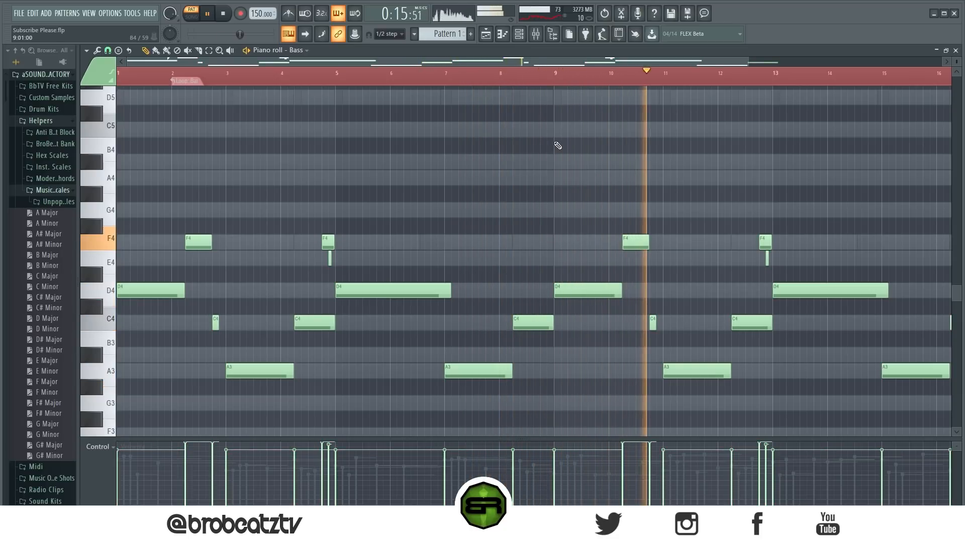
pyautogui.hotkey('ctrl', 'a')
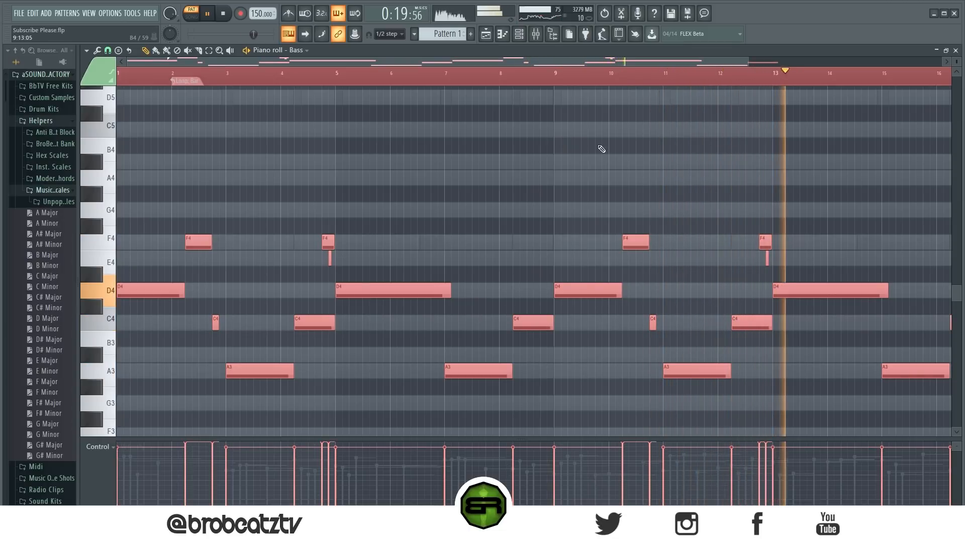
pyautogui.hotkey('ctrl', 'd')
pyautogui.keyDown('ctrl'); pyautogui.click(767, 258); pyautogui.keyUp('ctrl')
pyautogui.keyDown('ctrl'); pyautogui.keyDown('shift'); pyautogui.click(330, 258); pyautogui.keyUp('shift'); pyautogui.keyUp('ctrl')
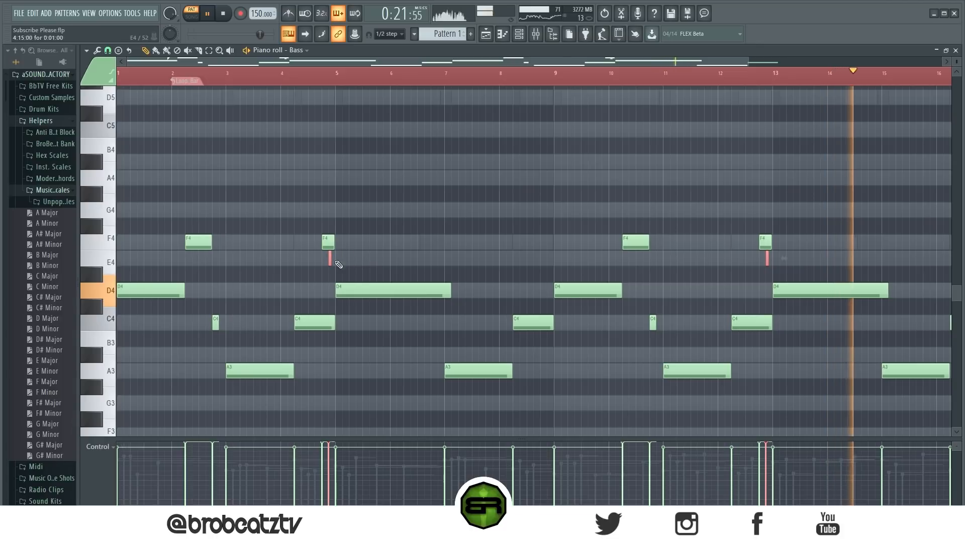
pyautogui.hotkey('ctrl', 'd')
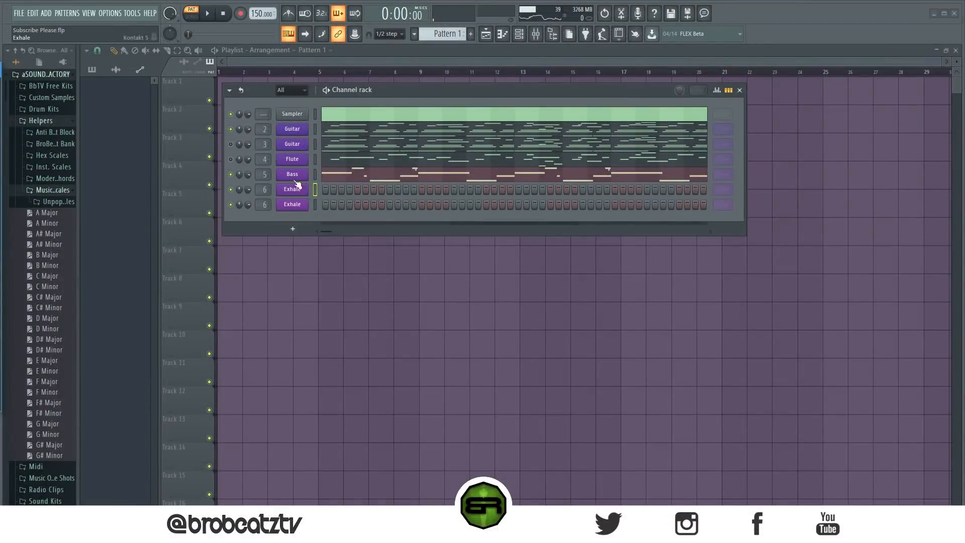
# Open the first Exhale channel's piano roll and audition its sounds from C4 to C5 over the playing pattern
pyautogui.click(316, 205)
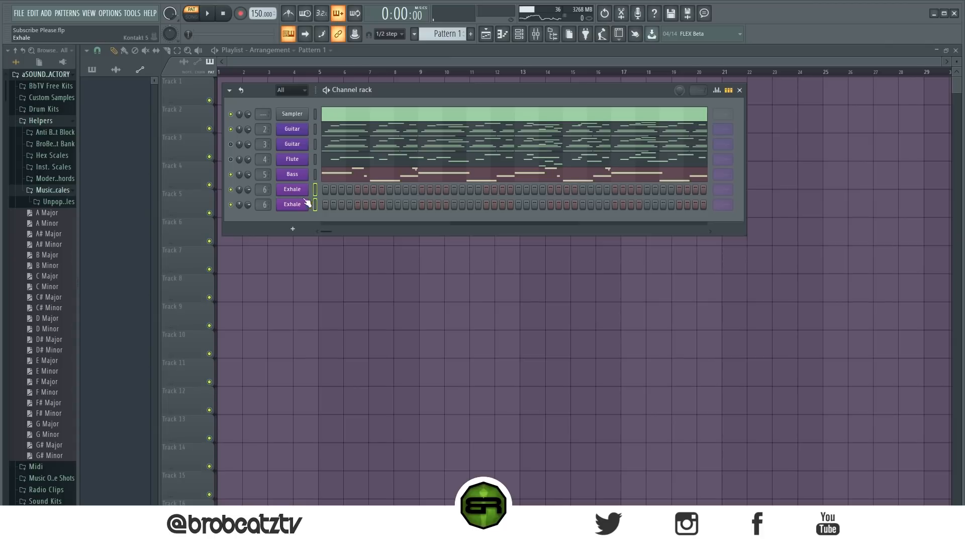
pyautogui.rightClick(294, 189)
pyautogui.click(330, 190)
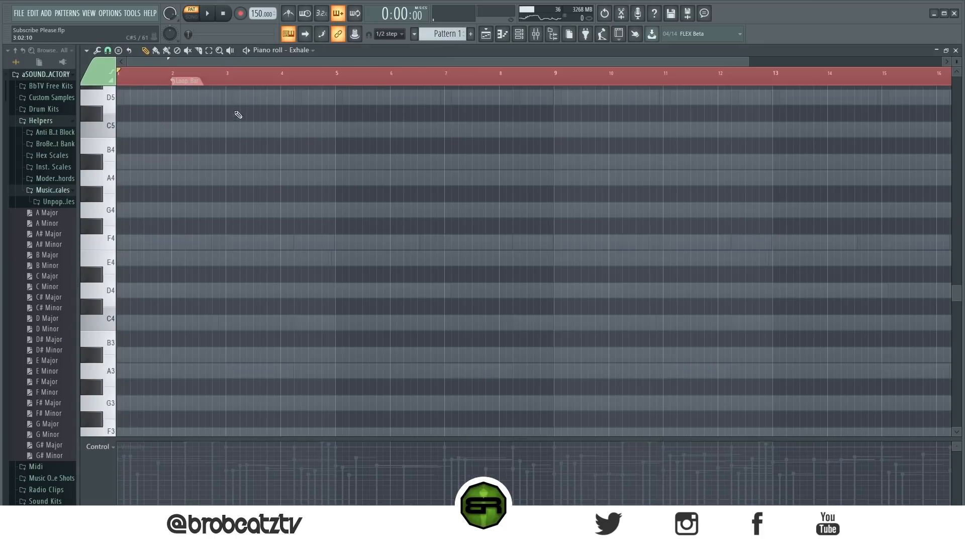
pyautogui.press('space')
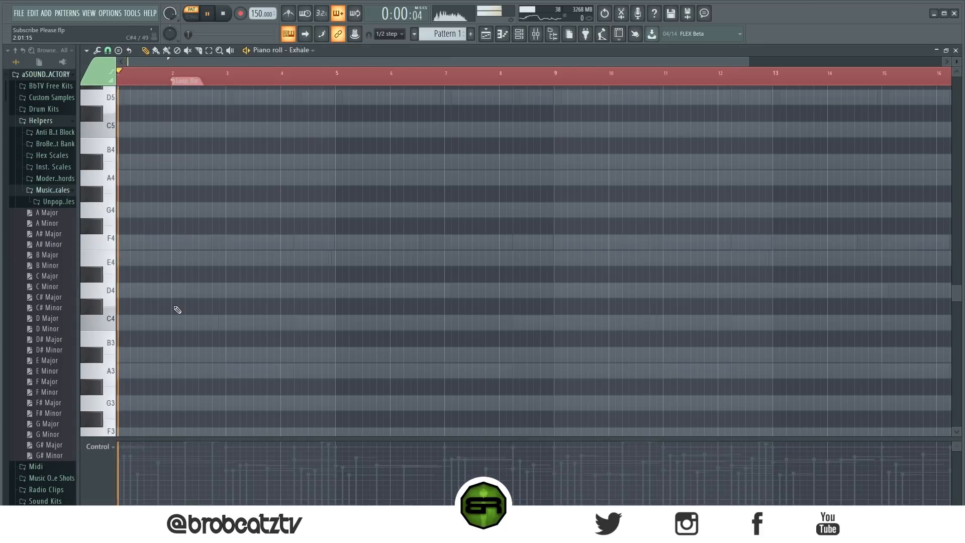
pyautogui.click(110, 327)
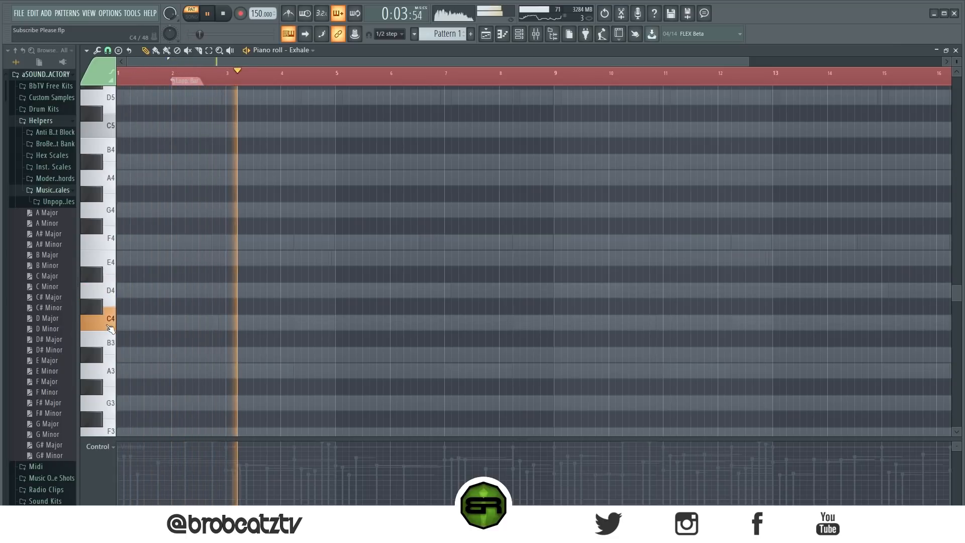
pyautogui.moveTo(111, 328); pyautogui.dragTo(110, 130)
pyautogui.click(110, 130)
pyautogui.press('space')
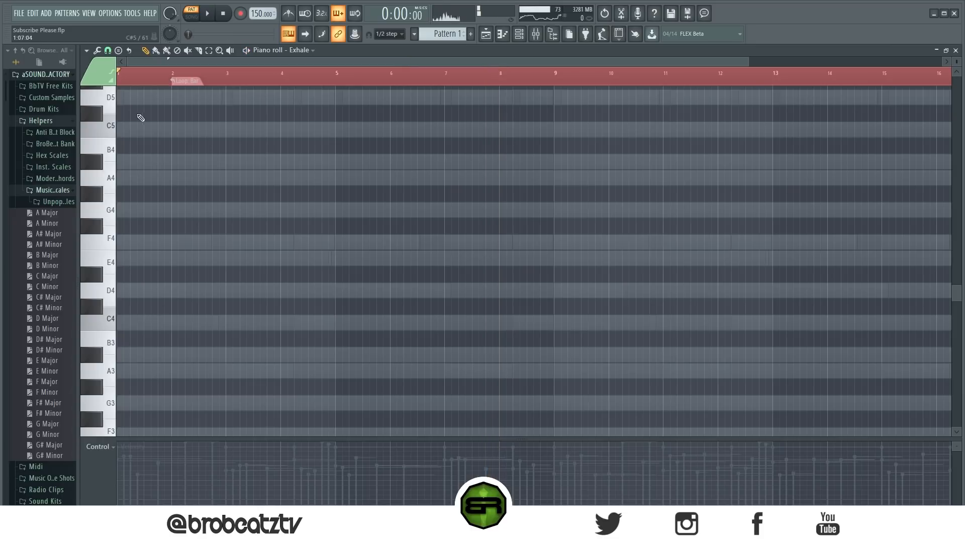
# Add a C4 note about 12 steps long at the start of bar 1 for the first Exhale channel
pyautogui.click(137, 329)
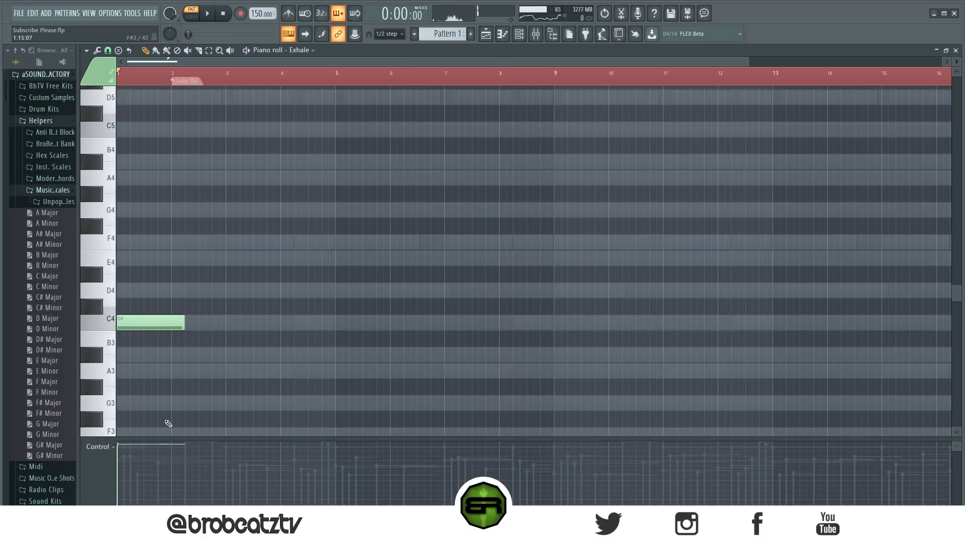
pyautogui.moveTo(184, 325); pyautogui.dragTo(158, 326)
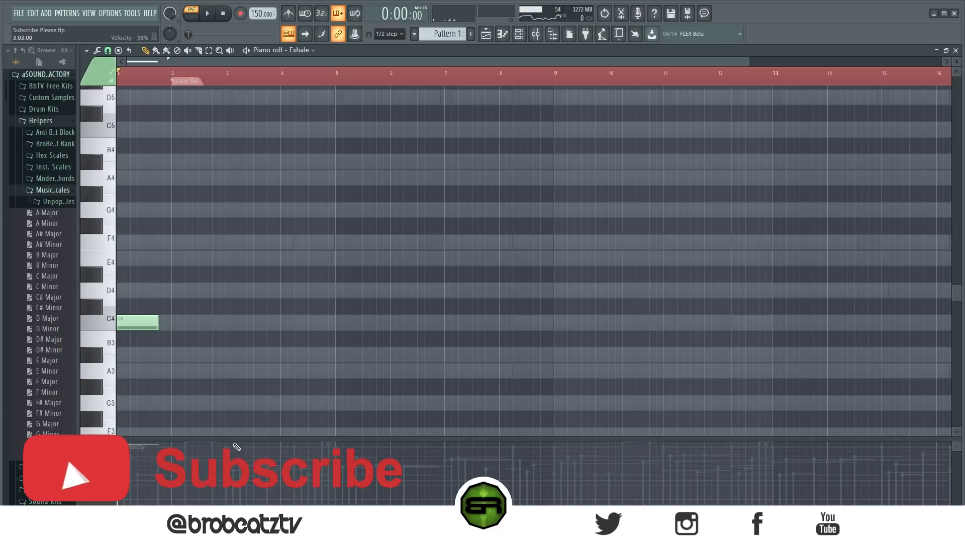
# Open the second Exhale channel's piano roll and audition its sounds from B4 down to F4 over the playing pattern
pyautogui.click(518, 35)
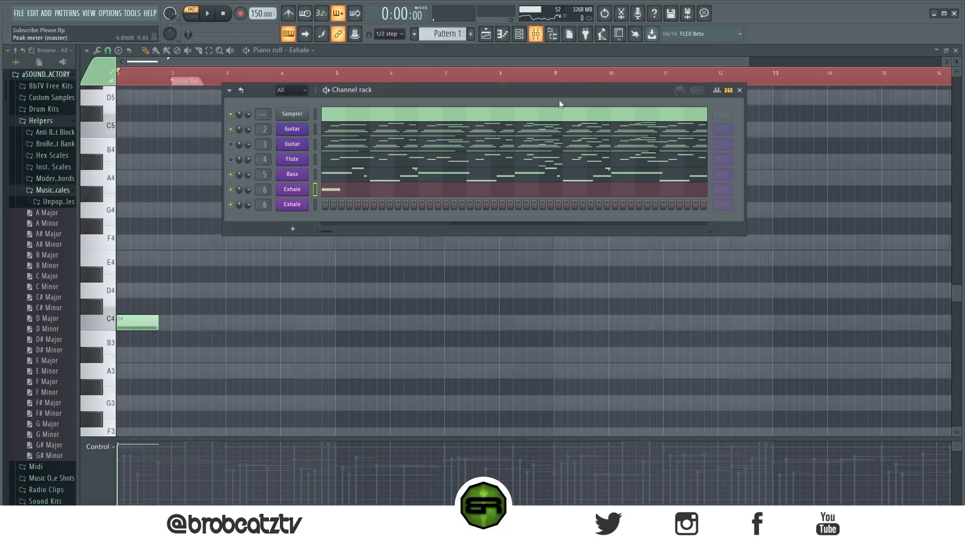
pyautogui.rightClick(298, 207)
pyautogui.click(242, 269)
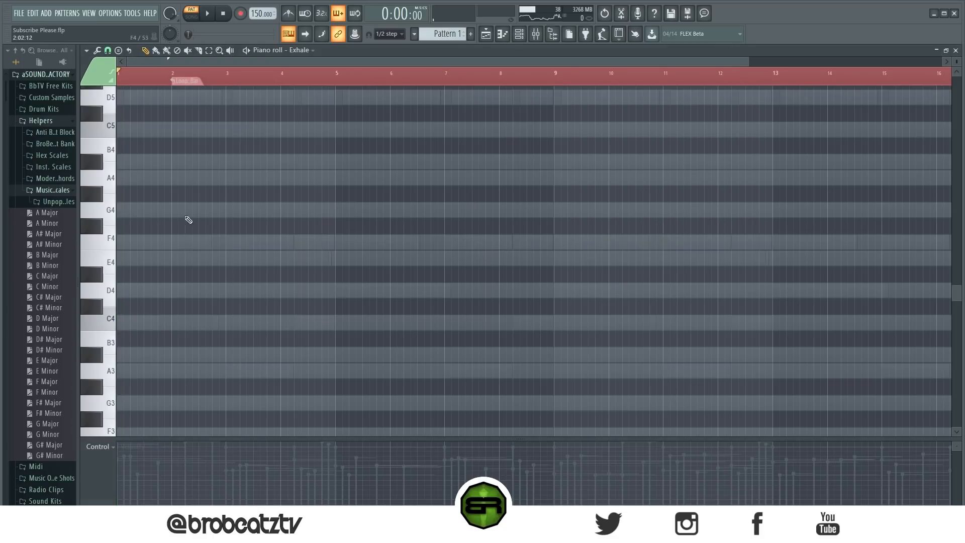
pyautogui.press('space')
pyautogui.click(112, 151)
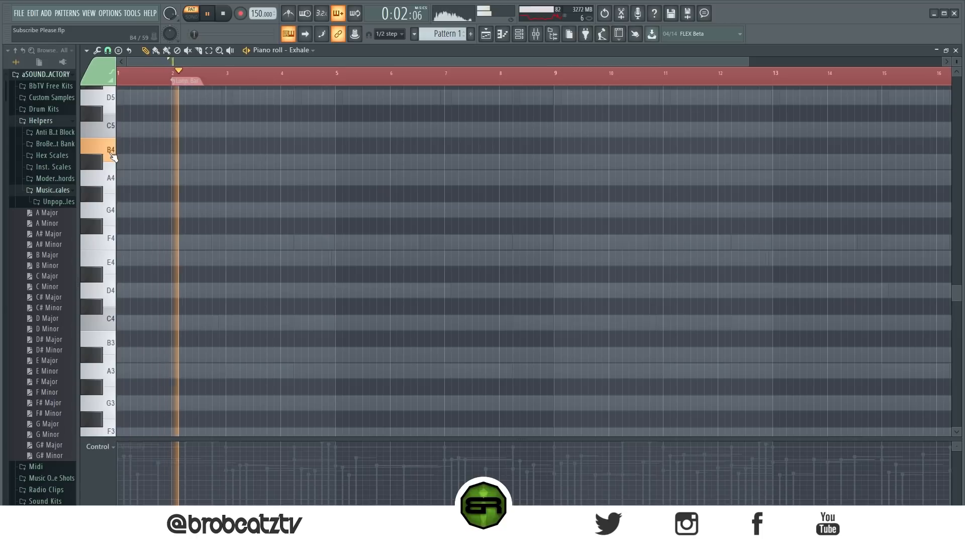
pyautogui.click(99, 163)
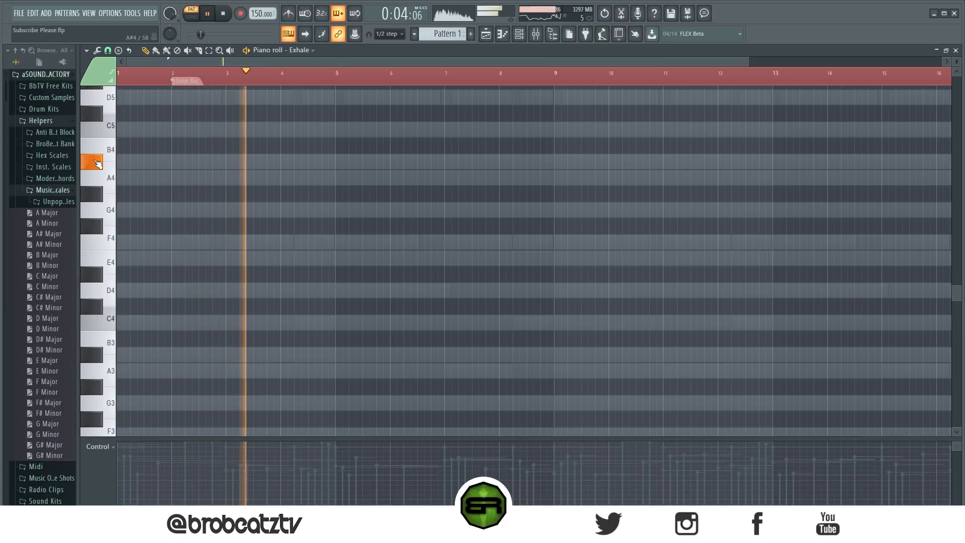
pyautogui.click(102, 199)
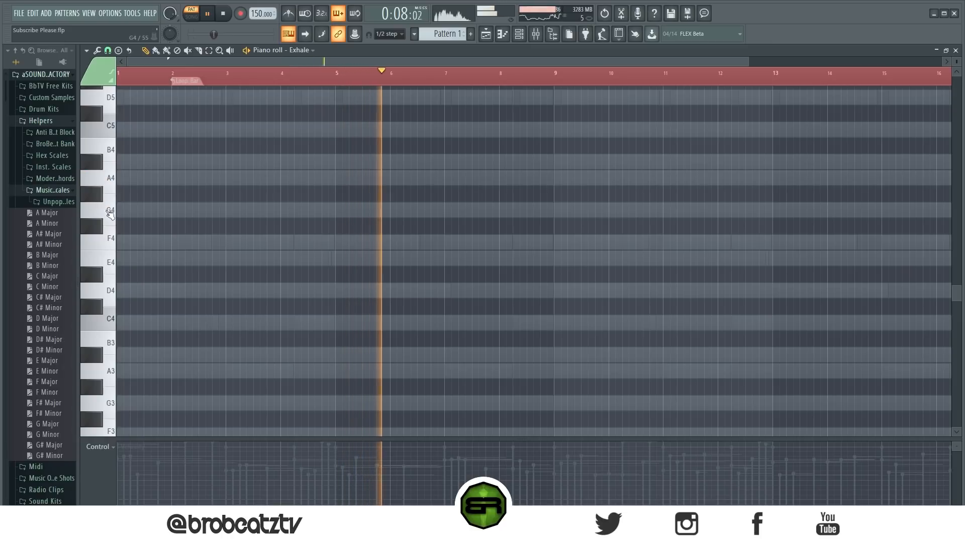
pyautogui.click(103, 241)
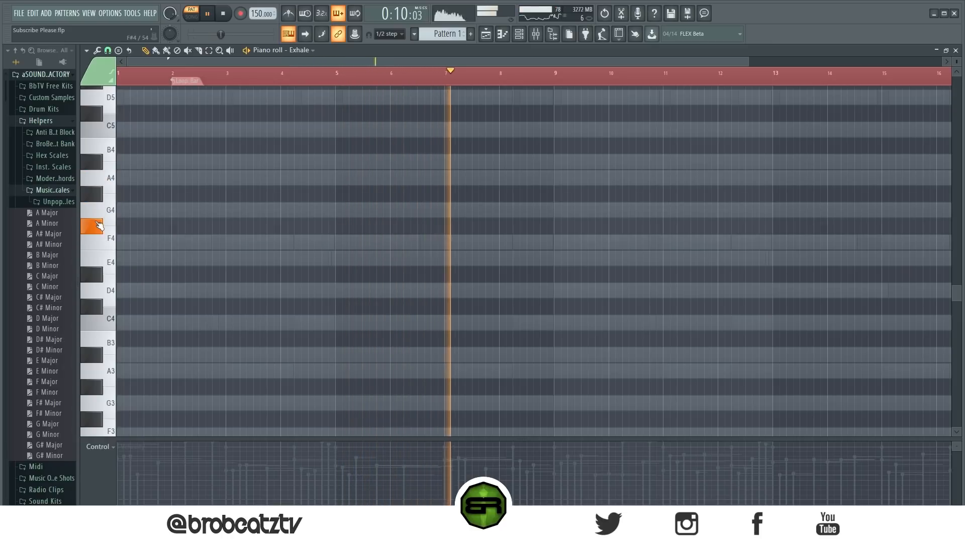
pyautogui.click(105, 242)
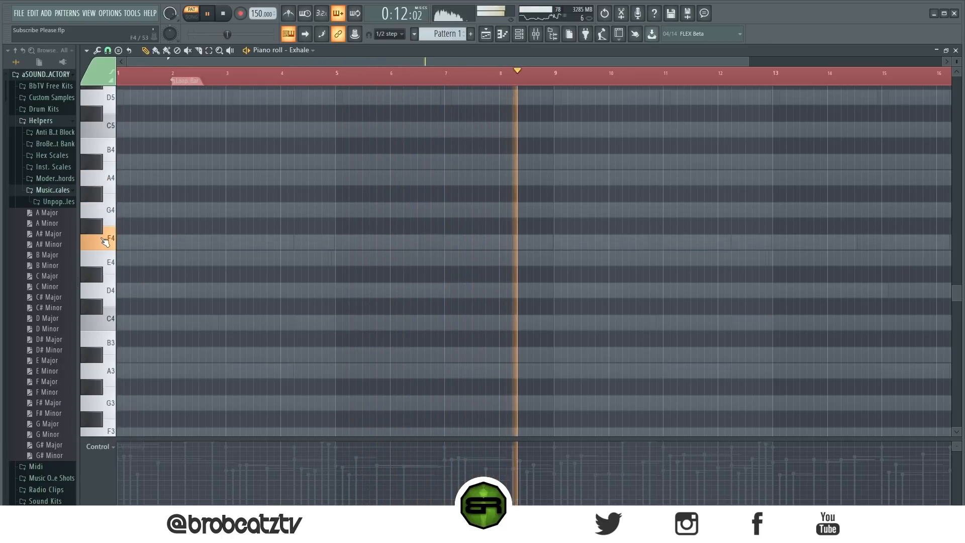
pyautogui.click(105, 243)
pyautogui.press('space')
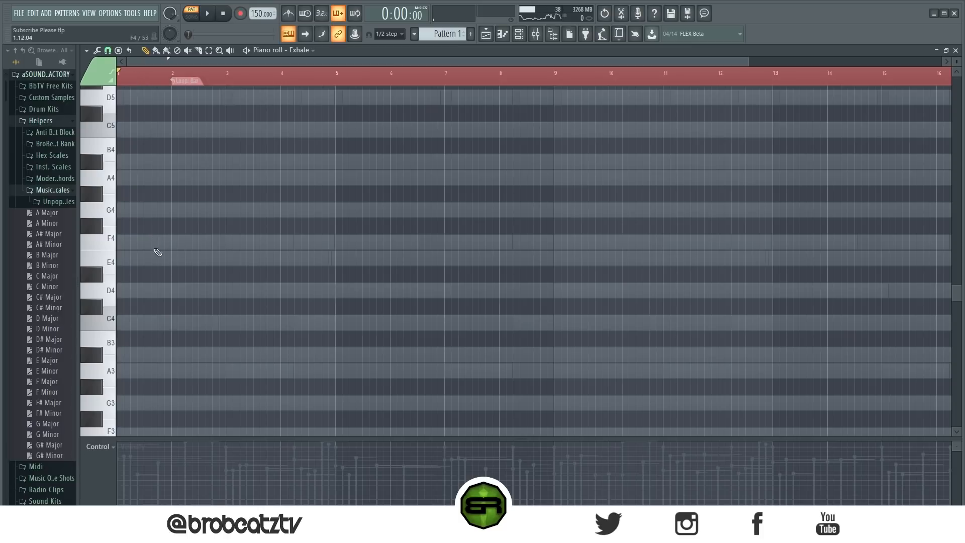
# Add an F4 note about 20 steps long at step 13 of bar 1 for the second Exhale channel, and copy it four bars ahead
pyautogui.press('space')
pyautogui.click(110, 244)
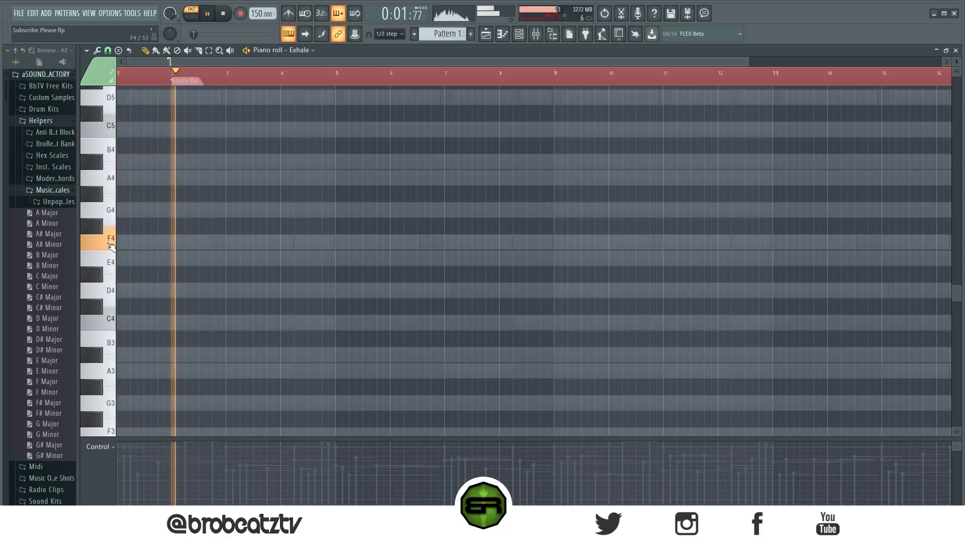
pyautogui.press('space')
pyautogui.click(159, 245)
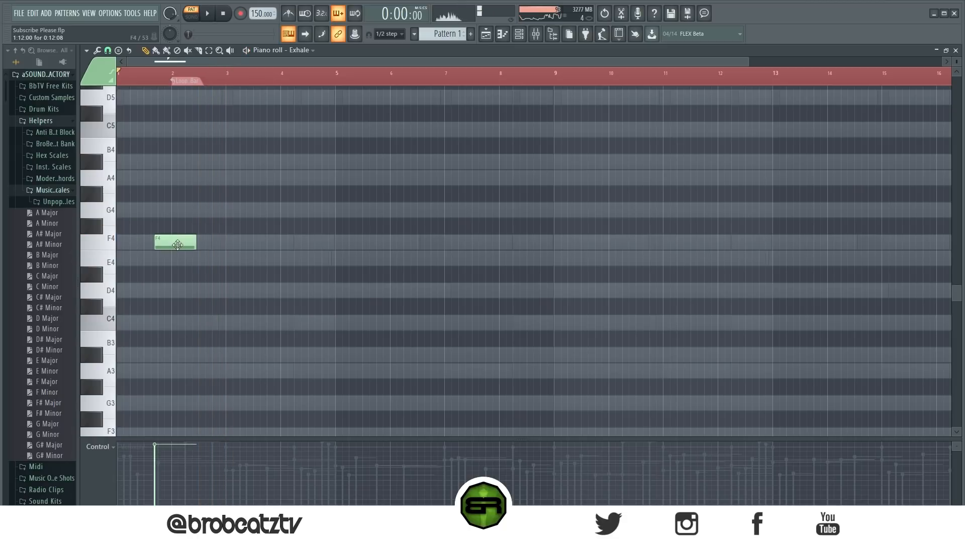
pyautogui.moveTo(178, 245); pyautogui.dragTo(289, 244)
pyautogui.press('space')
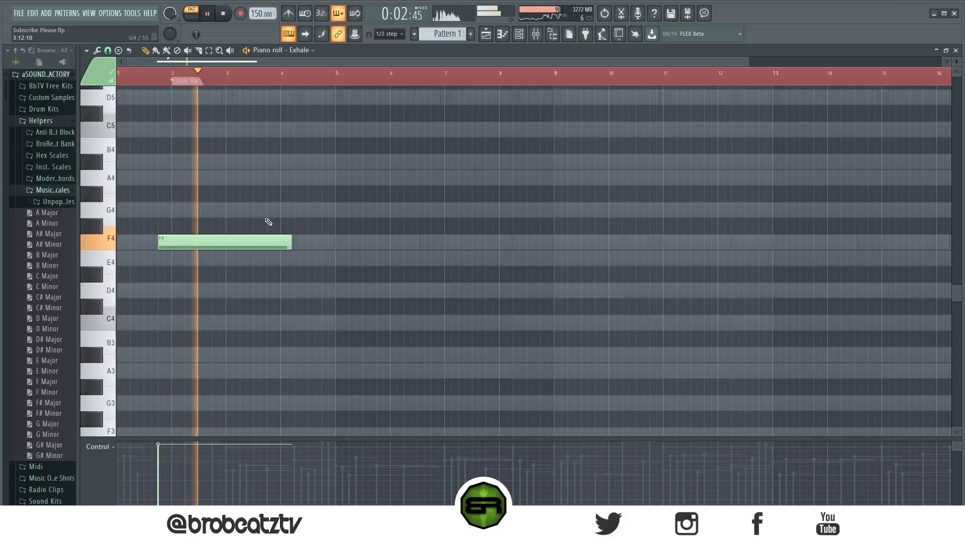
pyautogui.press('space')
pyautogui.moveTo(291, 244); pyautogui.dragTo(234, 256)
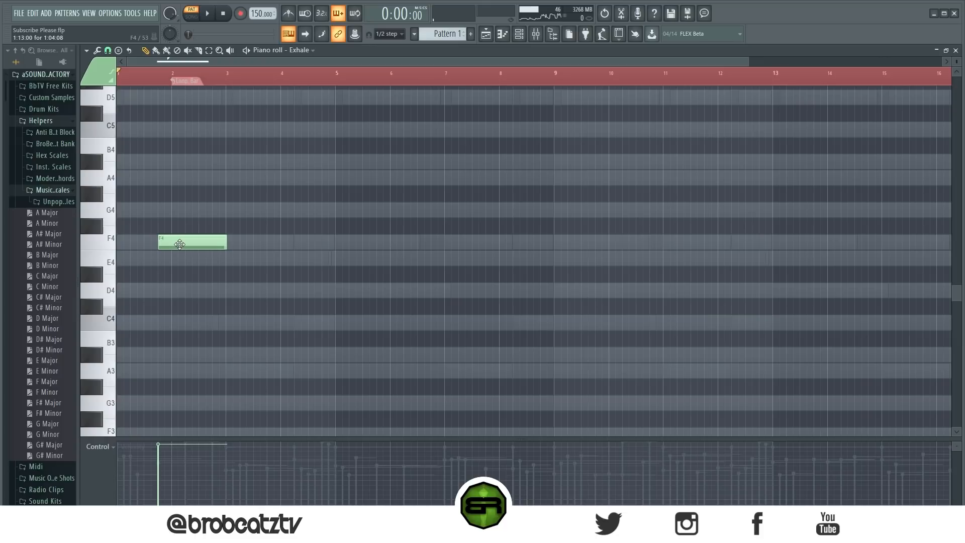
pyautogui.moveTo(180, 244); pyautogui.dragTo(399, 245)
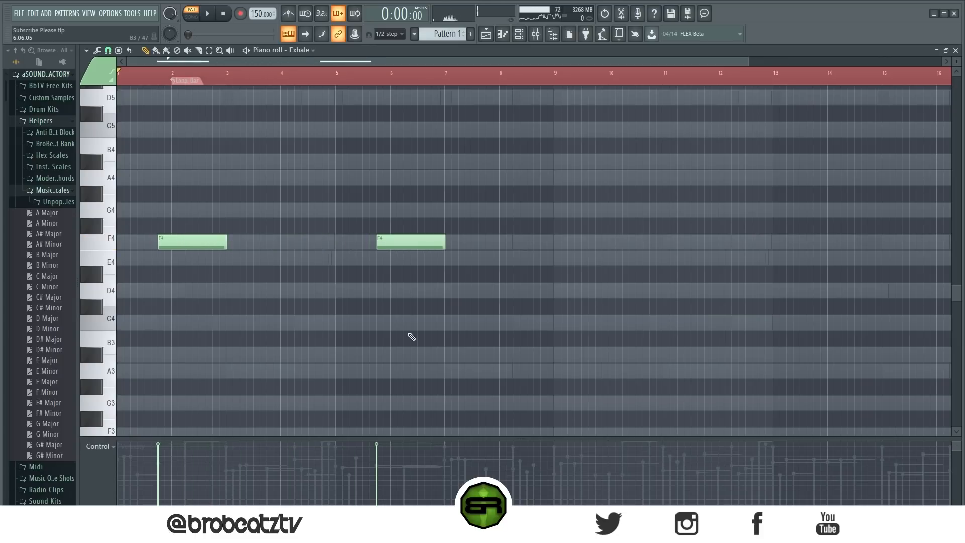
# Duplicate the first Vox2 clip to bar 5 on Track 2 and make that copy unique
pyautogui.click(535, 41)
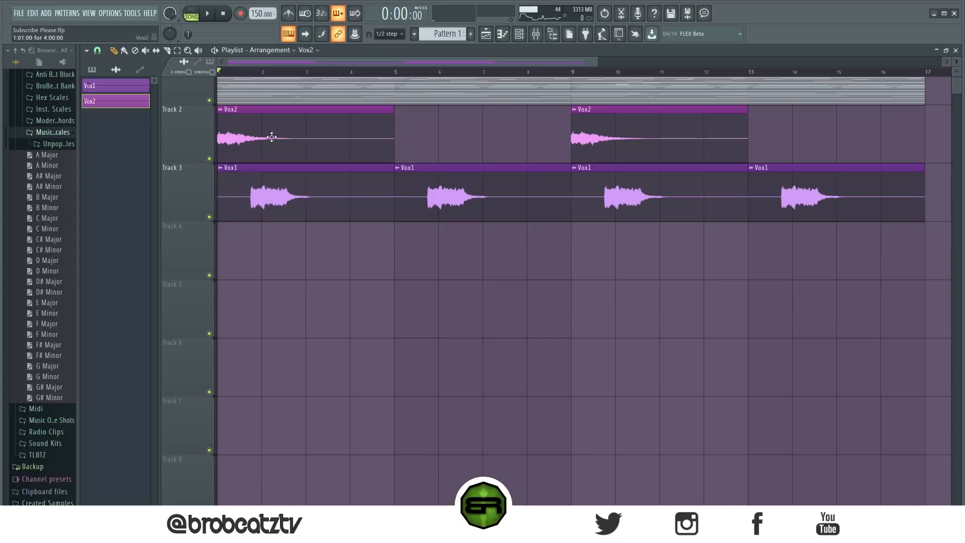
pyautogui.click(220, 126)
pyautogui.moveTo(295, 134); pyautogui.dragTo(429, 137)
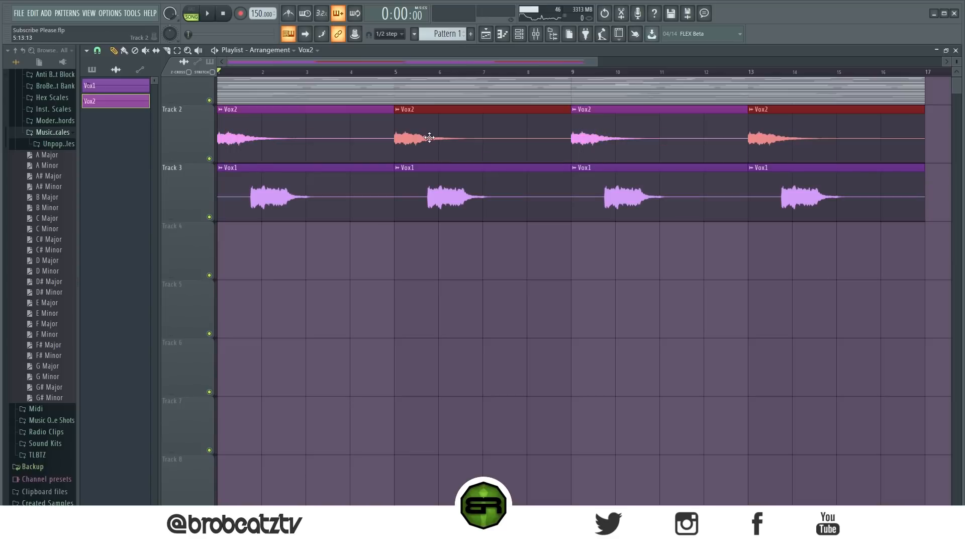
pyautogui.rightClick(788, 136)
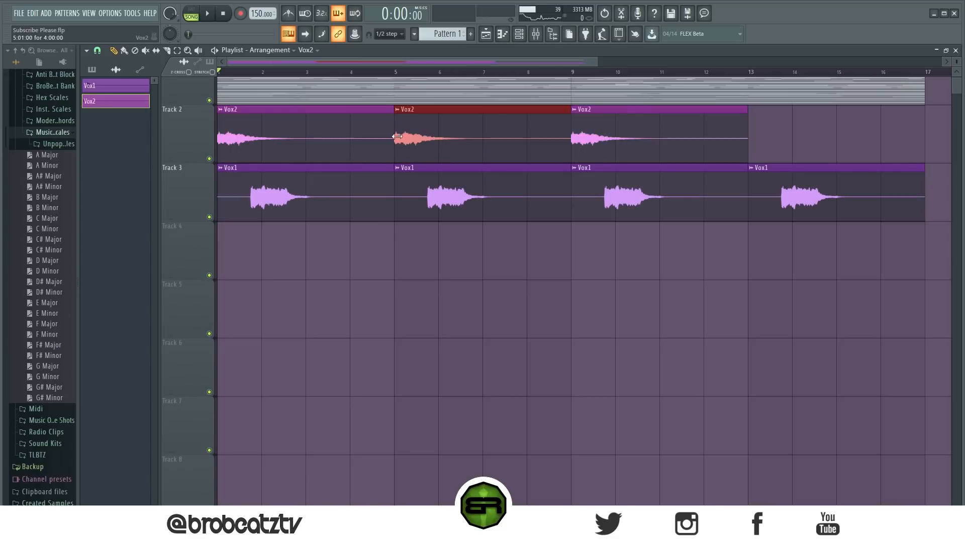
pyautogui.click(399, 113)
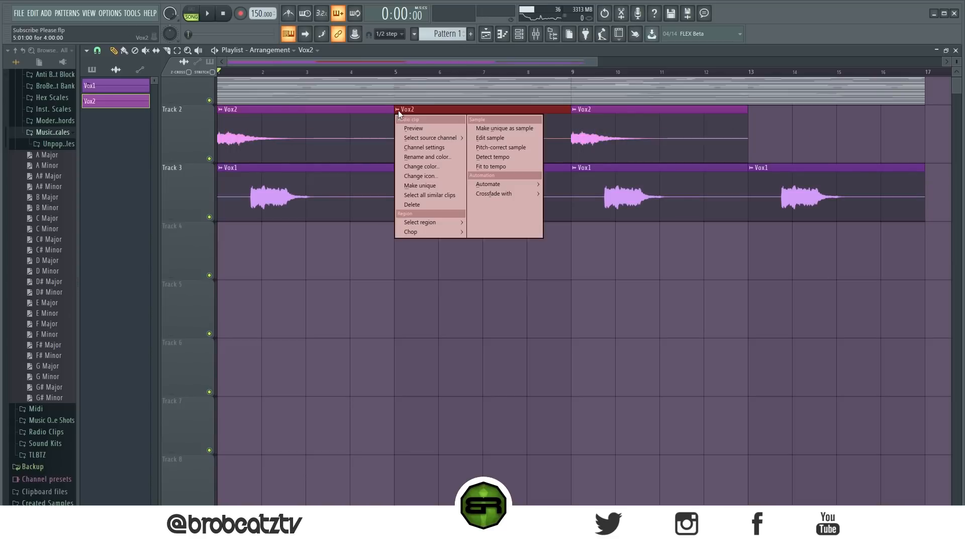
pyautogui.click(430, 185)
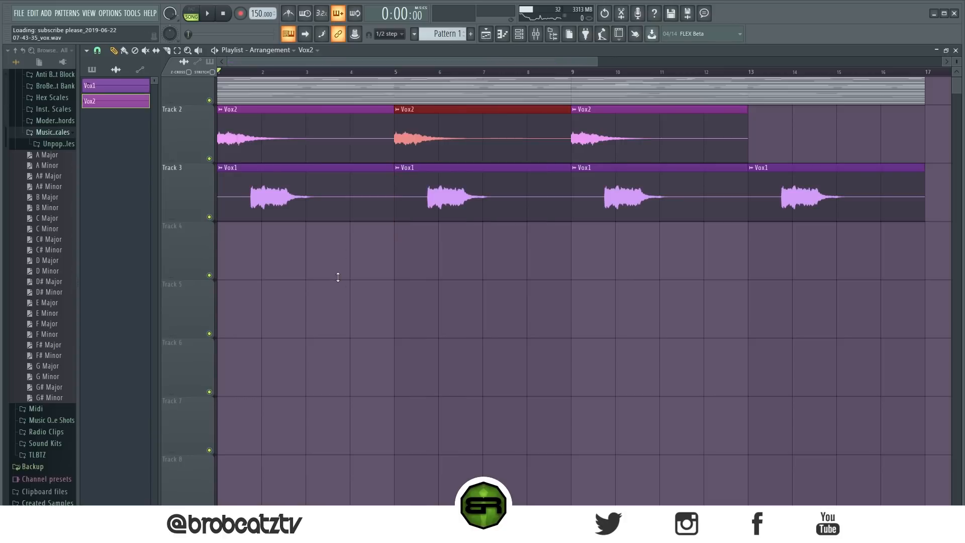
# Pitch-shift the Vox2 #2 sample and set its time-stretching mode to Auto
pyautogui.doubleClick(444, 133)
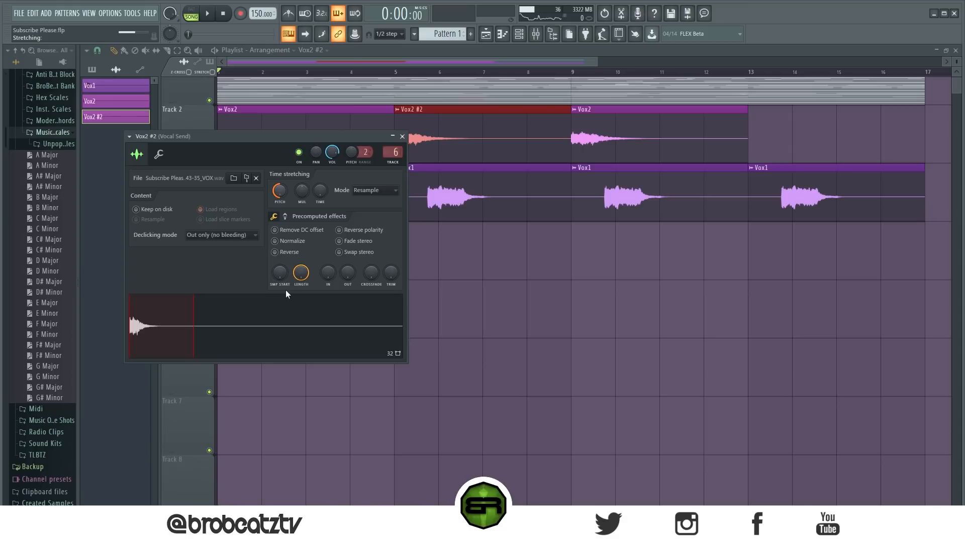
pyautogui.scroll(-1, 373, 190)
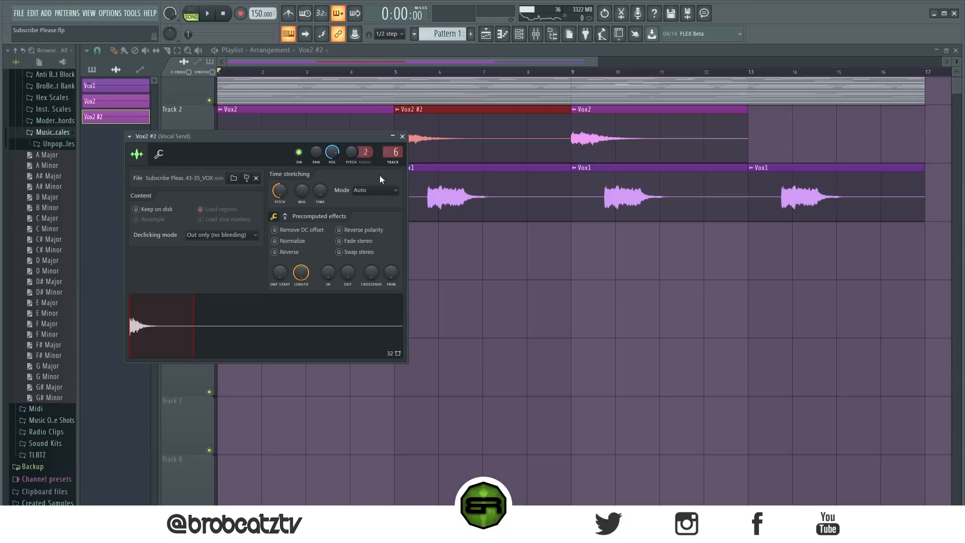
pyautogui.click(403, 137)
# Copy the Vox2 #2 clip to bar 13 and shift both Vox2 #2 clips one bar earlier, to bars 4 and 12
pyautogui.moveTo(435, 143); pyautogui.dragTo(786, 136)
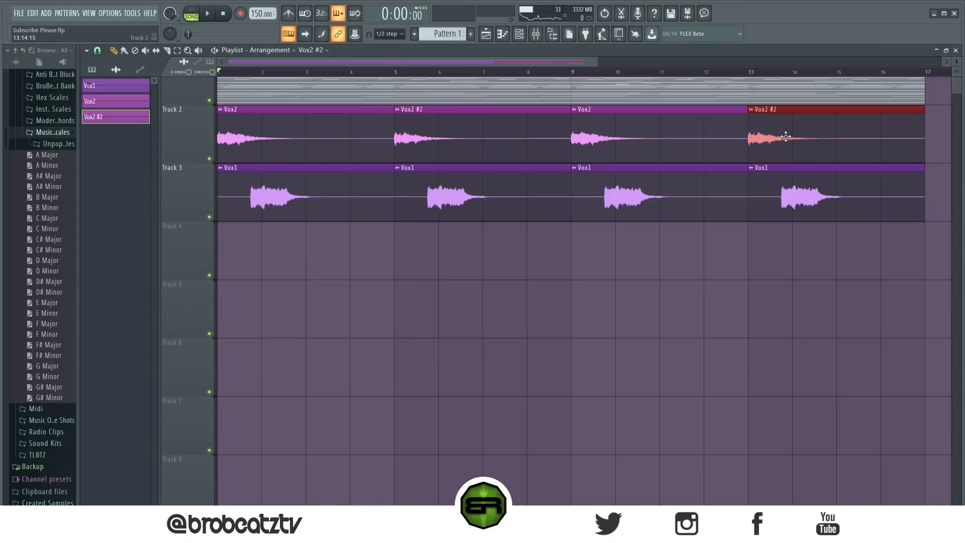
pyautogui.click(446, 122)
pyautogui.moveTo(474, 140); pyautogui.dragTo(437, 144)
pyautogui.click(467, 283)
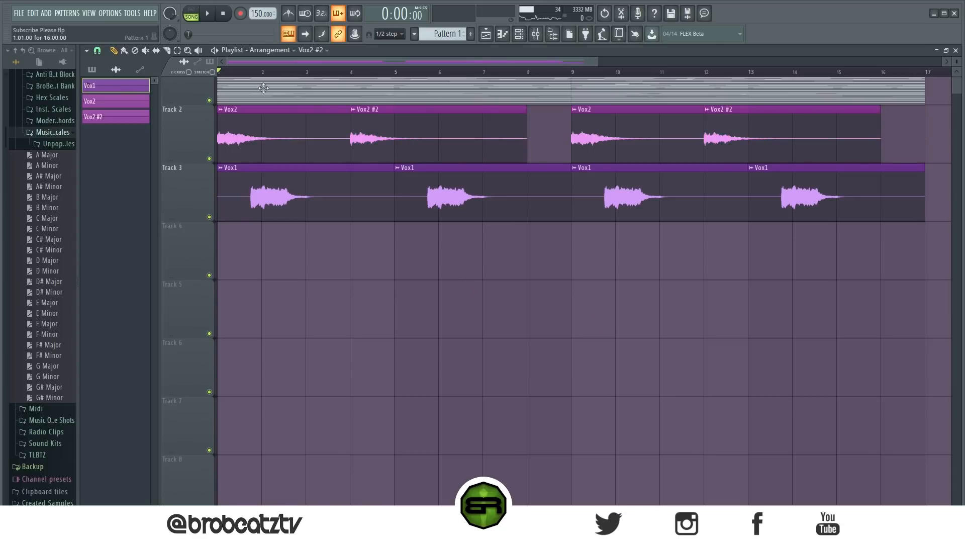
# Boost the Vox2 #2 sample slightly with the precomputed effects, check it in playback, and set its channel volume to 89%
pyautogui.press('space')
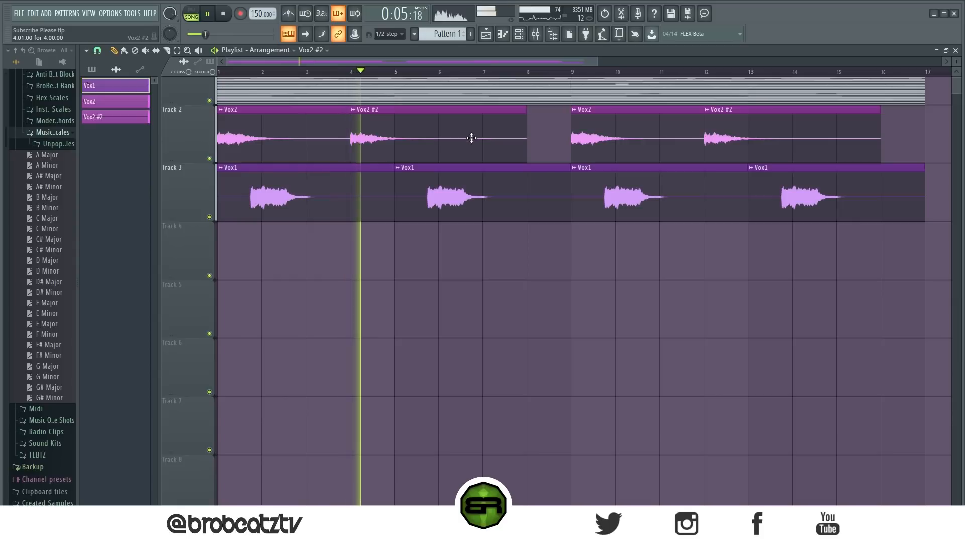
pyautogui.doubleClick(387, 146)
pyautogui.press('space')
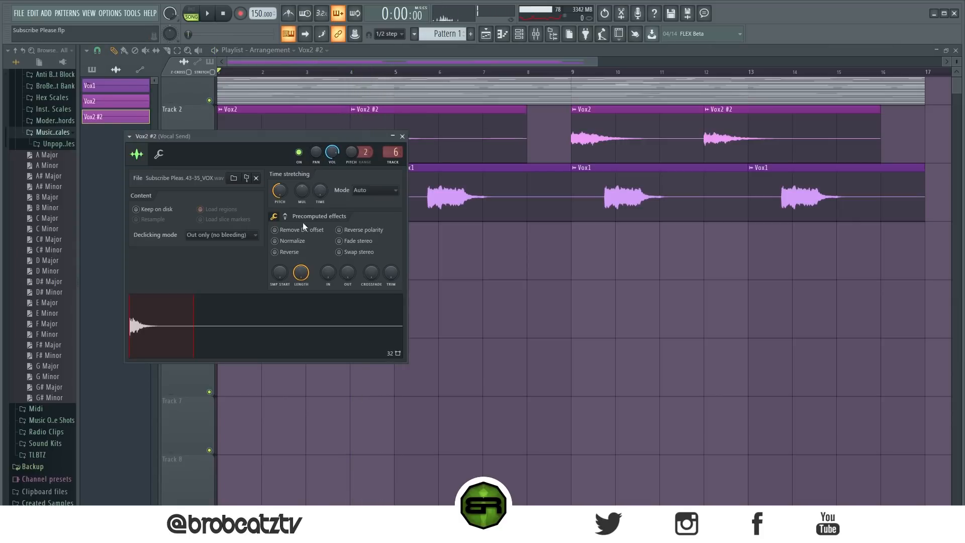
pyautogui.click(286, 216)
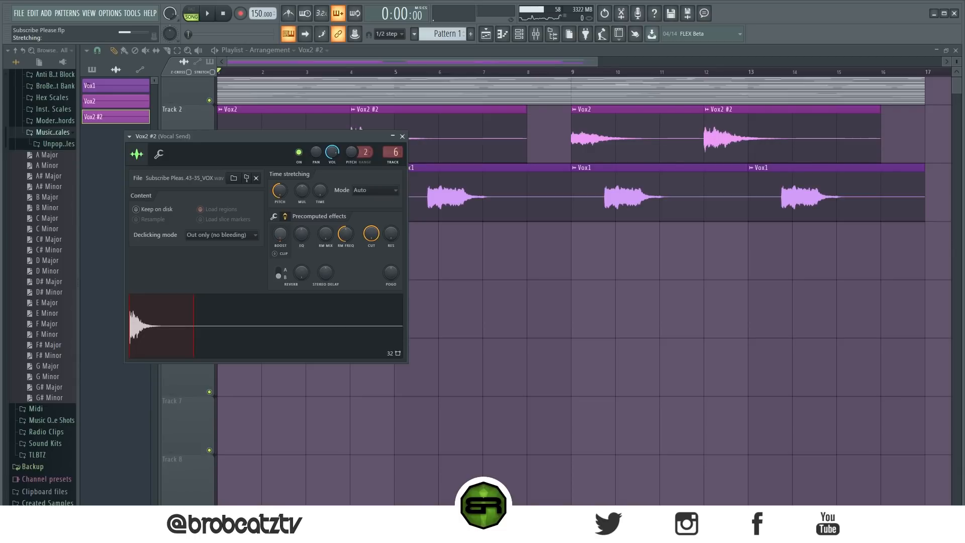
pyautogui.press('space')
pyautogui.click(403, 136)
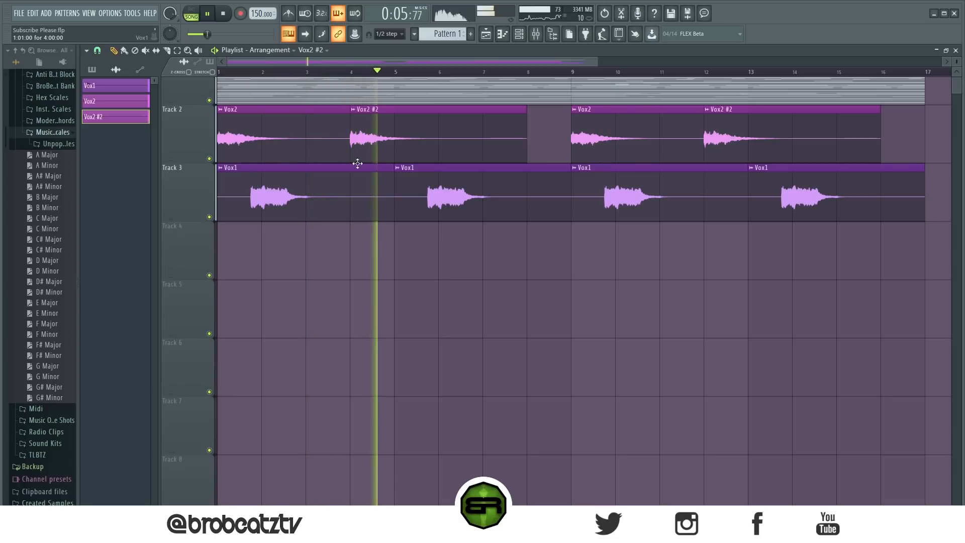
pyautogui.press('space')
pyautogui.doubleClick(361, 109)
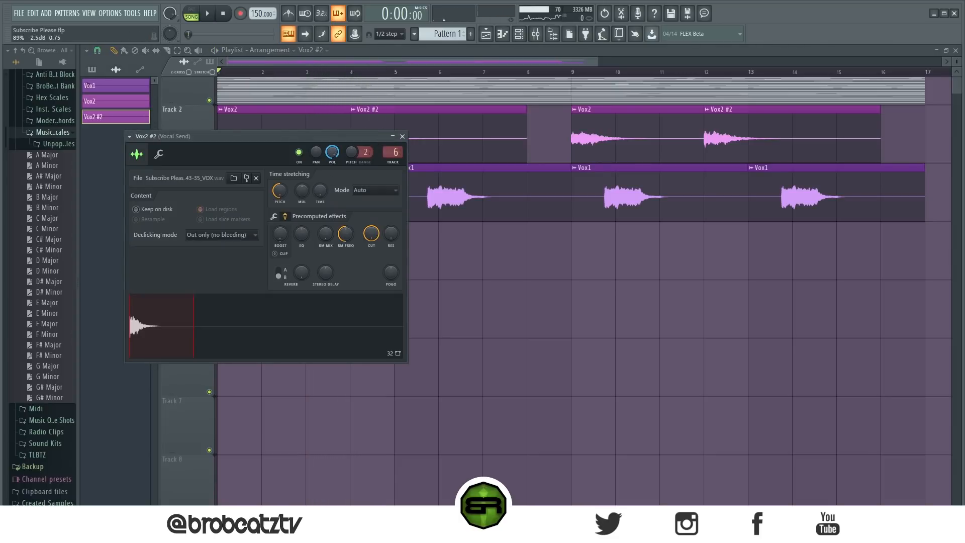
pyautogui.press('Escape')
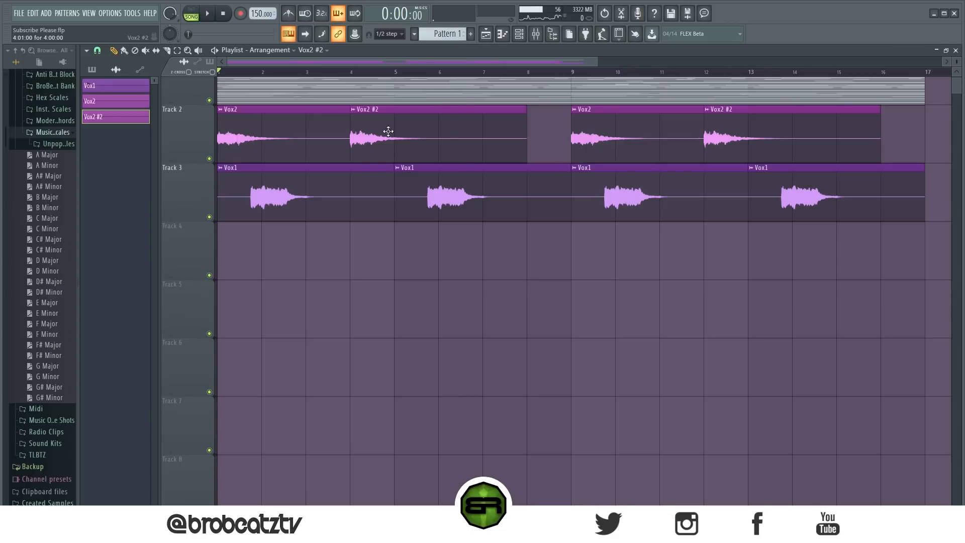
# Review the Fruity Reeverb 2 settings on the Vocal Send mixer track
pyautogui.click(536, 39)
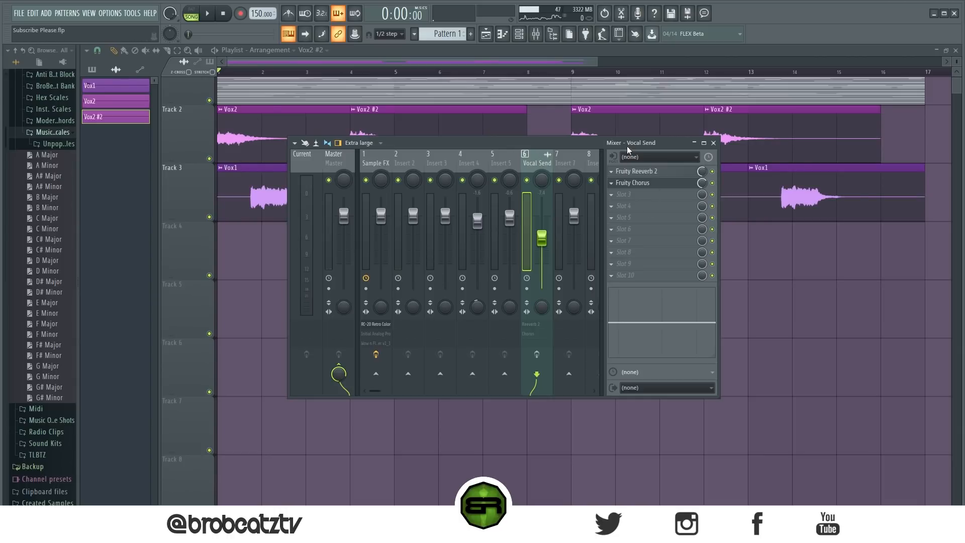
pyautogui.click(655, 172)
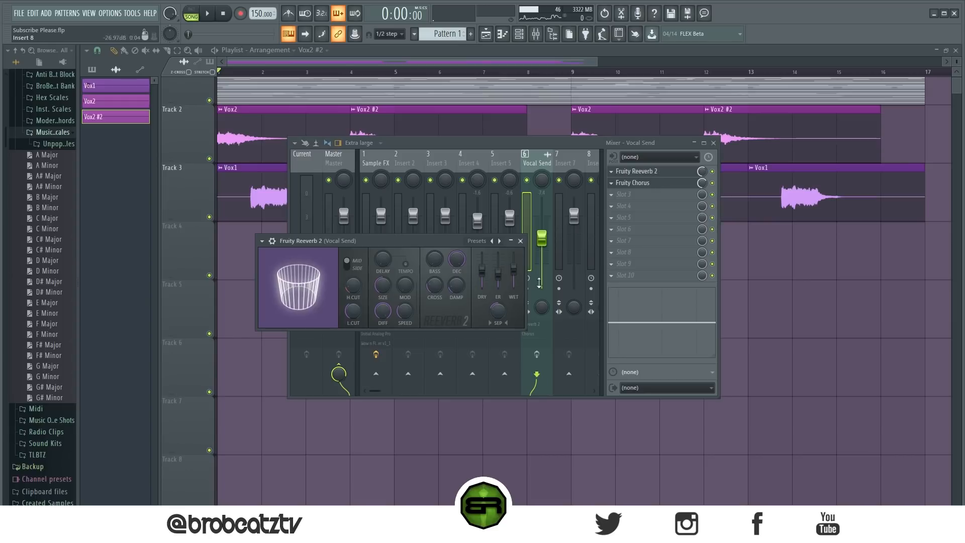
pyautogui.moveTo(382, 241); pyautogui.dragTo(341, 219)
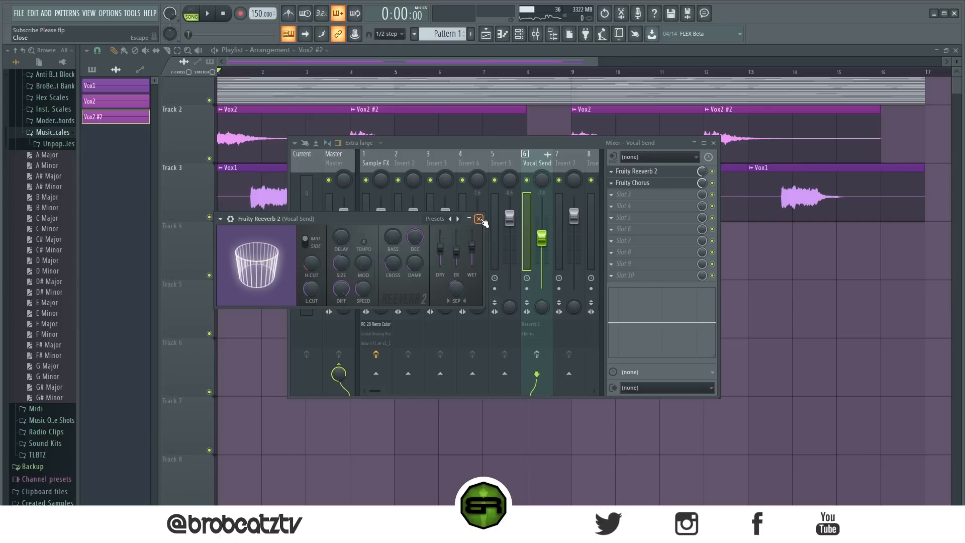
pyautogui.click(480, 219)
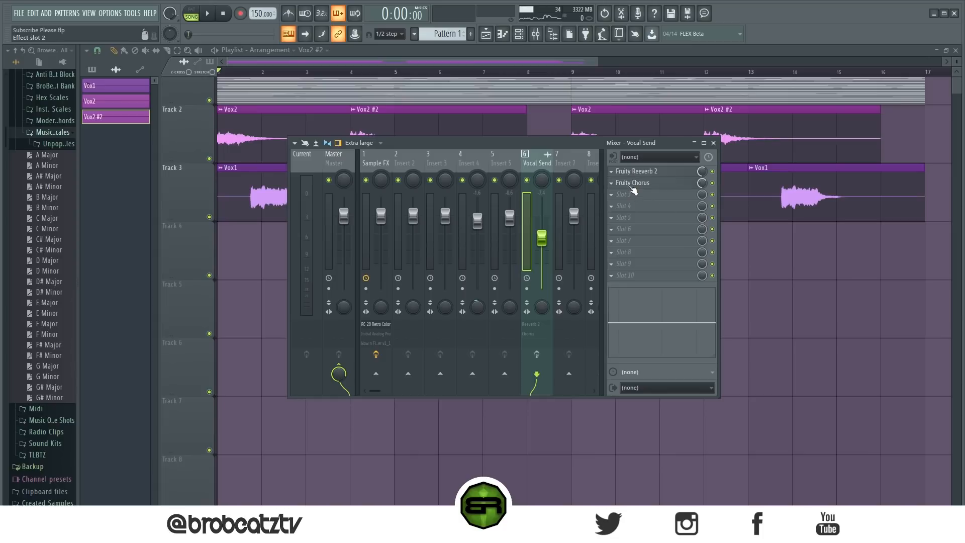
# Review the delay, depth, stereo and LFO settings of the Fruity Chorus on the Vocal Send mixer track
pyautogui.moveTo(406, 224); pyautogui.dragTo(386, 209)
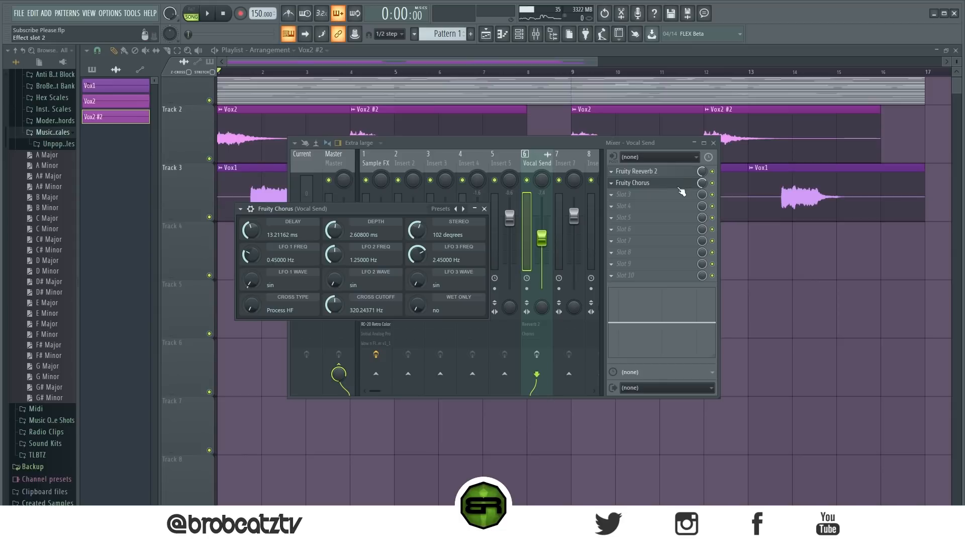
pyautogui.click(484, 209)
pyautogui.click(536, 33)
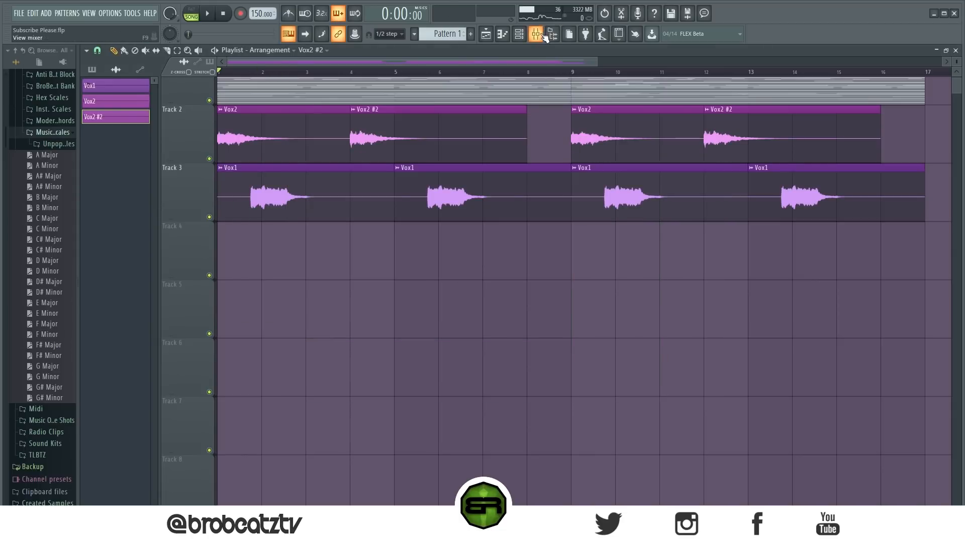
pyautogui.click(536, 34)
pyautogui.press('F9')
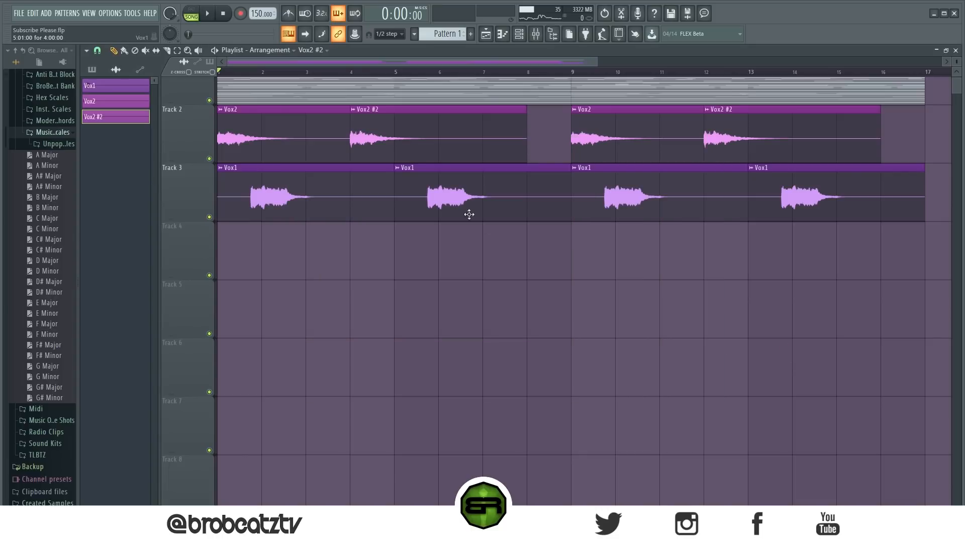
# Play back the arrangement while examining the levels and effects of the Vocal Send mixer track
pyautogui.press('space')
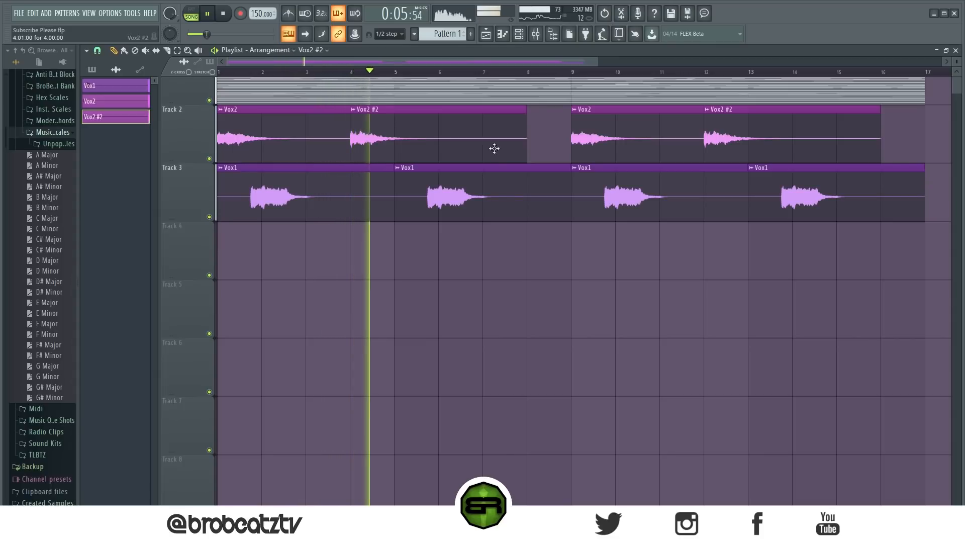
pyautogui.press('F9')
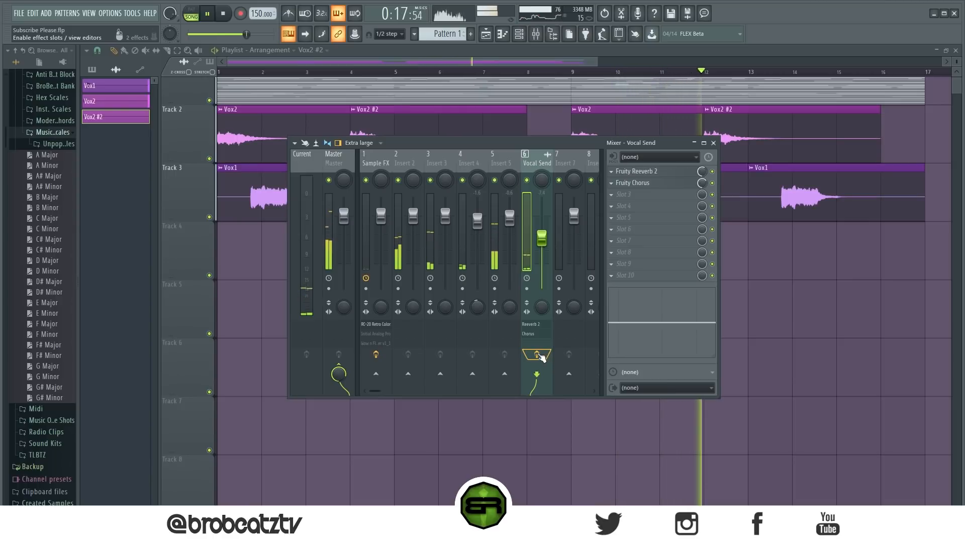
pyautogui.press('space')
pyautogui.click(713, 143)
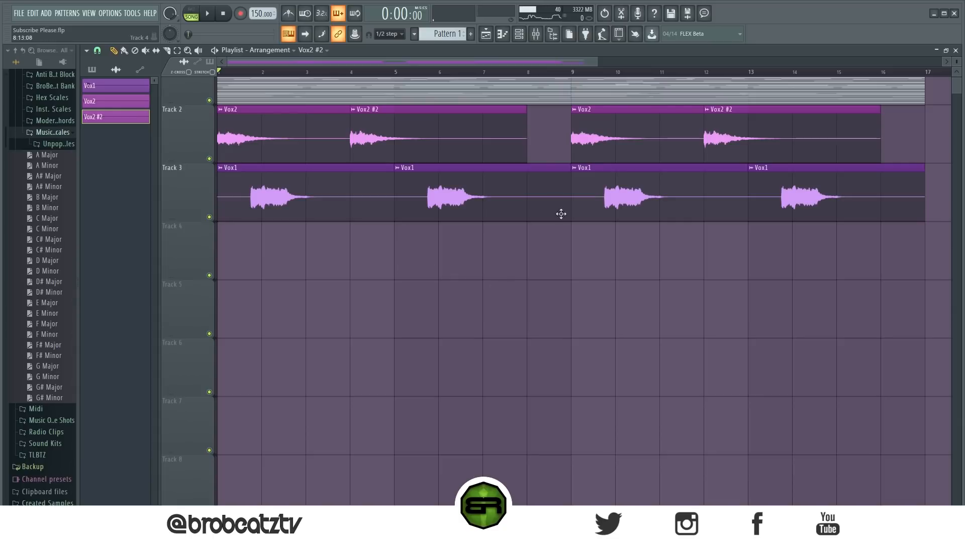
# Route the two Guitar tracks and the Flute track in the mixer only to the Sample FX track
pyautogui.click(536, 34)
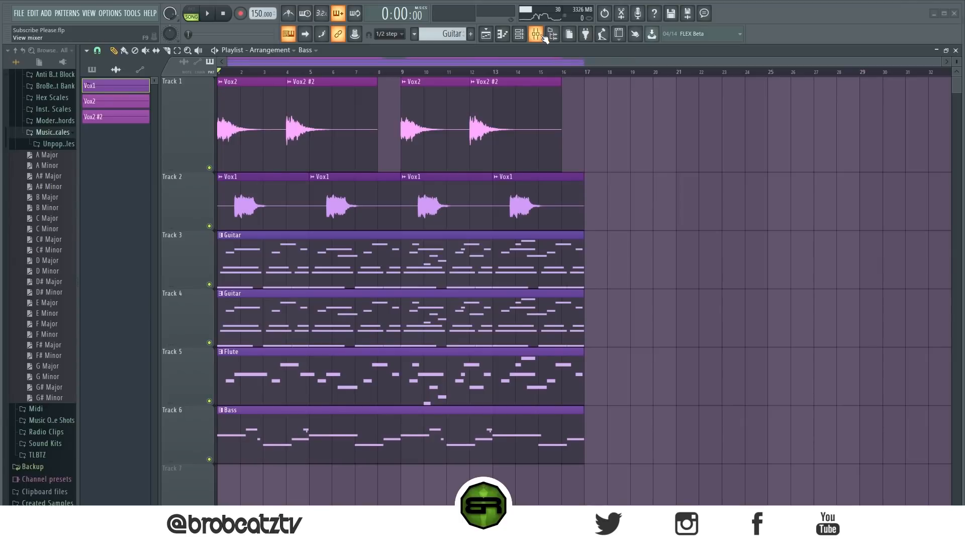
pyautogui.click(536, 34)
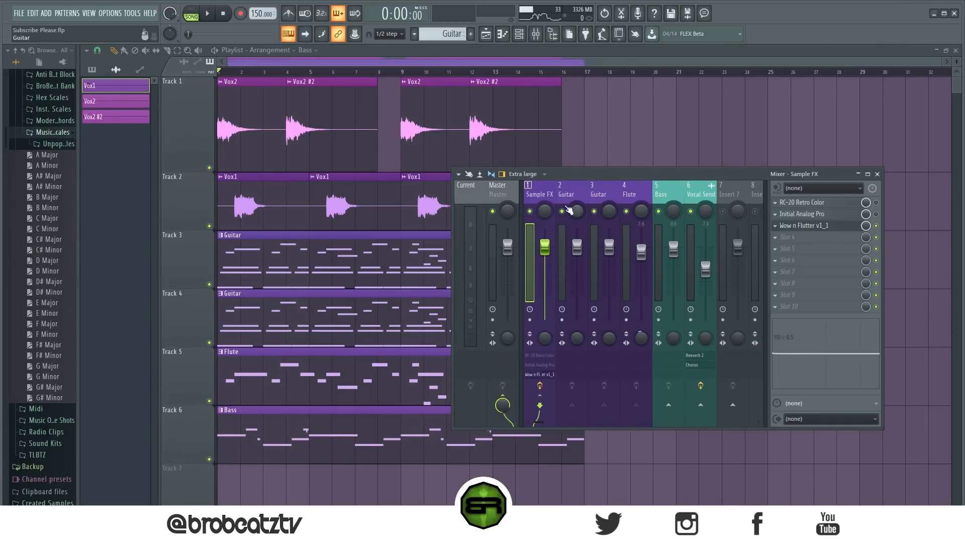
pyautogui.click(671, 192)
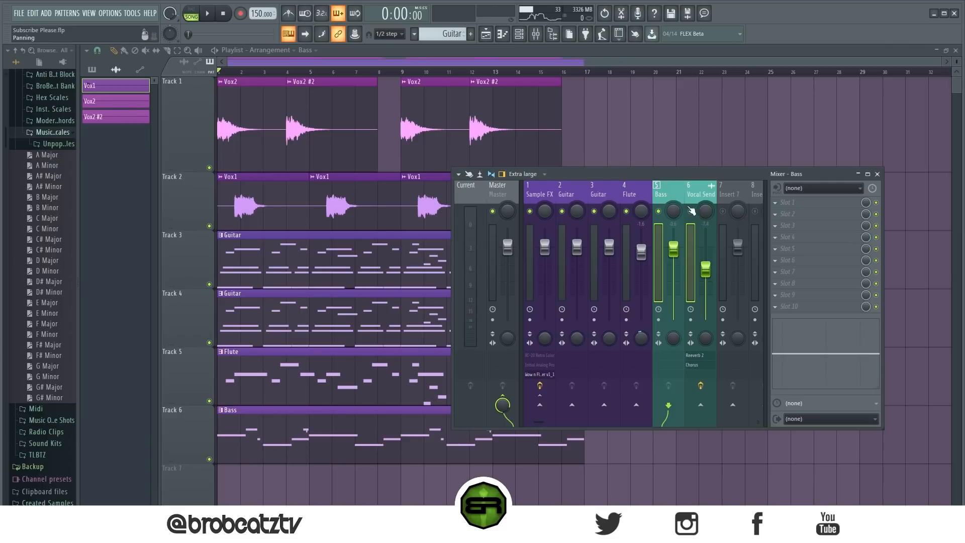
pyautogui.moveTo(630, 191); pyautogui.dragTo(546, 194)
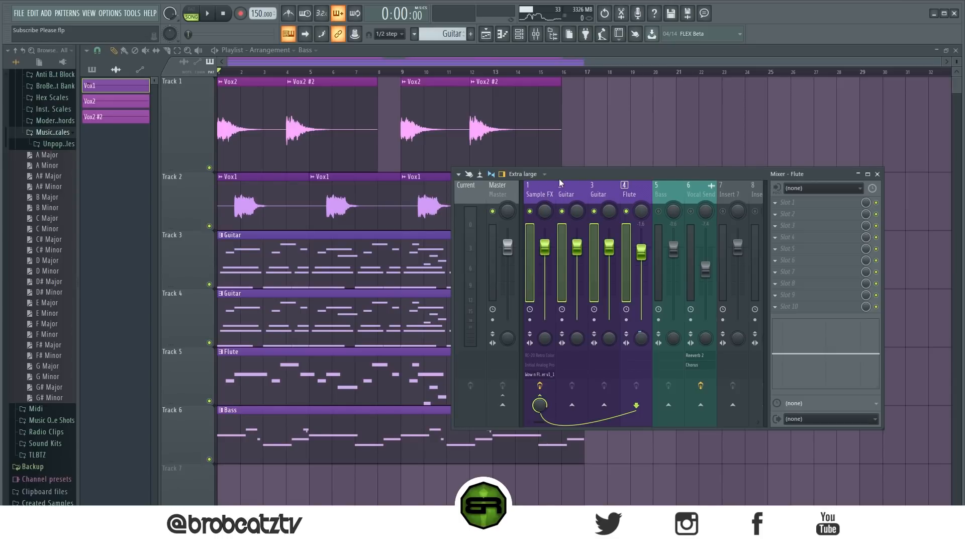
pyautogui.rightClick(539, 195)
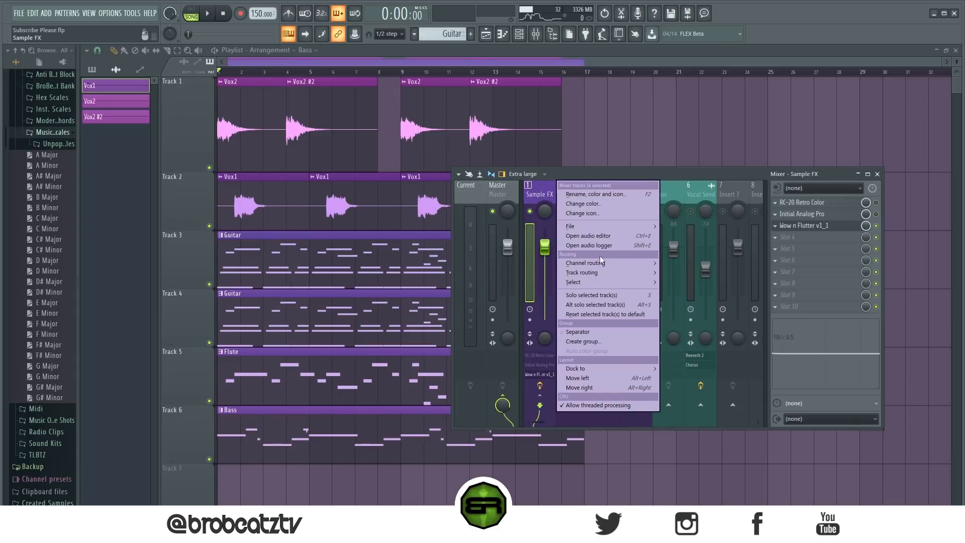
pyautogui.moveTo(610, 274)
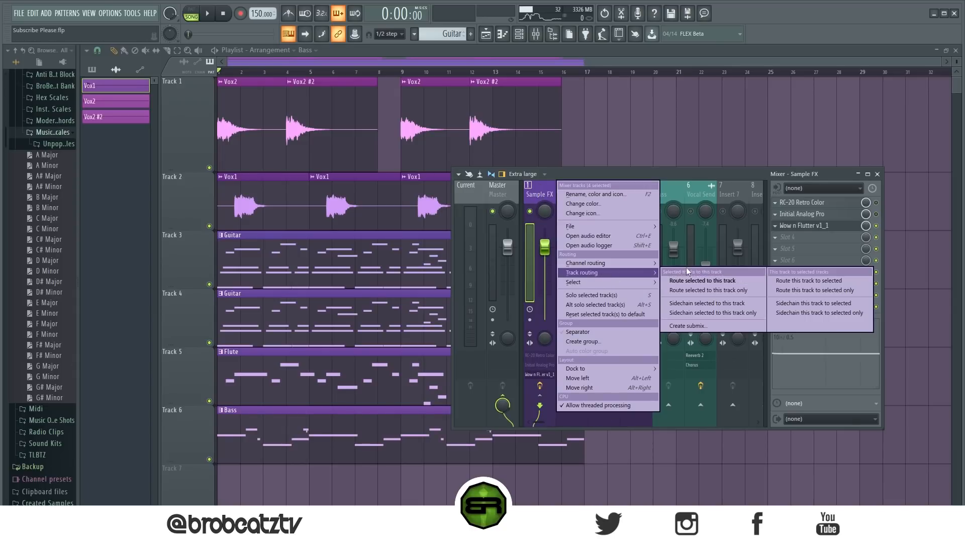
pyautogui.click(704, 291)
# Check the routing of the Guitar and Flute tracks and the effects loaded on the Sample FX track
pyautogui.click(577, 194)
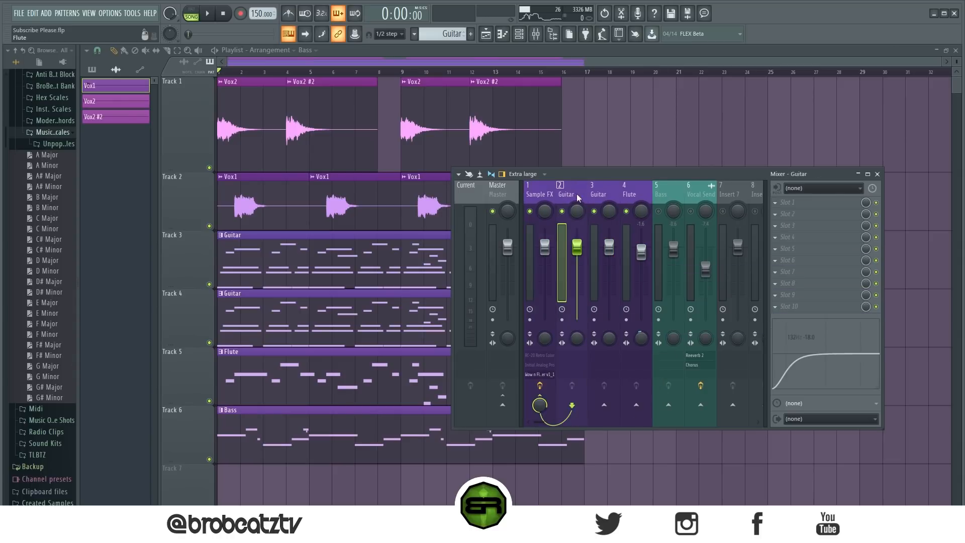
pyautogui.click(528, 397)
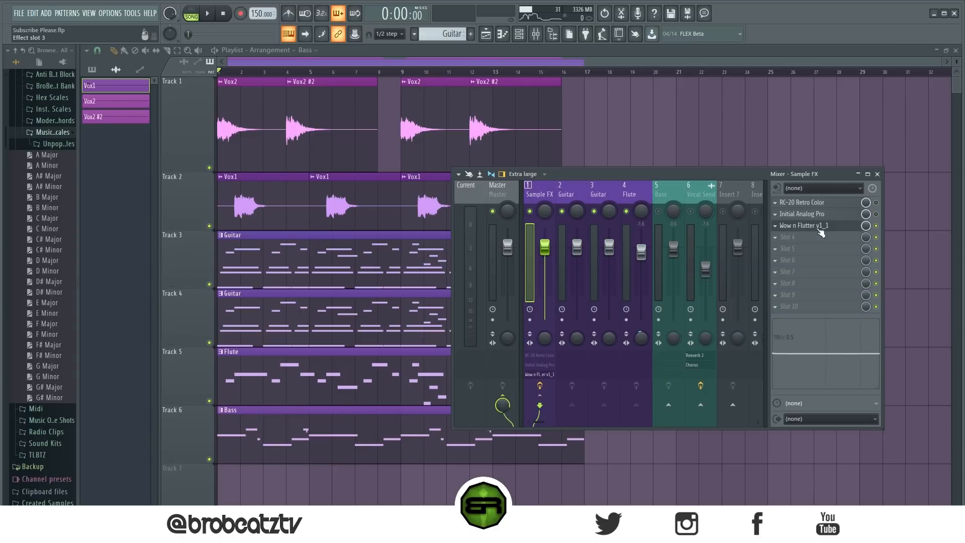
pyautogui.click(564, 195)
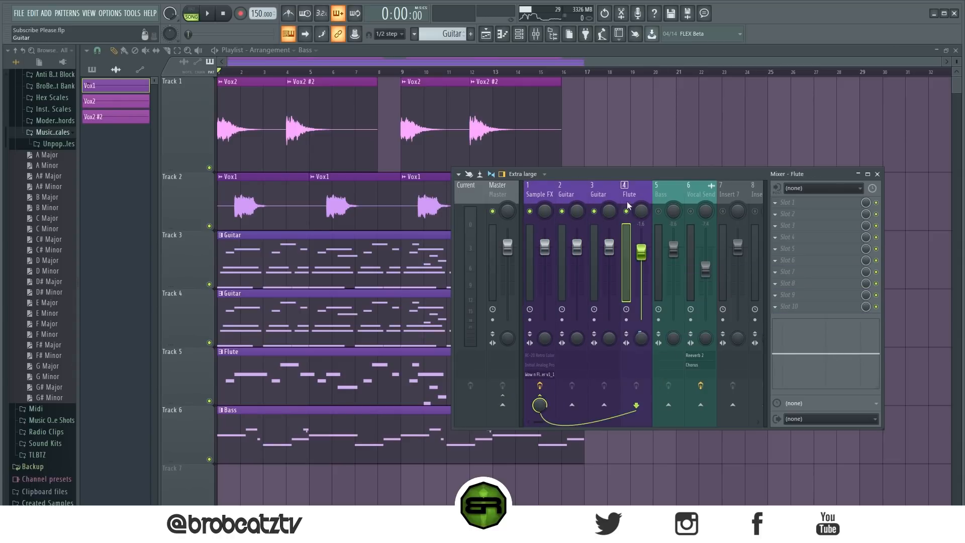
pyautogui.click(537, 196)
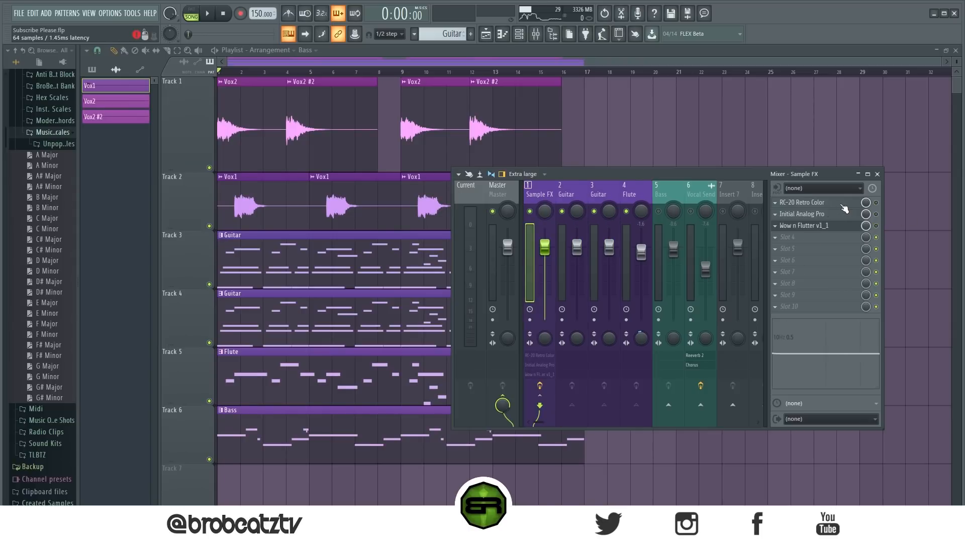
# Audition the RC-20 Retro Color effect on the Sample FX track by enabling it during playback of the arrangement
pyautogui.click(804, 202)
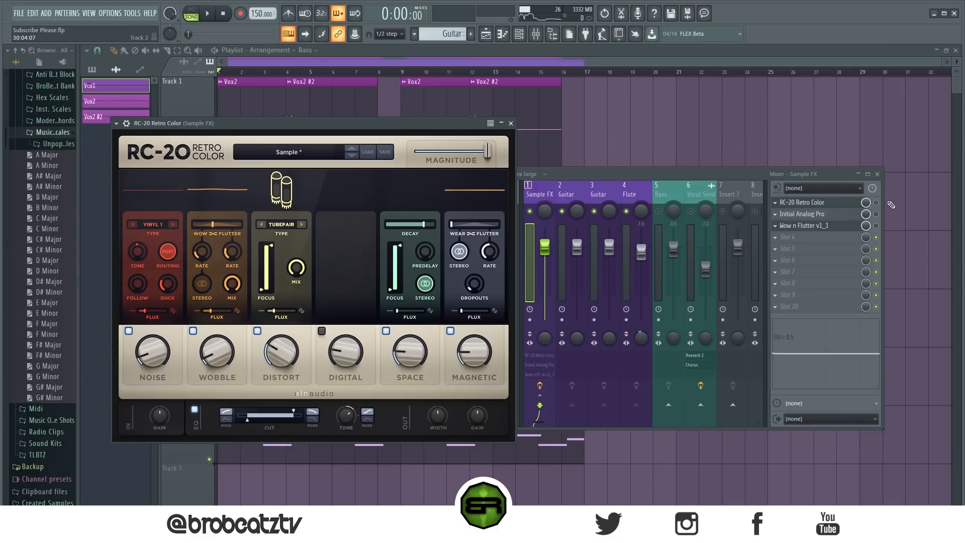
pyautogui.click(876, 203)
pyautogui.press('space')
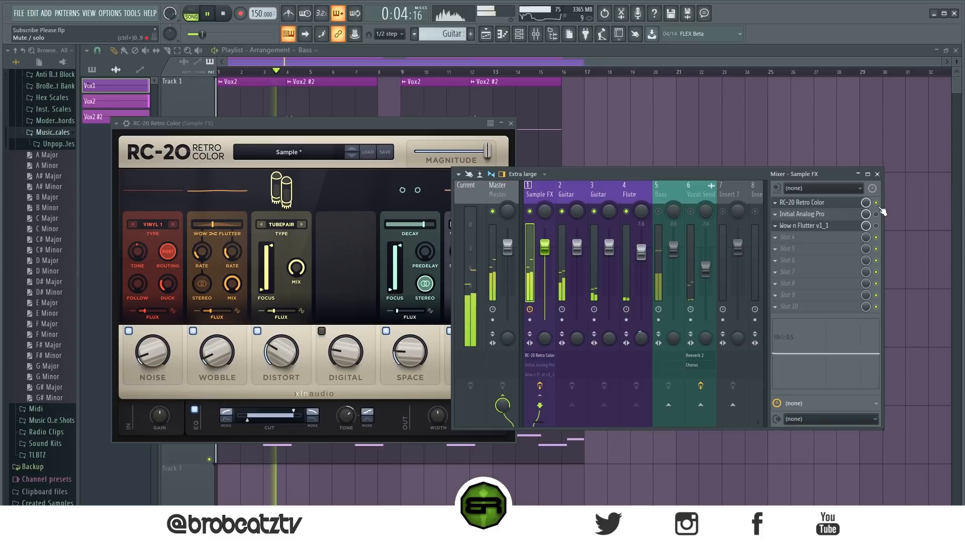
pyautogui.press('space')
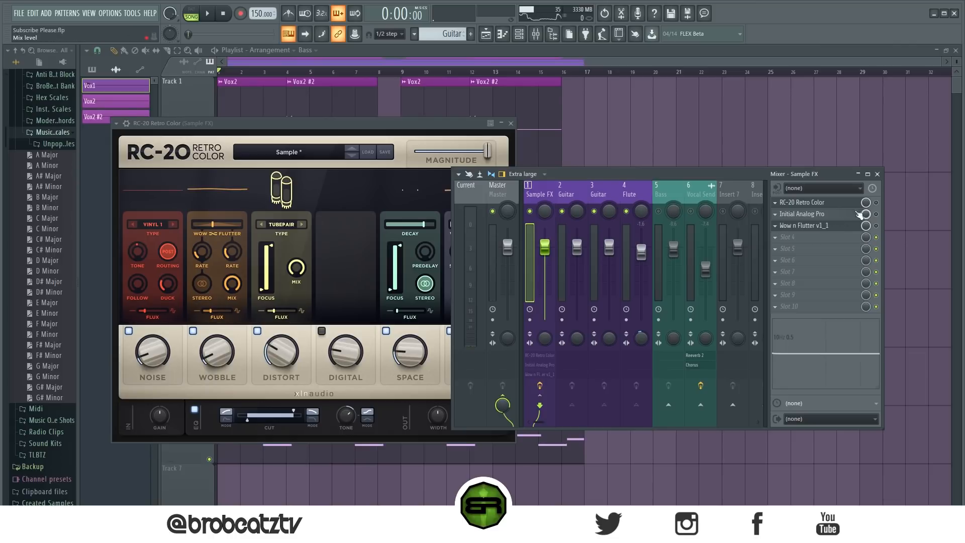
# Audition Initial Analog Pro on the Sample FX track with the Tape - VHS preset, and bypass it after playback
pyautogui.click(877, 214)
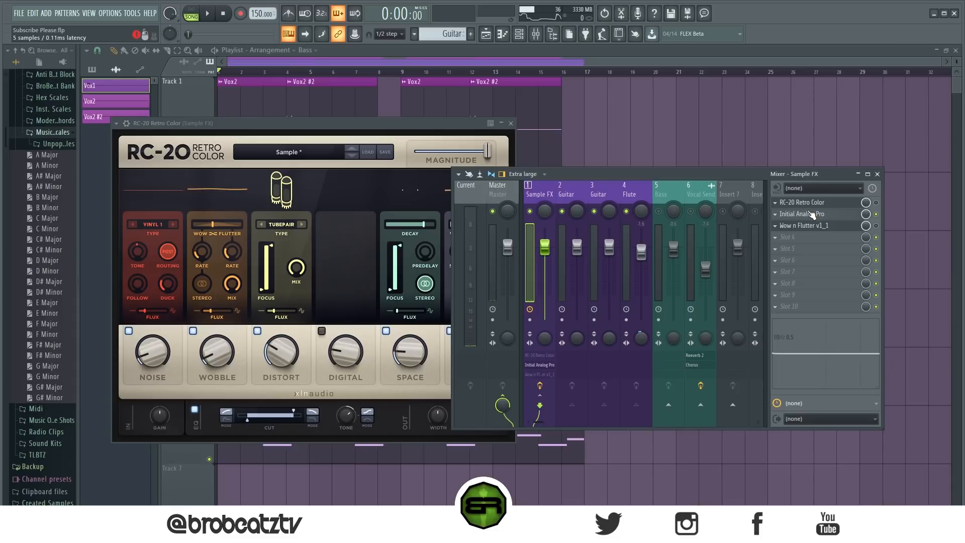
pyautogui.click(799, 214)
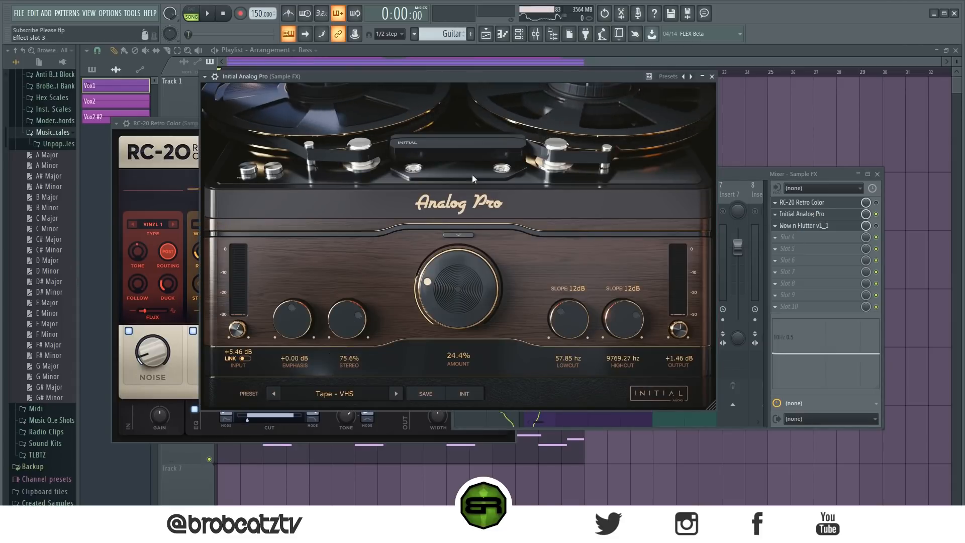
pyautogui.click(338, 397)
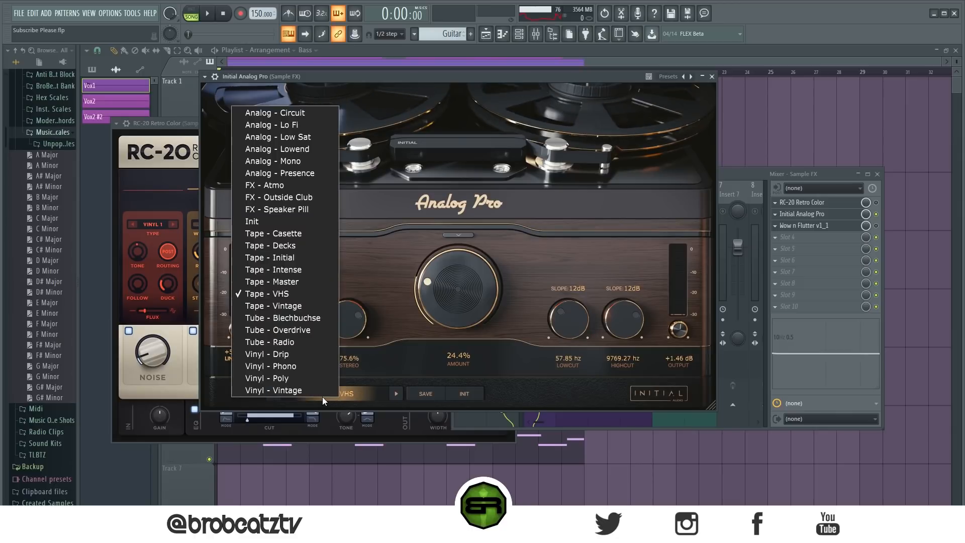
pyautogui.click(269, 295)
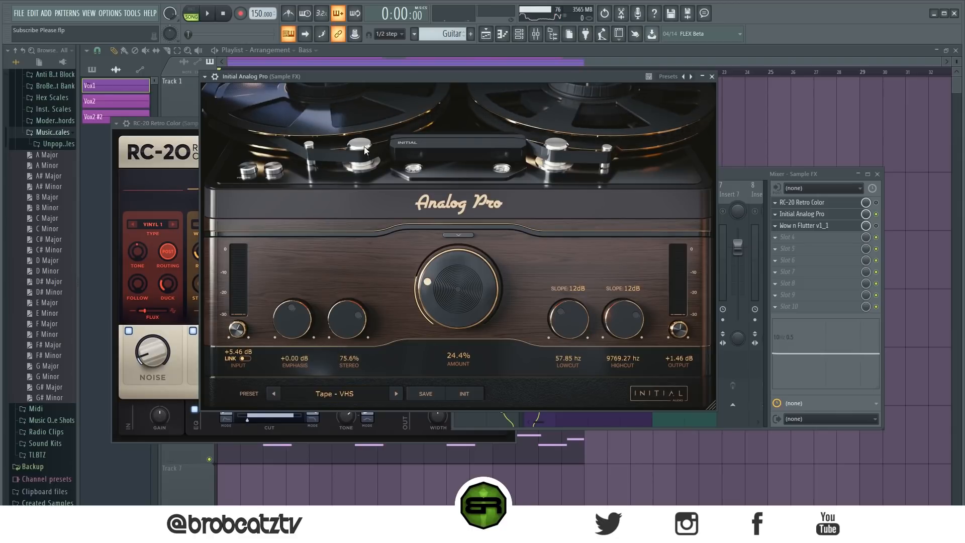
pyautogui.click(712, 76)
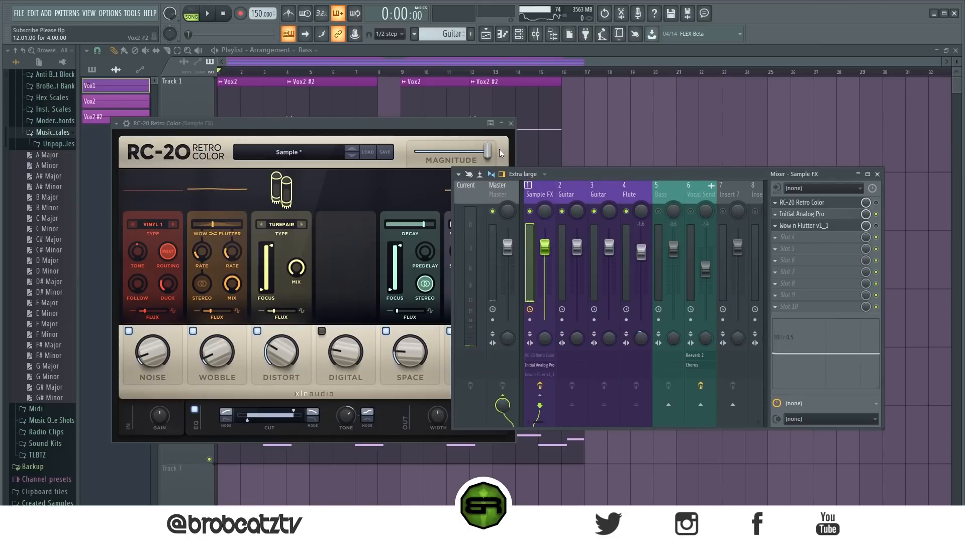
pyautogui.press('space')
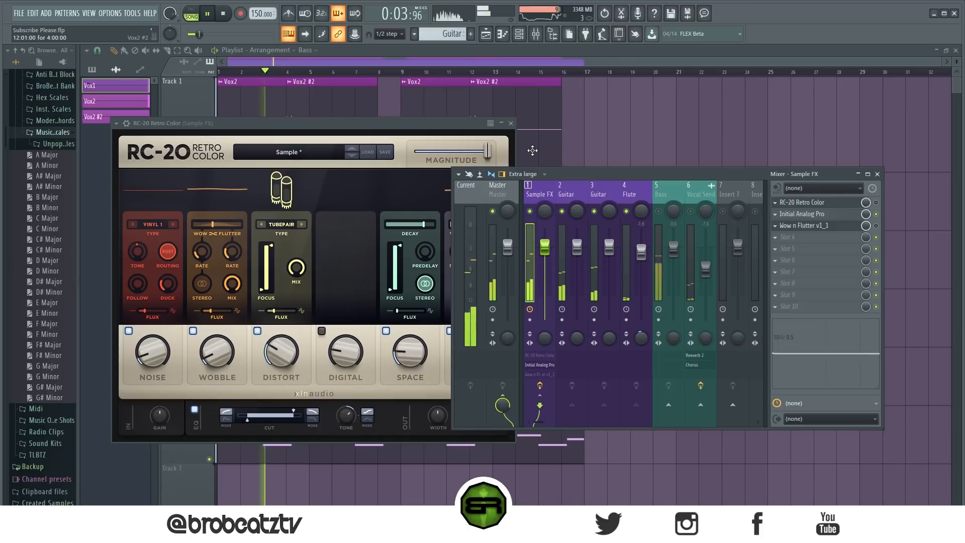
pyautogui.press('space')
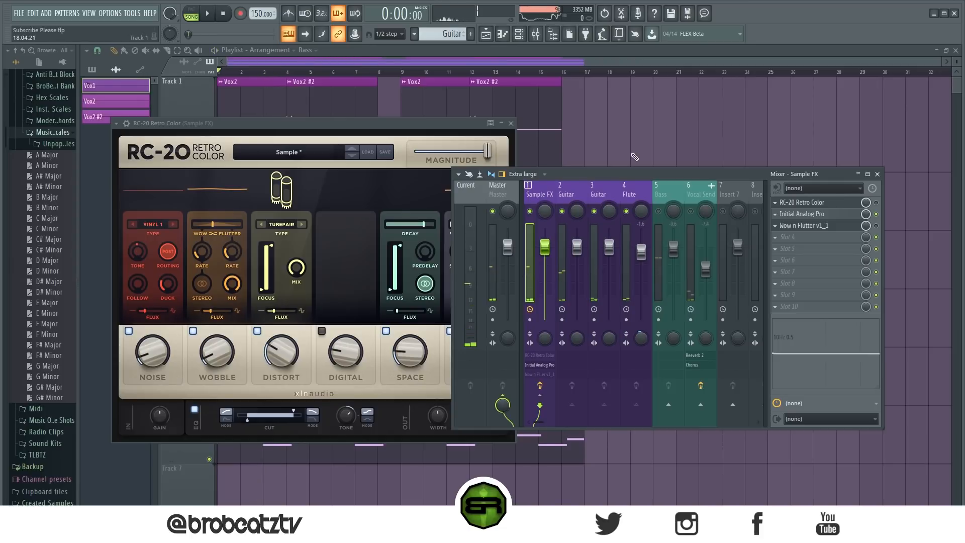
pyautogui.click(876, 215)
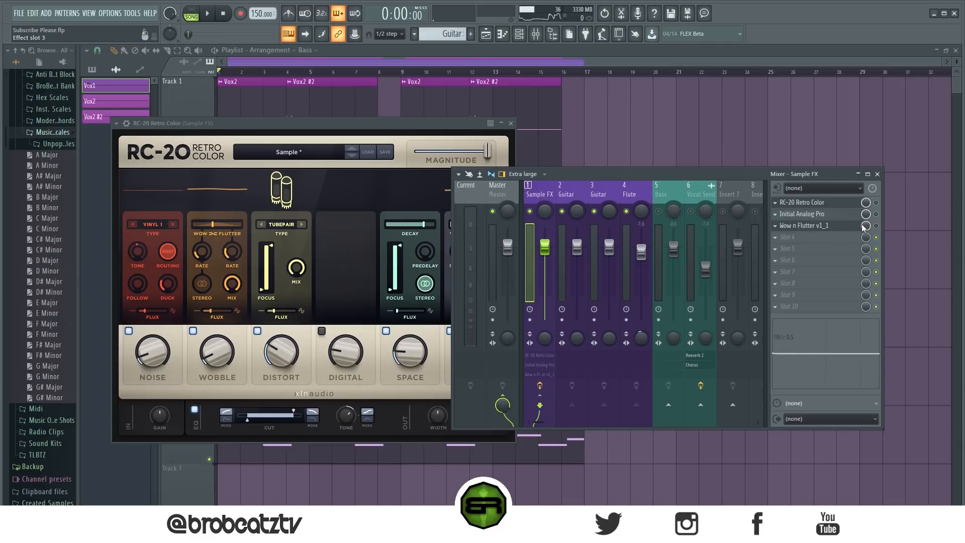
# Enable Wow n Flutter v1_1 on the Sample FX track and look through its preset list
pyautogui.click(877, 226)
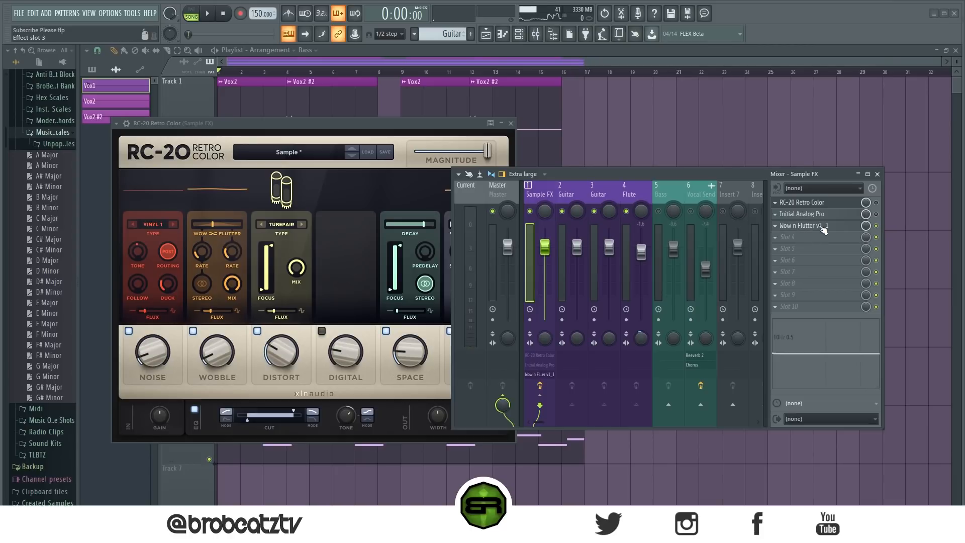
pyautogui.click(824, 229)
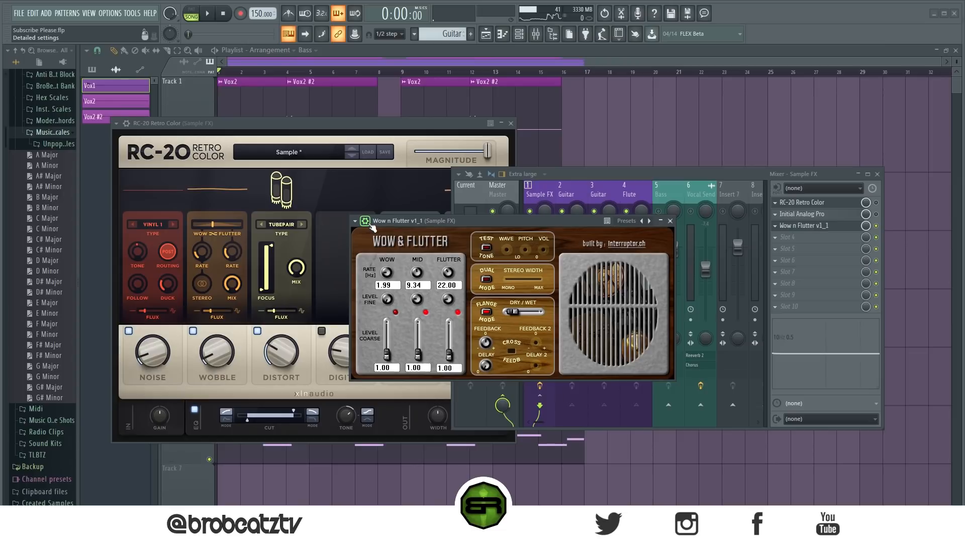
pyautogui.click(628, 221)
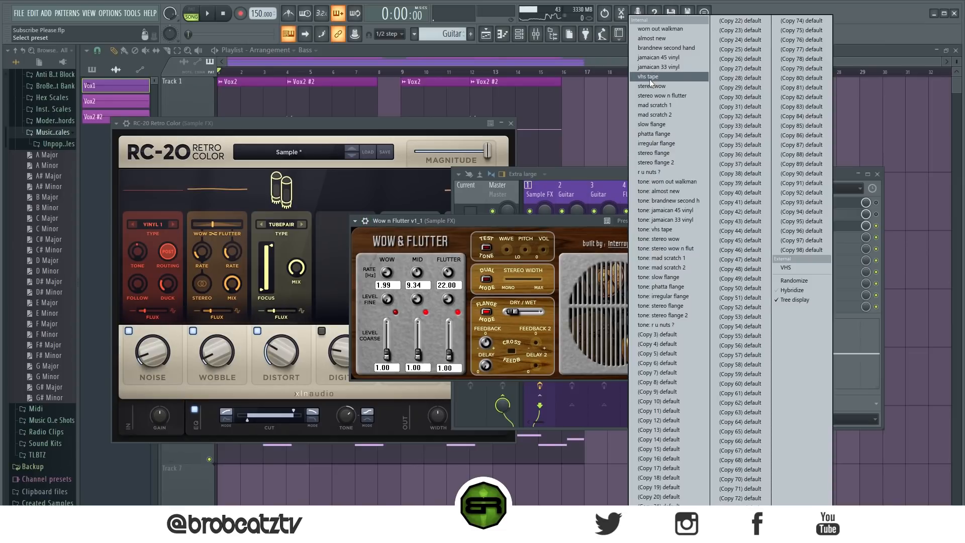
pyautogui.click(508, 217)
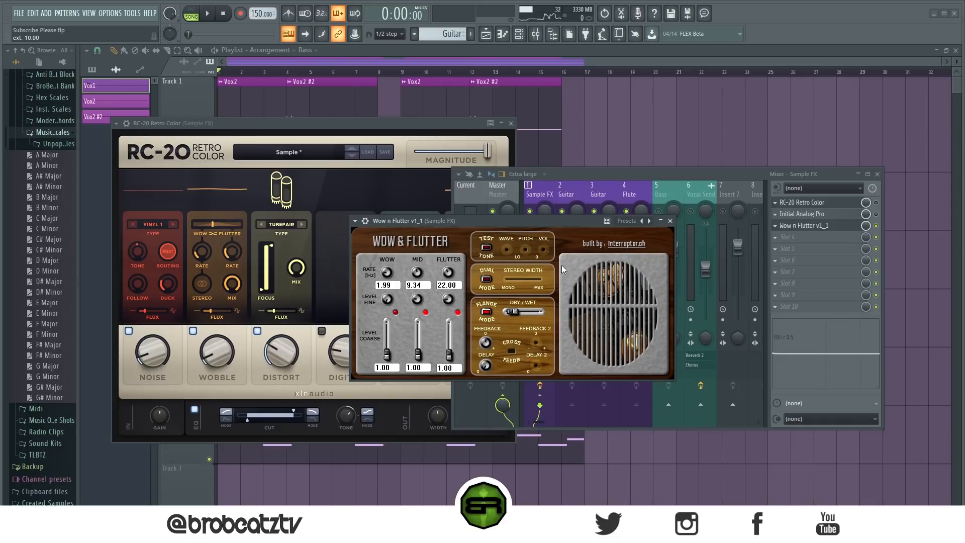
pyautogui.click(671, 221)
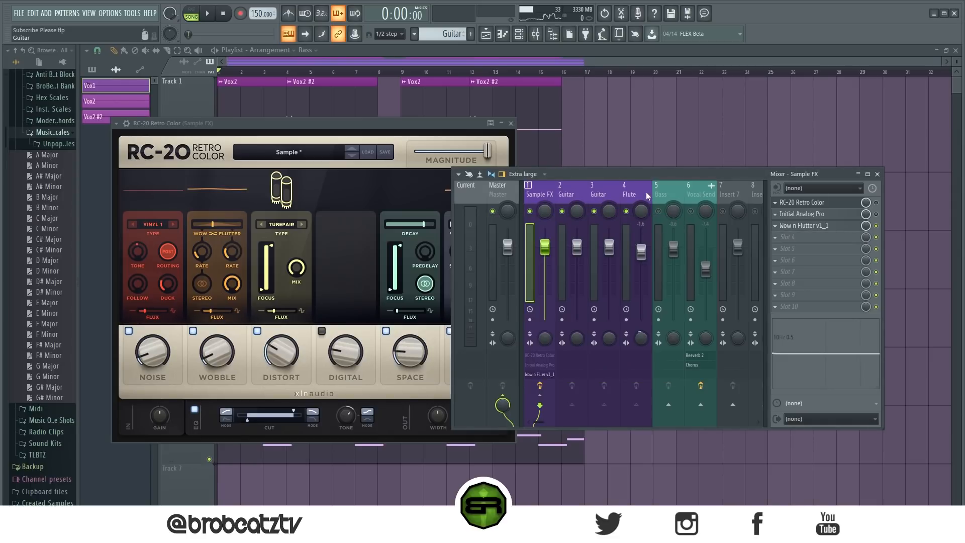
# Listen to the arrangement through Wow n Flutter while examining its wow, mid and flutter settings
pyautogui.press('space')
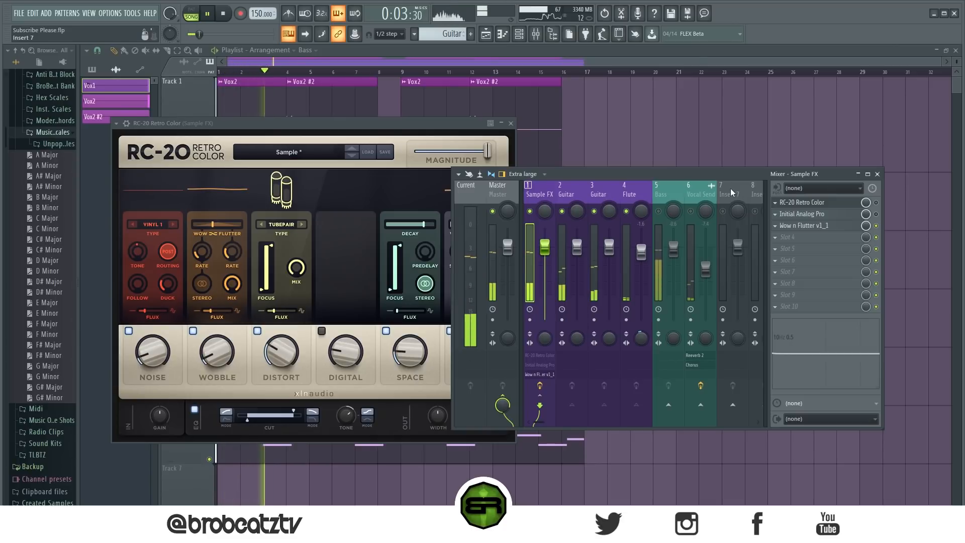
pyautogui.click(805, 227)
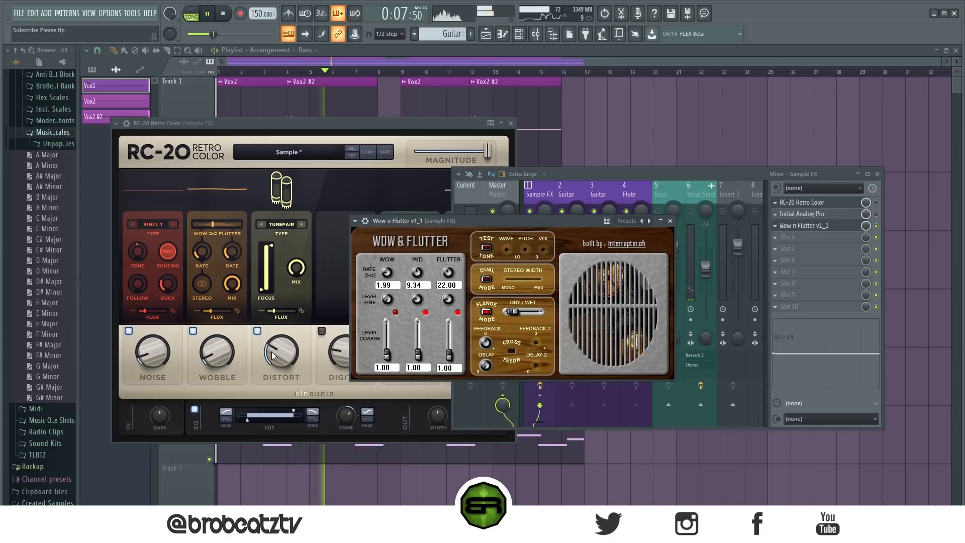
pyautogui.press('space')
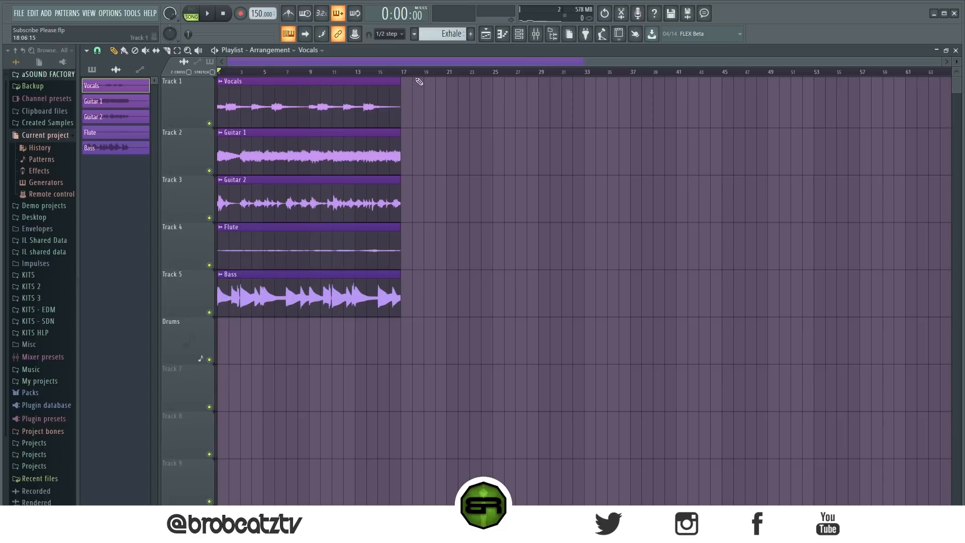
# Play back the rendered Vocals, Guitar 1, Guitar 2, Flute and Bass stems in the playlist
pyautogui.click(207, 14)
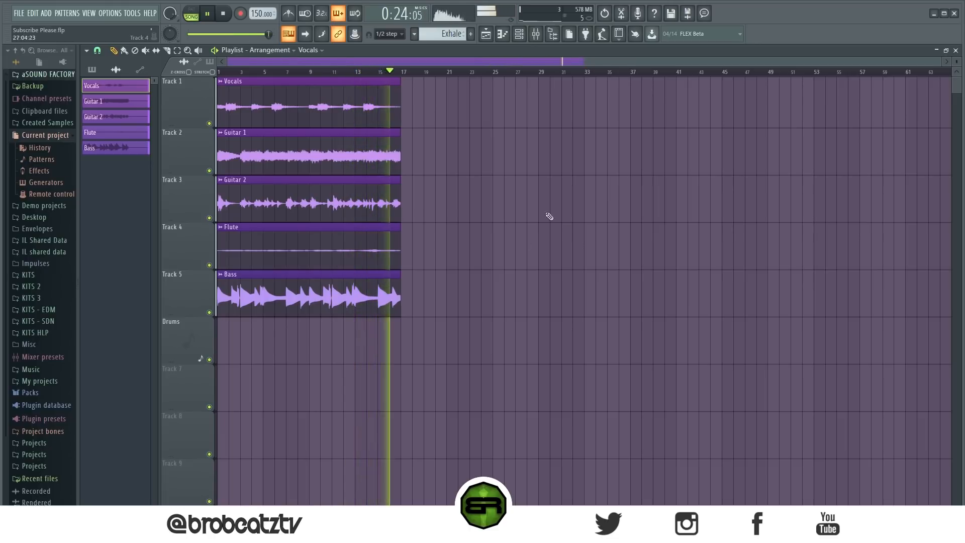
pyautogui.press('space')
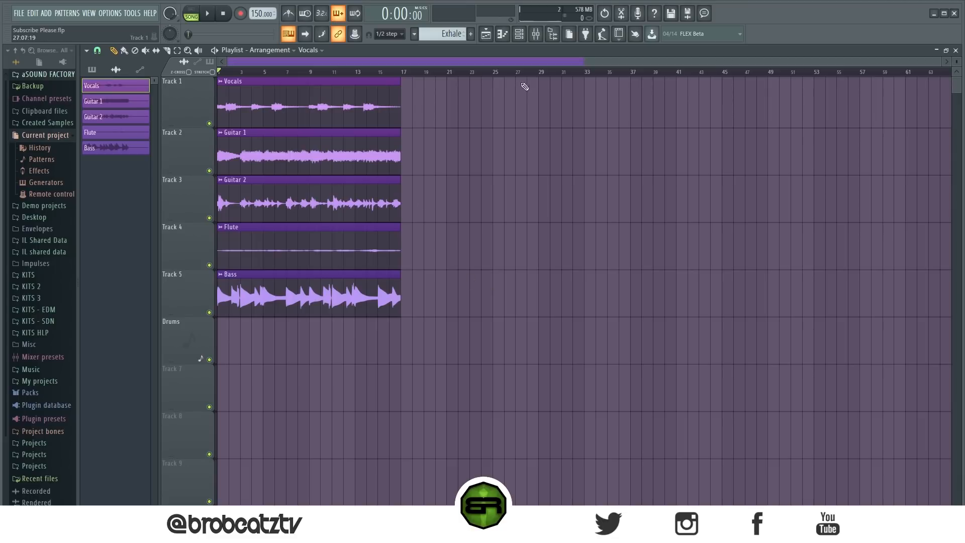
# Move the mixer clear of the stems and examine the HalfTime effect's settings on the Master track
pyautogui.click(535, 39)
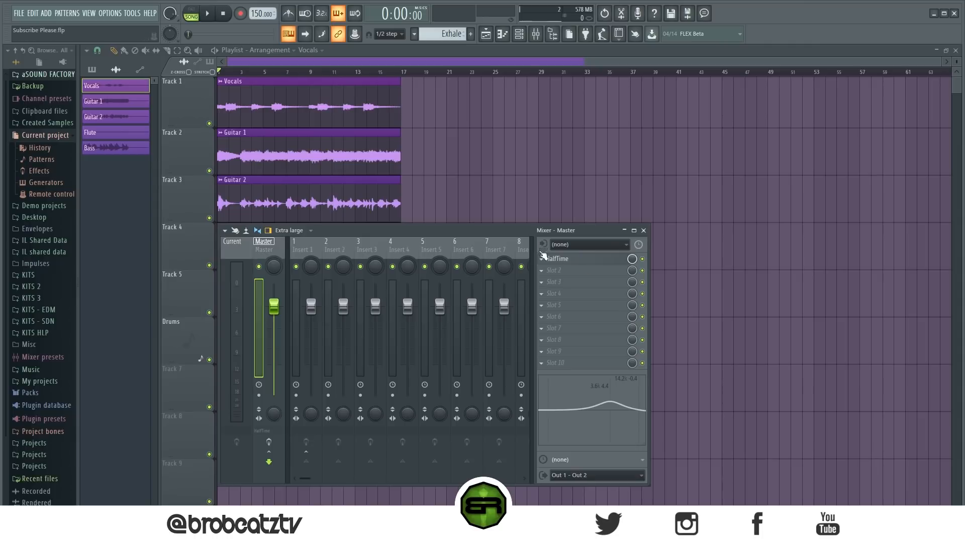
pyautogui.moveTo(519, 230); pyautogui.dragTo(744, 119)
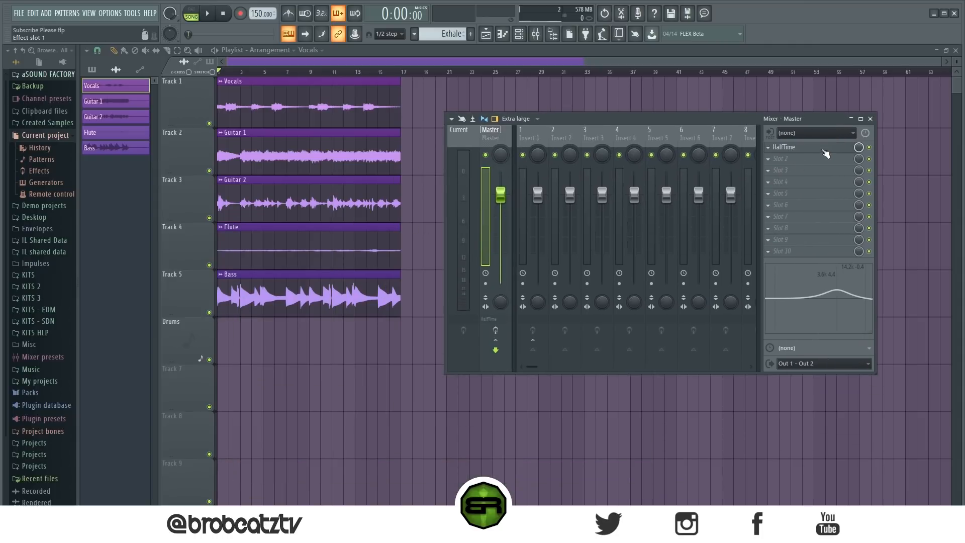
pyautogui.click(825, 150)
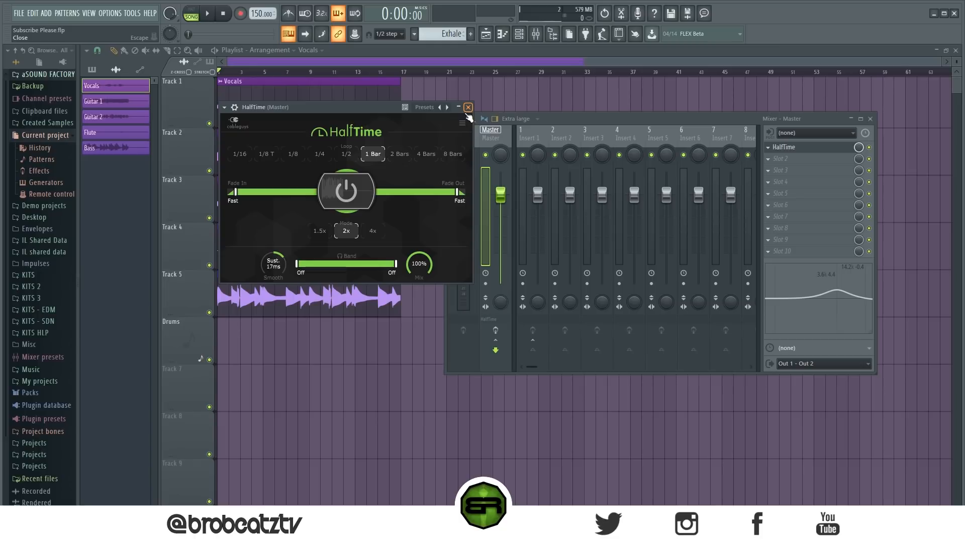
pyautogui.click(468, 107)
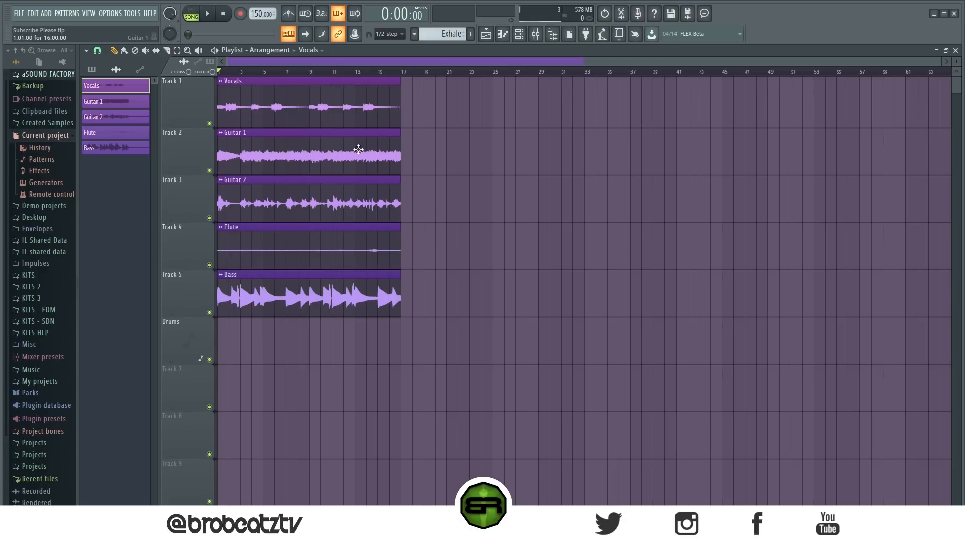
# Raise the time-stretching pitch of the Vocals, Guitar 1 and Guitar 2 clips in their channel settings
pyautogui.doubleClick(310, 105)
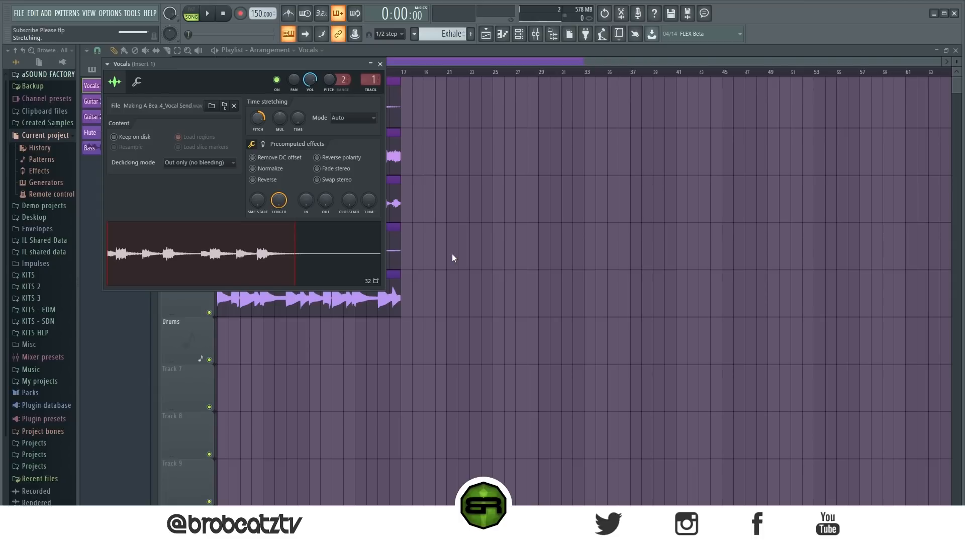
pyautogui.click(380, 64)
pyautogui.click(370, 174)
pyautogui.doubleClick(371, 173)
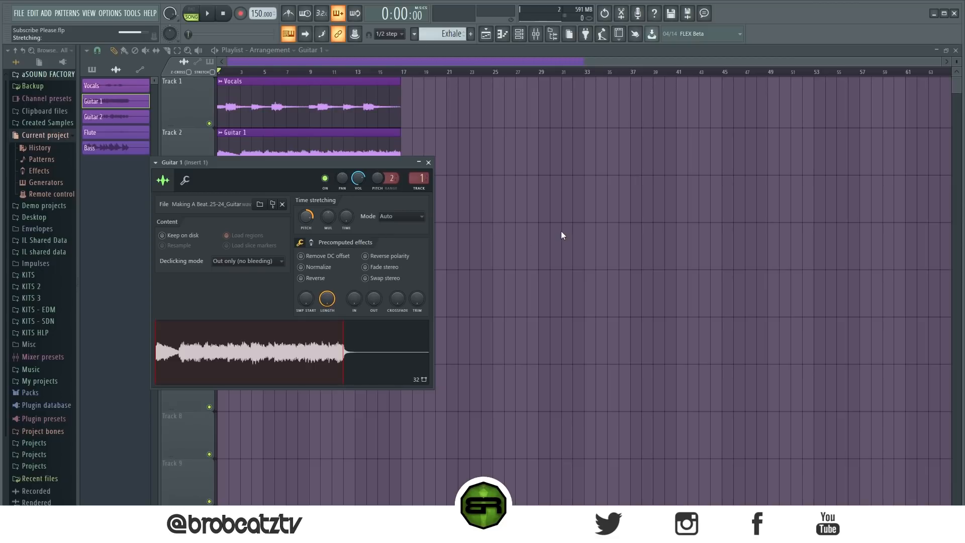
pyautogui.press('Escape')
pyautogui.click(321, 211)
pyautogui.doubleClick(320, 211)
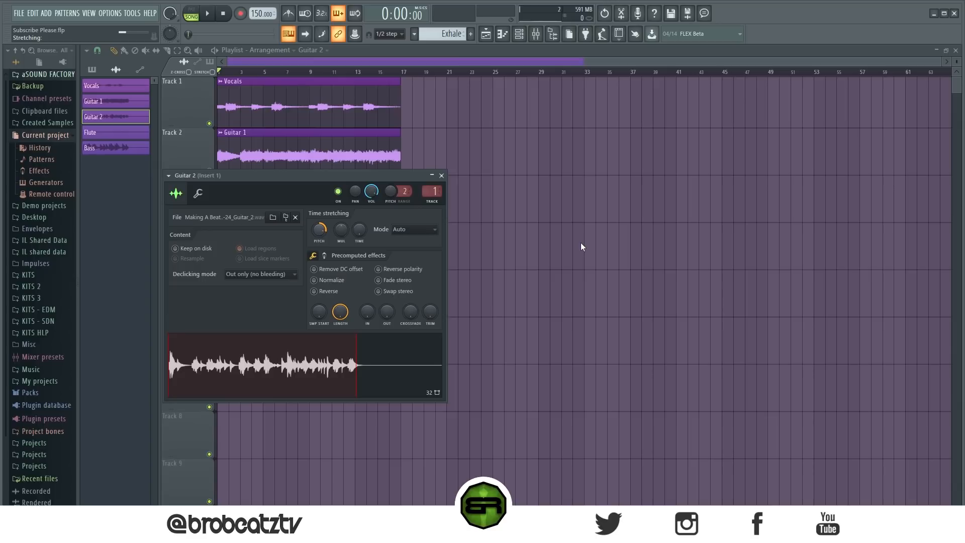
pyautogui.press('Escape')
pyautogui.press('Escape')
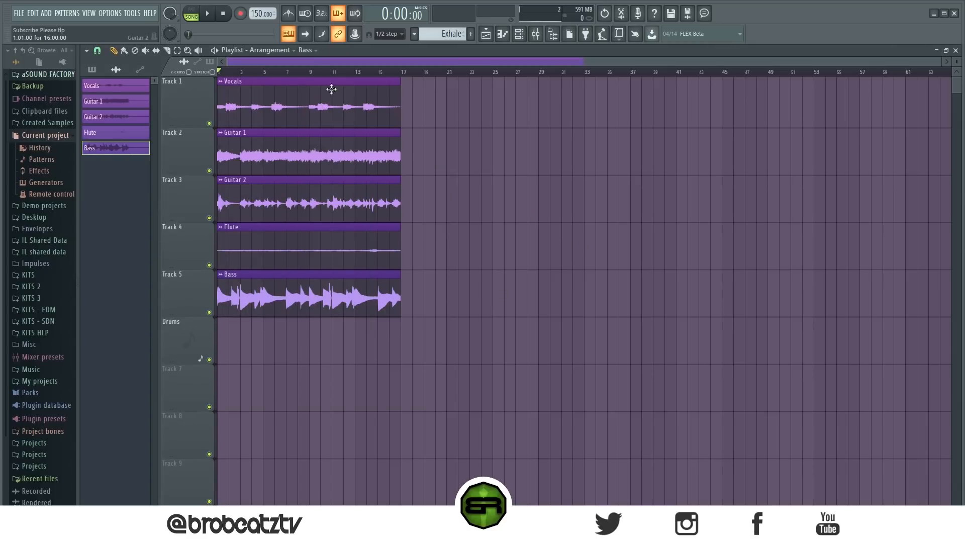
# Play the pitched stems briefly while watching the mixer levels, and check the Master track's effect slots
pyautogui.click(536, 34)
pyautogui.press('F9')
pyautogui.press('space')
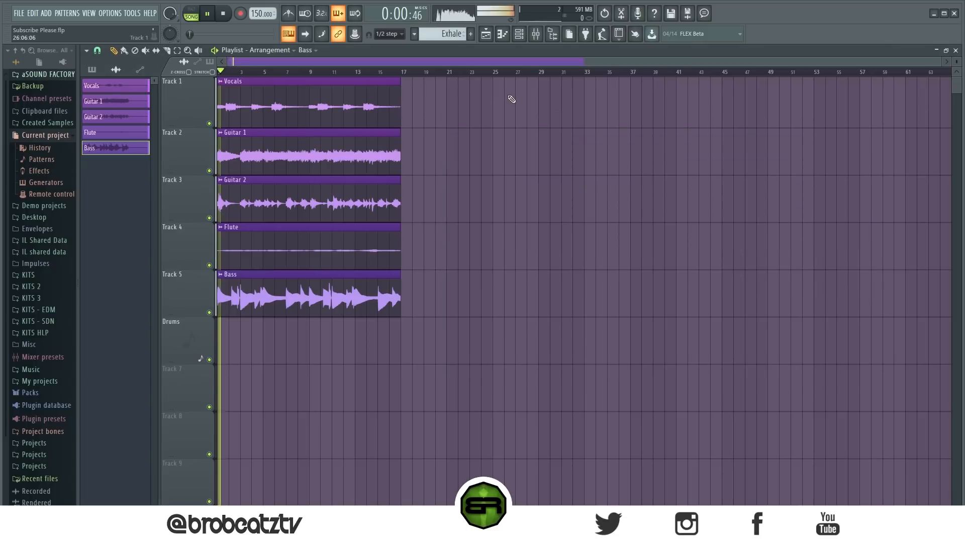
pyautogui.click(536, 35)
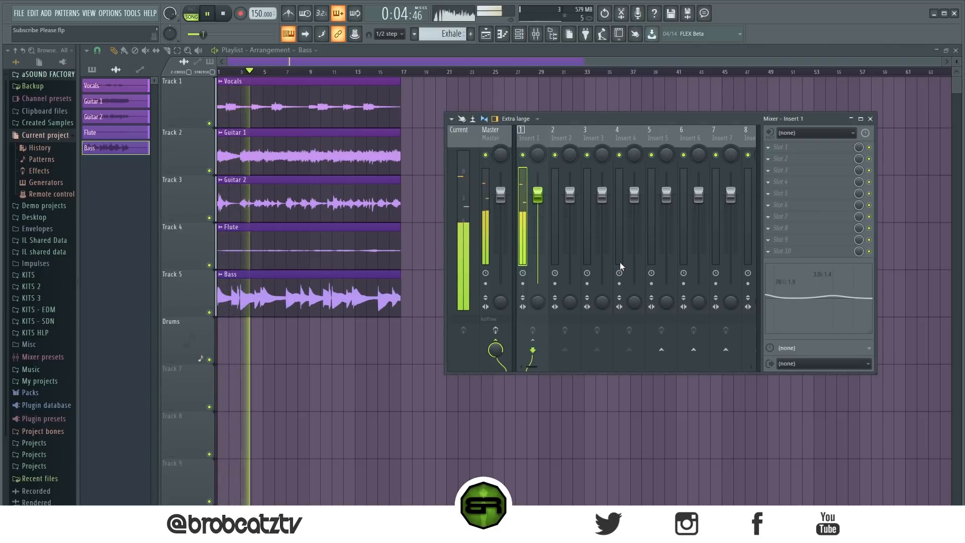
pyautogui.press('space')
pyautogui.click(508, 137)
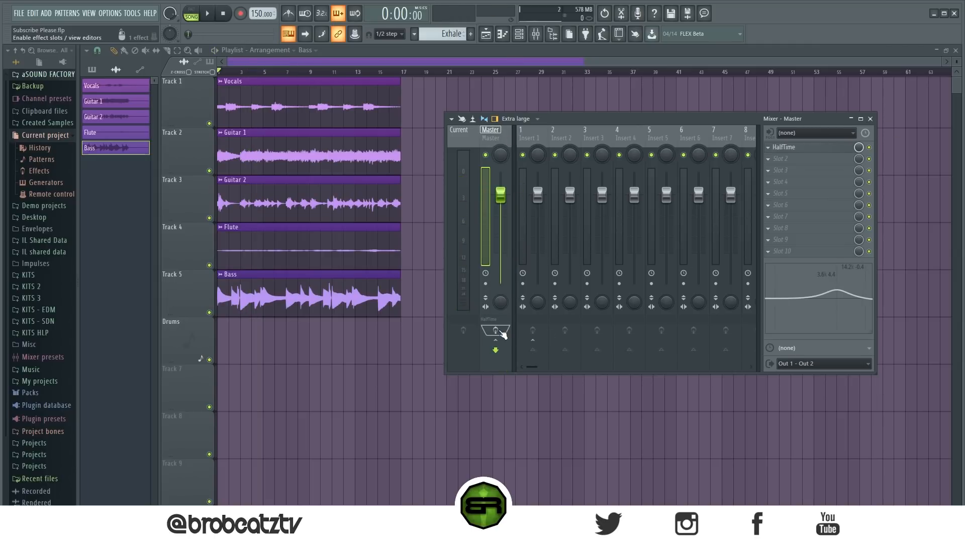
pyautogui.press('F9')
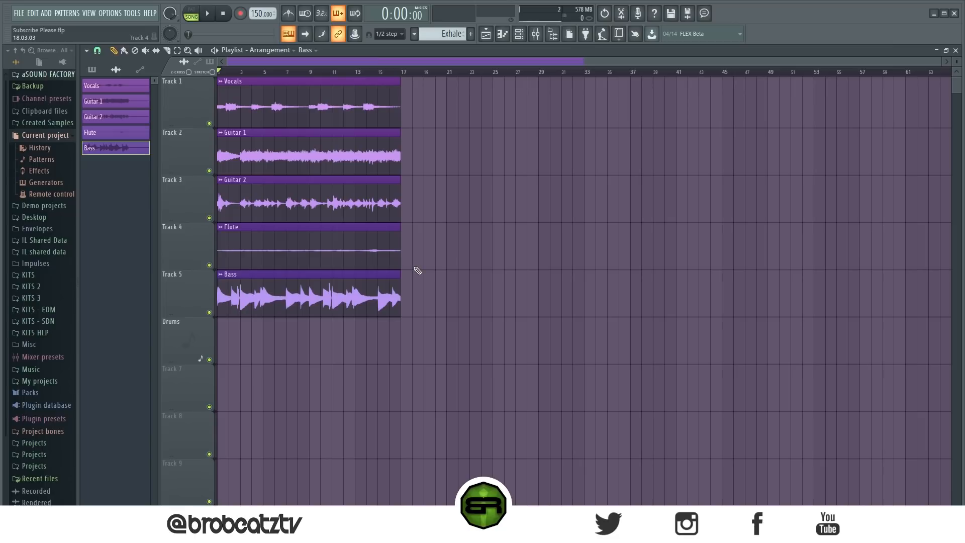
# Play through the 16-bar stem arrangement and view the Vocals clip's channel settings during playback
pyautogui.press('space')
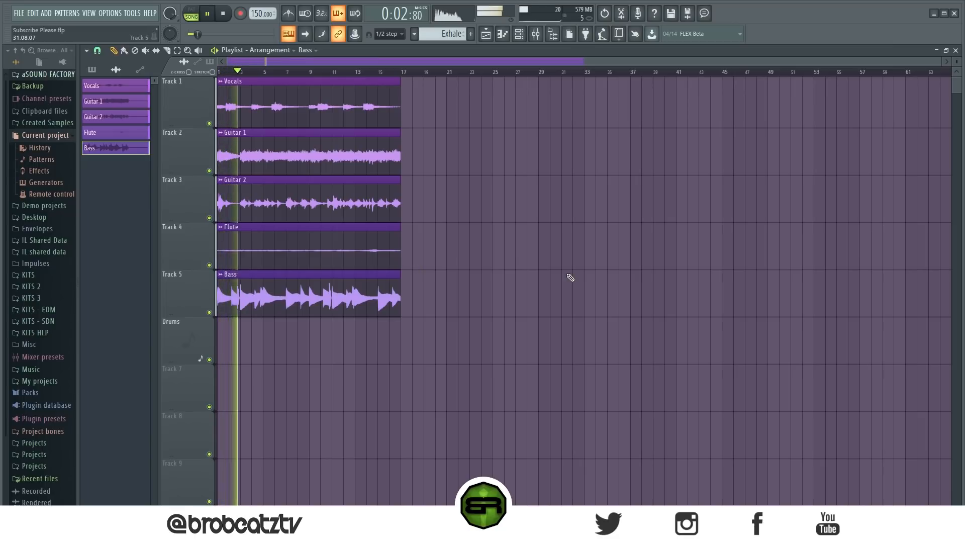
pyautogui.doubleClick(322, 108)
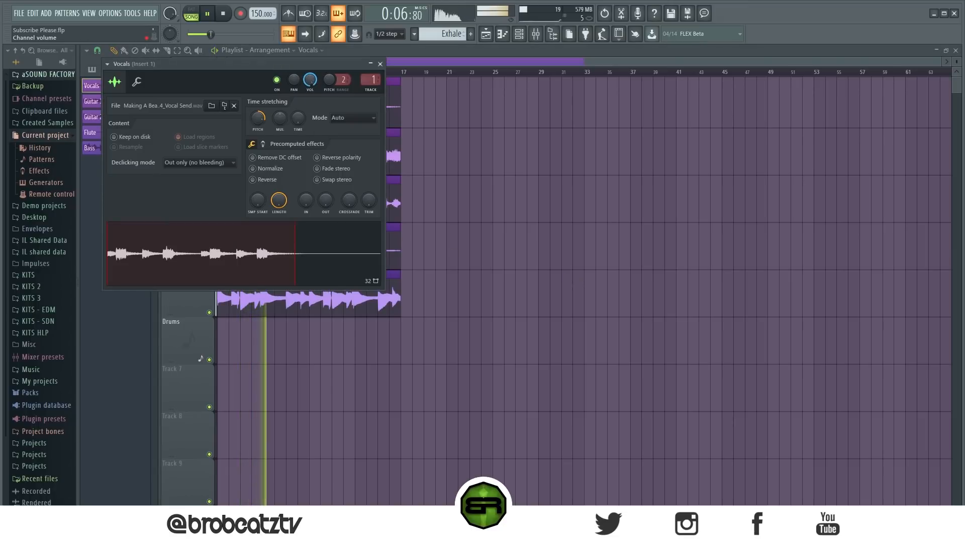
pyautogui.press('Escape')
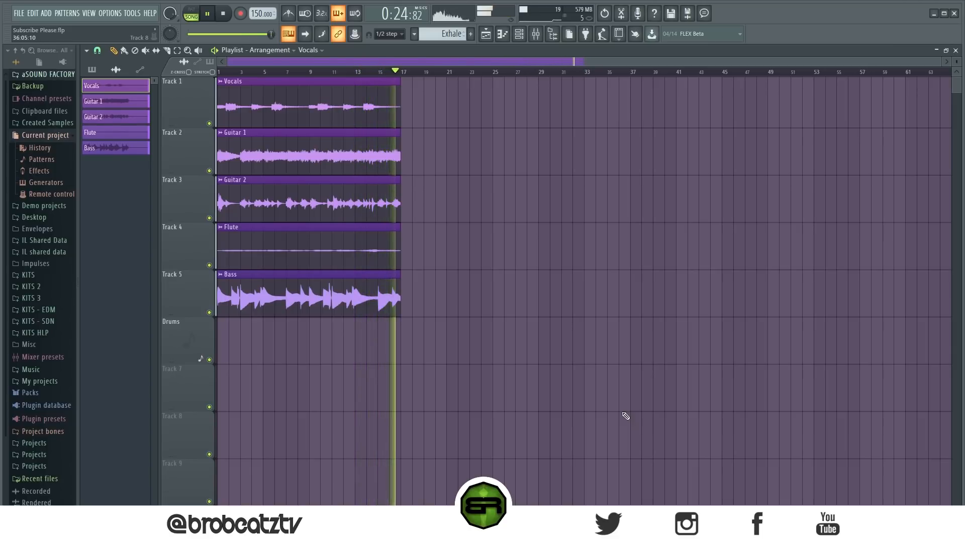
pyautogui.press('space')
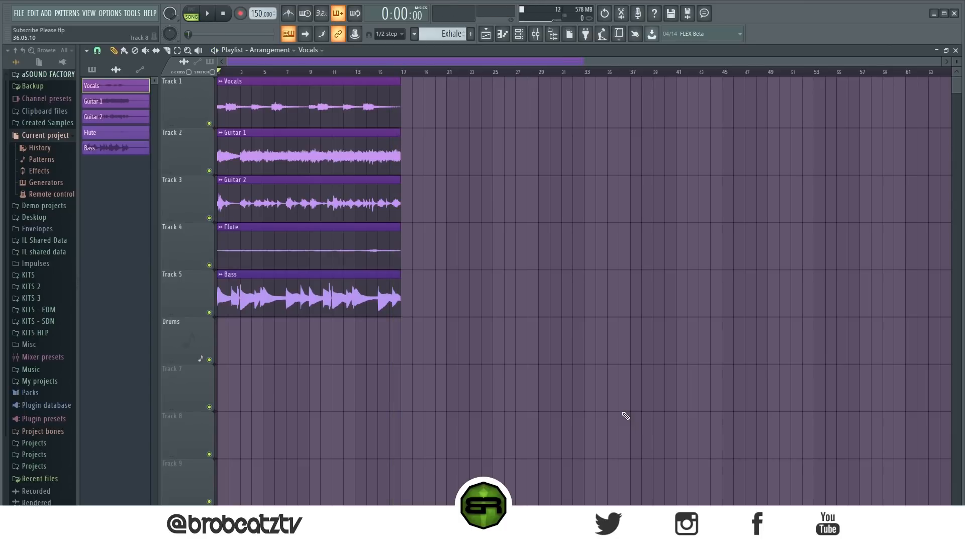